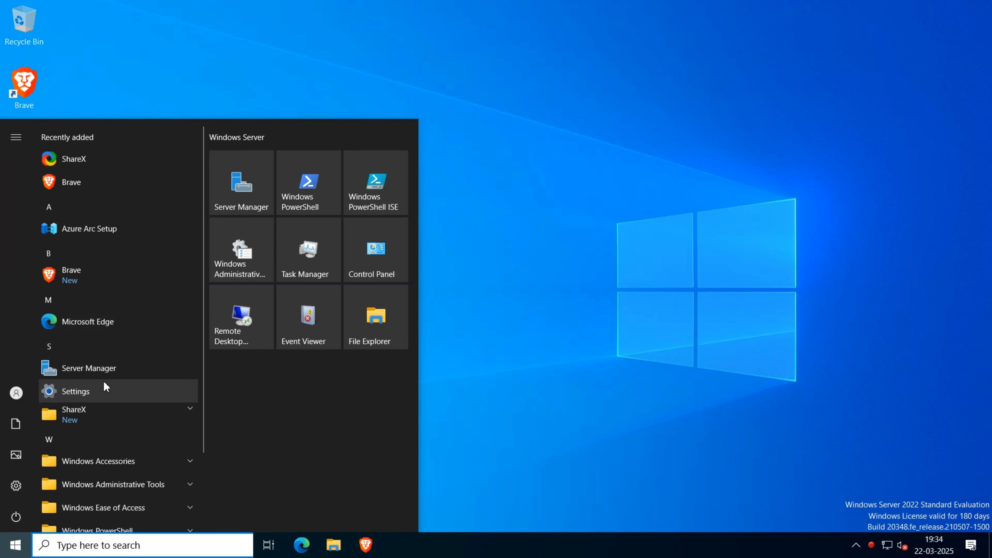
- Launch Server Manager from the Windows Server 2022 Start menu
{"action": "left_click", "coordinate": [103, 385]}
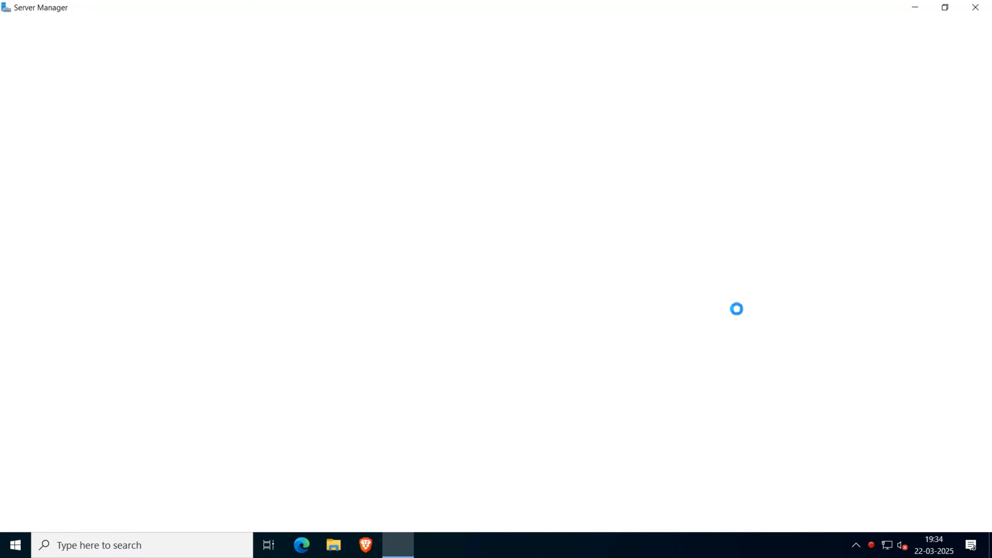
- Dismiss the Admin Center prompt and start a role-based Add Roles and Features install on Heskdesk-server
{"action": "left_click", "coordinate": [451, 124]}
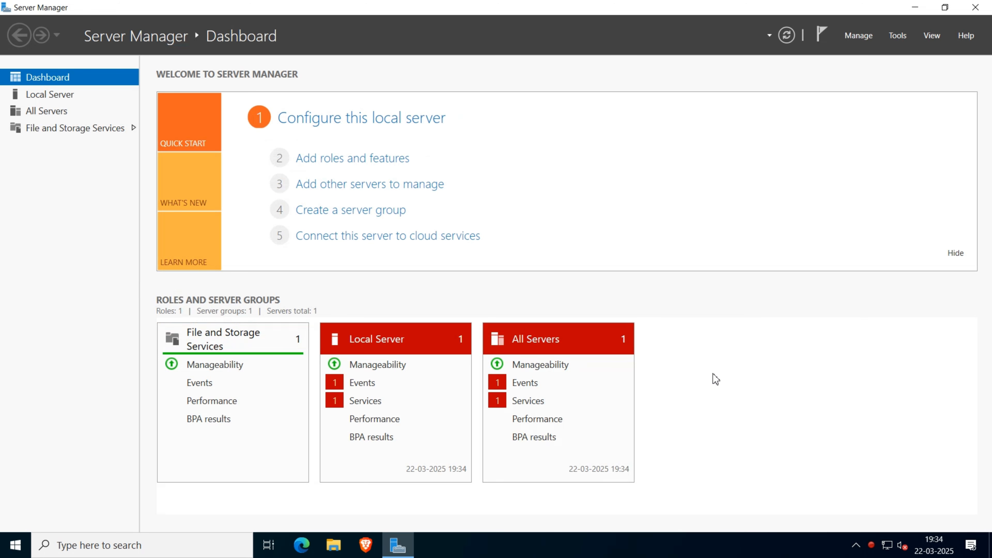
{"action": "left_click", "coordinate": [872, 37]}
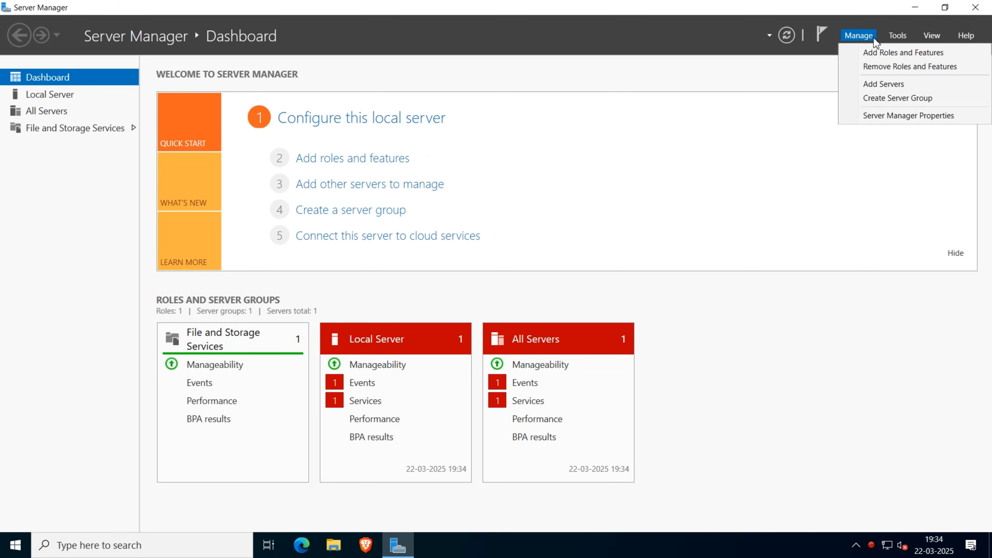
{"action": "left_click", "coordinate": [881, 57]}
{"action": "left_click", "coordinate": [367, 364]}
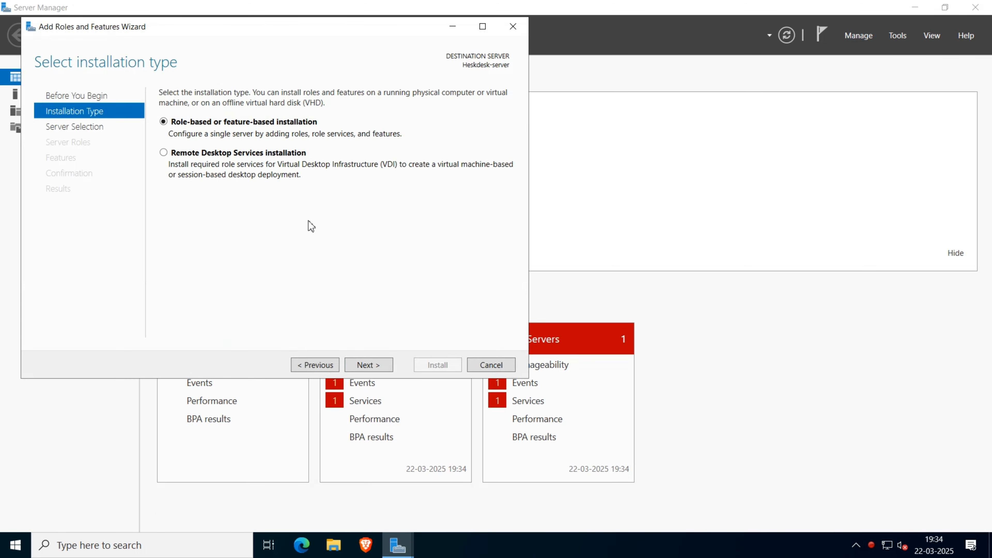
{"action": "left_click", "coordinate": [369, 366]}
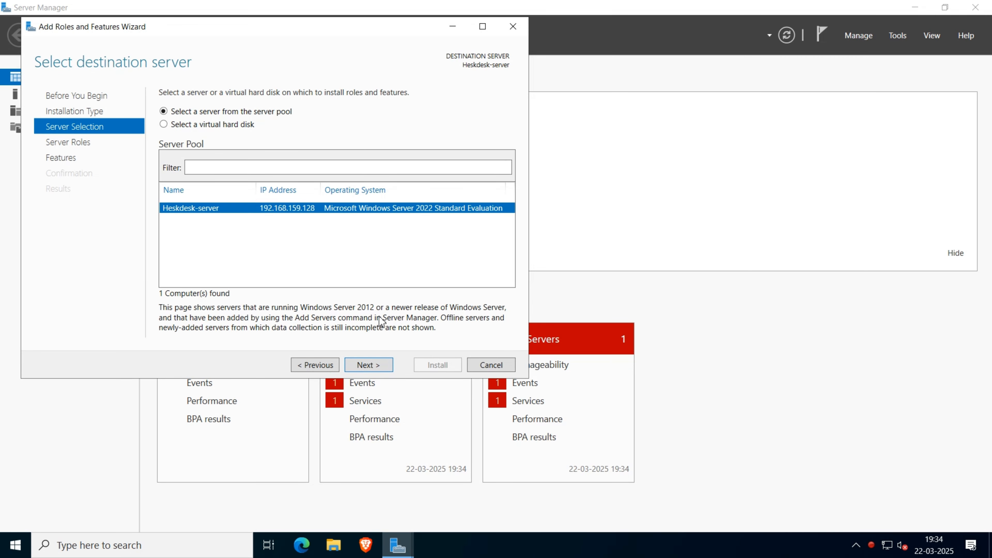
{"action": "left_click", "coordinate": [379, 365]}
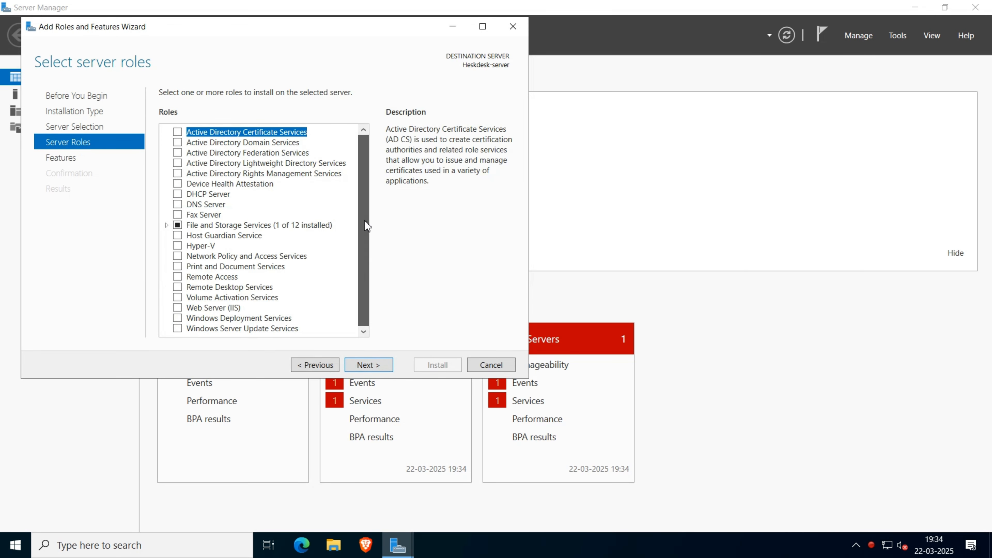
- Select the Web Server (IIS) role with its management tools, adding no extra features
{"action": "left_click", "coordinate": [178, 308]}
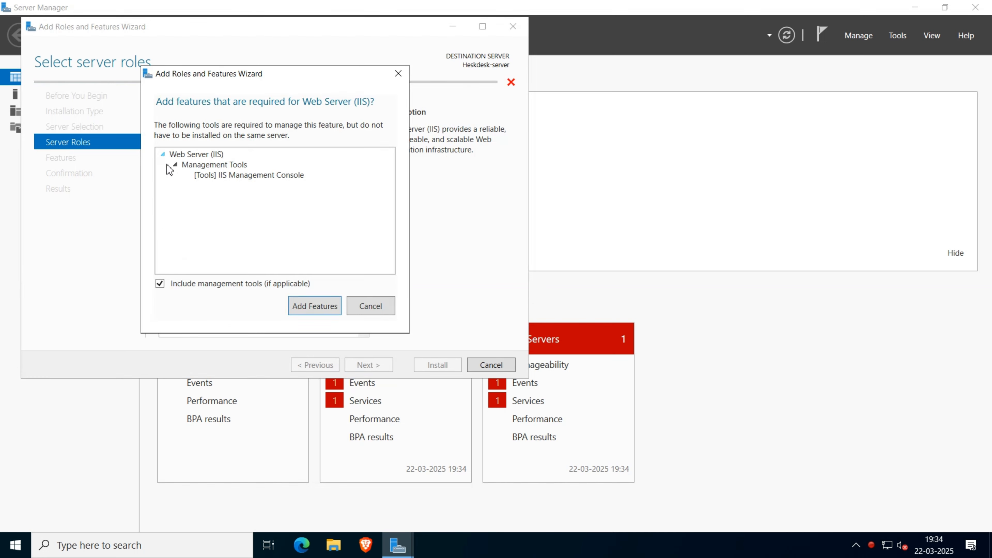
{"action": "left_click", "coordinate": [316, 308]}
{"action": "left_click", "coordinate": [360, 365]}
{"action": "scroll", "coordinate": [314, 264], "scroll_direction": "down", "scroll_amount": 3}
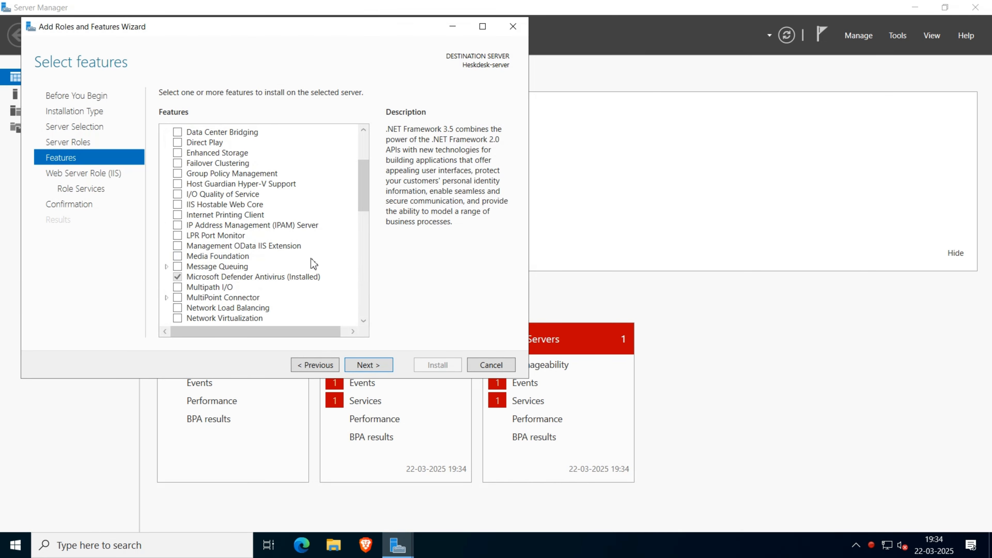
{"action": "scroll", "coordinate": [265, 222], "scroll_direction": "down", "scroll_amount": 12}
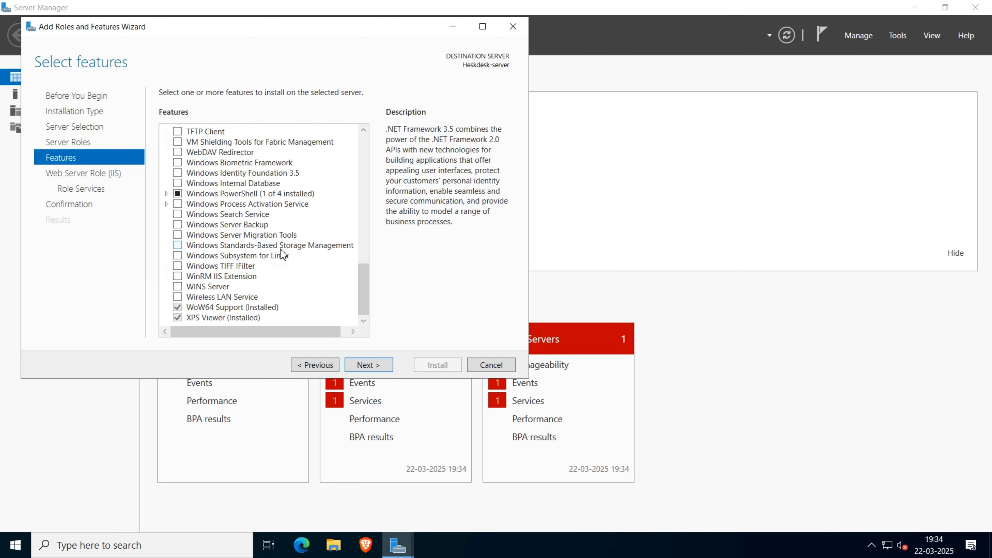
{"action": "scroll", "coordinate": [285, 258], "scroll_direction": "up", "scroll_amount": 15}
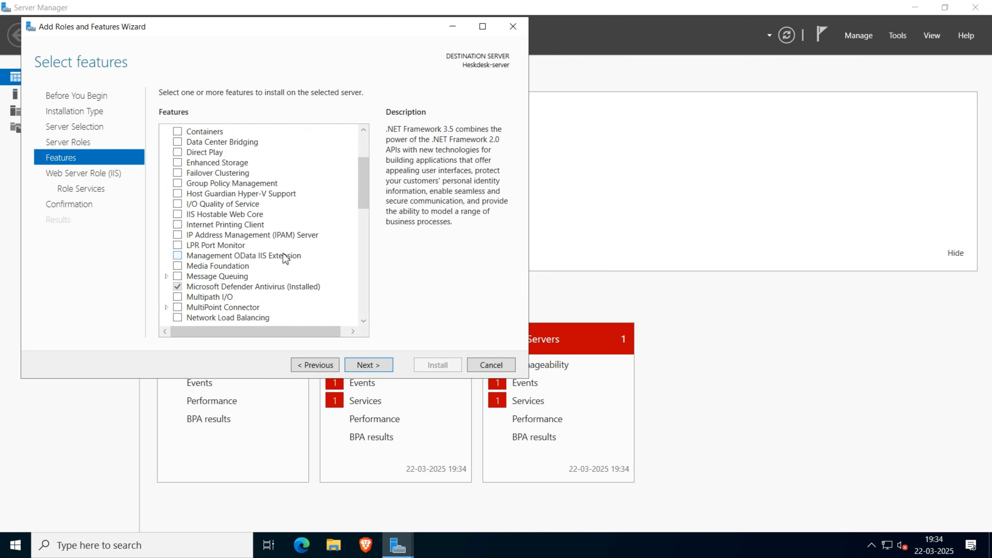
{"action": "scroll", "coordinate": [285, 258], "scroll_direction": "down", "scroll_amount": 4}
{"action": "left_click", "coordinate": [363, 363]}
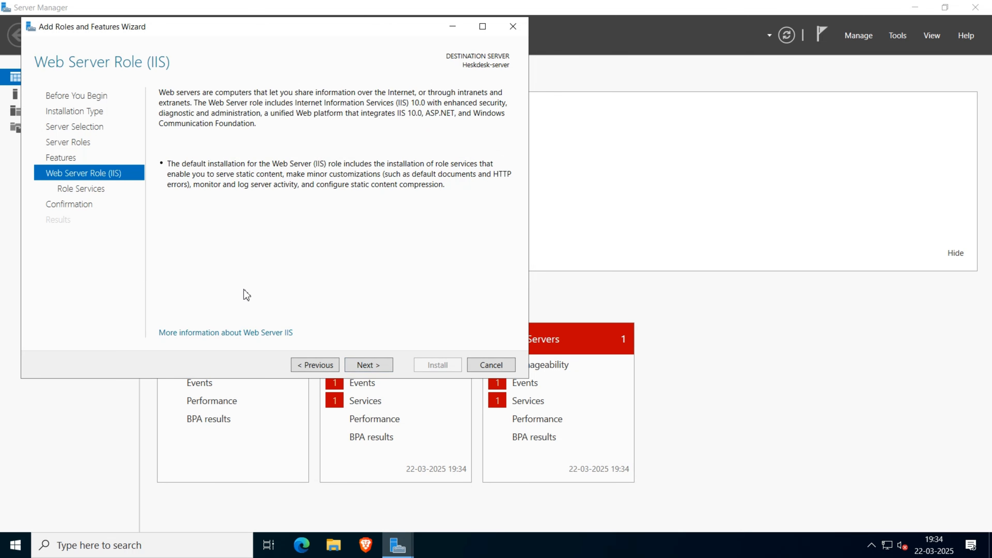
- Add CGI and ISAPI Extensions under Application Development in the IIS role services
{"action": "left_click", "coordinate": [374, 371]}
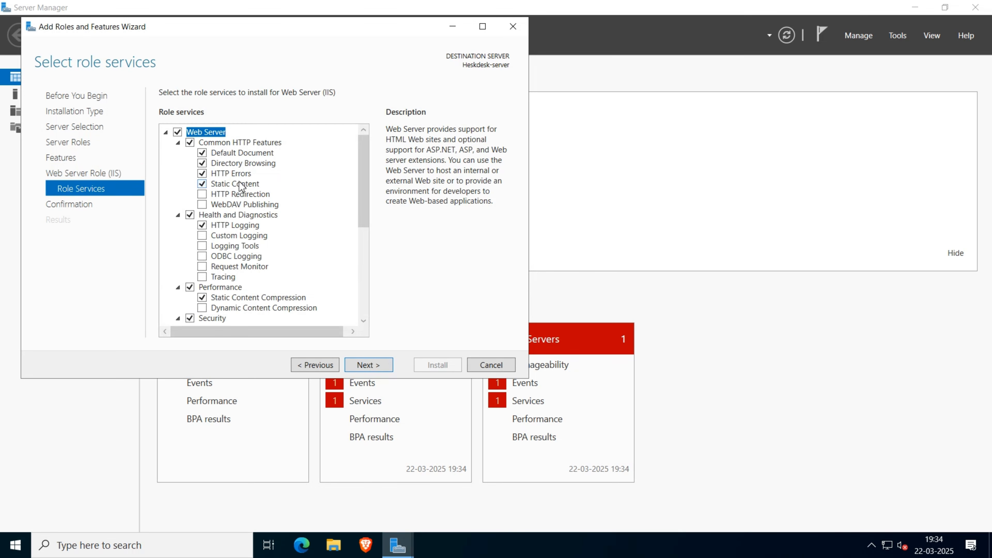
{"action": "scroll", "coordinate": [244, 250], "scroll_direction": "down", "scroll_amount": 2}
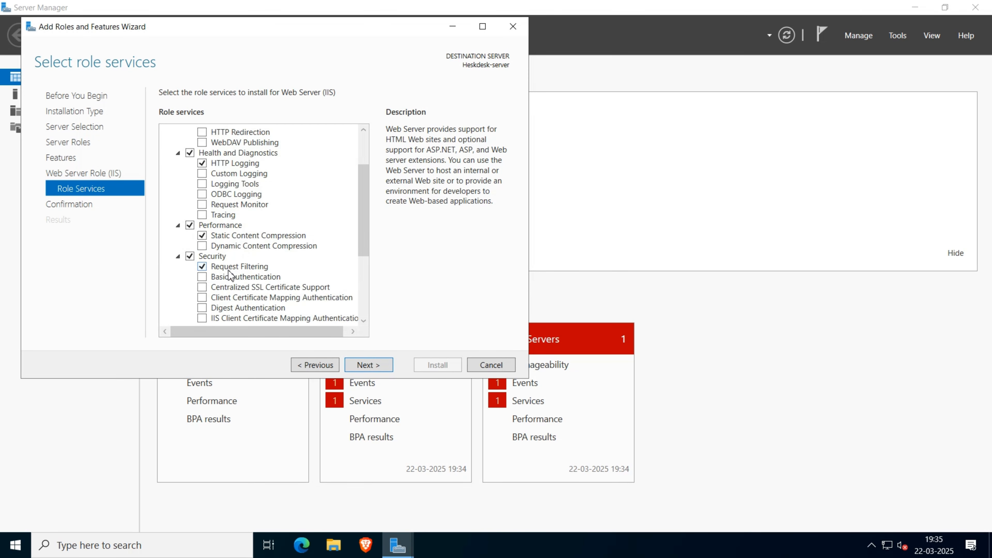
{"action": "scroll", "coordinate": [230, 275], "scroll_direction": "down", "scroll_amount": 2}
{"action": "scroll", "coordinate": [219, 272], "scroll_direction": "down", "scroll_amount": 1}
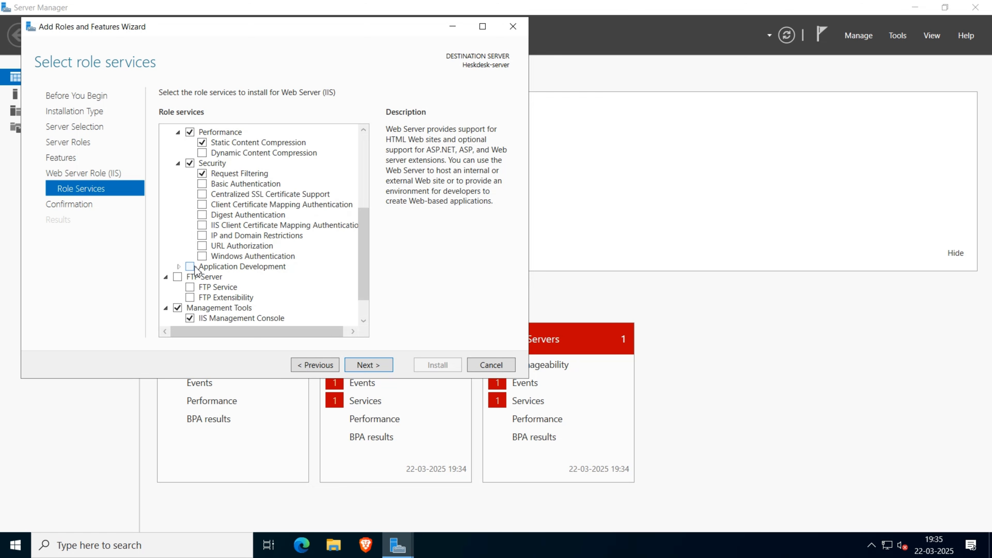
{"action": "left_click", "coordinate": [180, 267]}
{"action": "scroll", "coordinate": [236, 281], "scroll_direction": "down", "scroll_amount": 2}
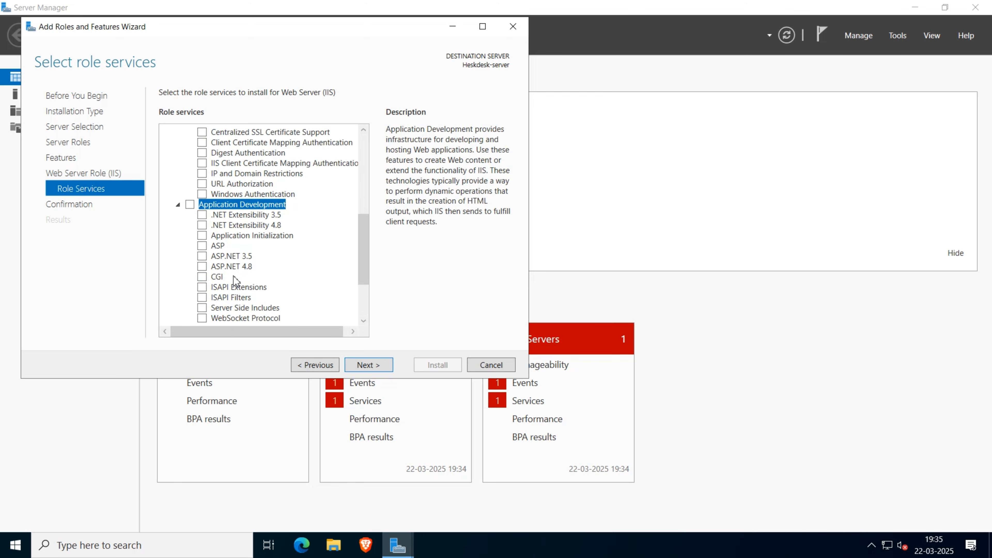
{"action": "left_click", "coordinate": [202, 276]}
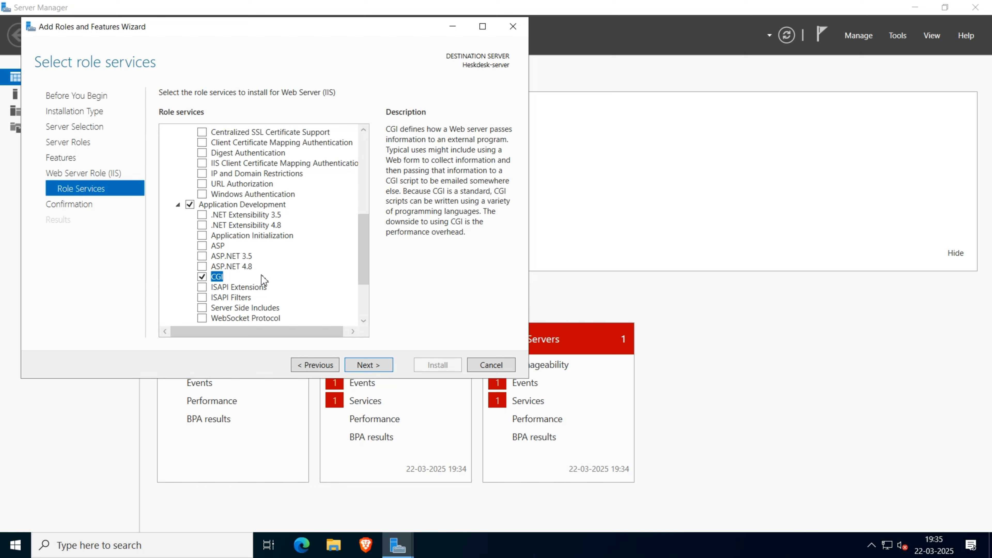
{"action": "left_click", "coordinate": [227, 286]}
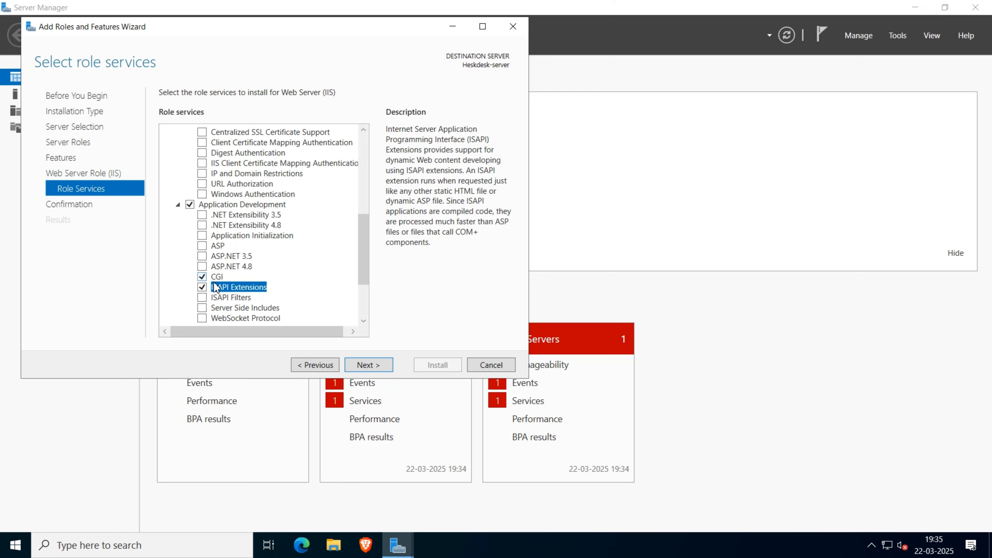
- On the confirmation page, allow the destination server to restart automatically if required
{"action": "scroll", "coordinate": [274, 293], "scroll_direction": "down", "scroll_amount": 1}
{"action": "scroll", "coordinate": [247, 291], "scroll_direction": "down", "scroll_amount": 2}
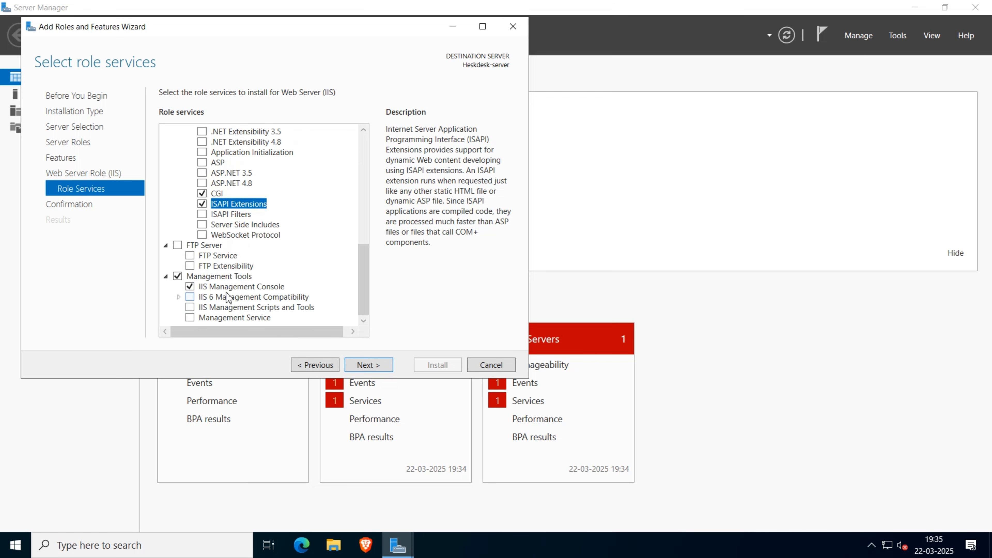
{"action": "left_click", "coordinate": [371, 364]}
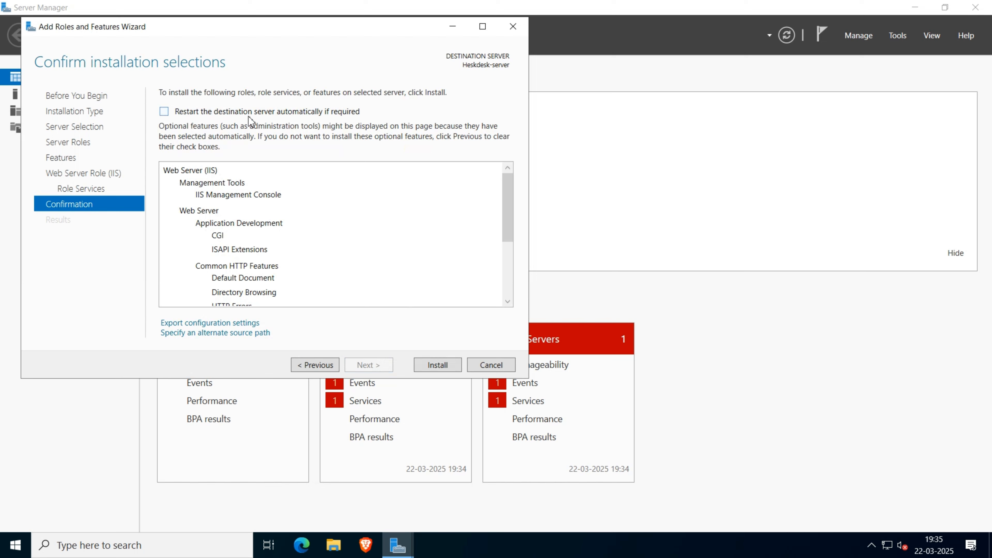
{"action": "left_click", "coordinate": [163, 111]}
{"action": "left_click", "coordinate": [535, 318]}
- Start the IIS installation, close the progress window and minimize Server Manager
{"action": "left_click", "coordinate": [437, 365]}
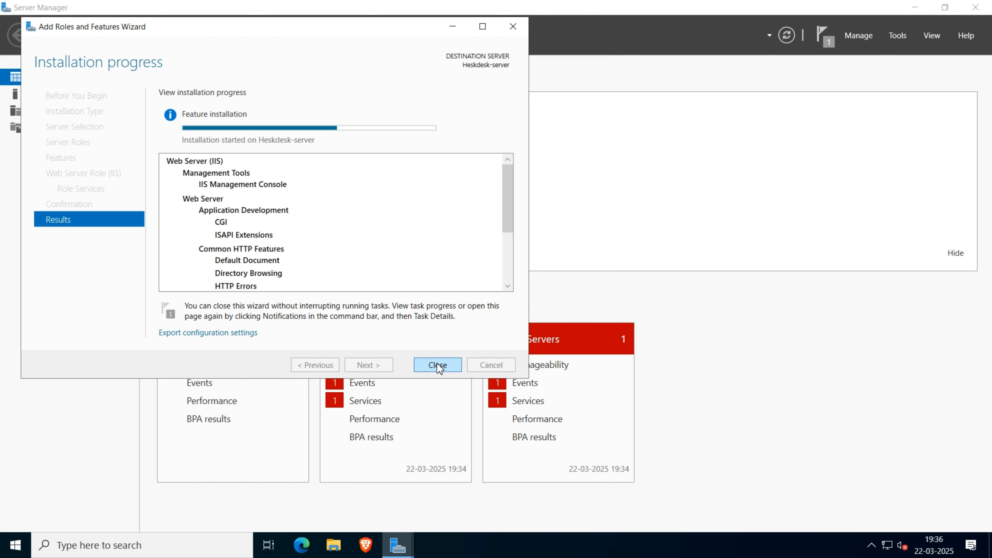
{"action": "left_click", "coordinate": [453, 26]}
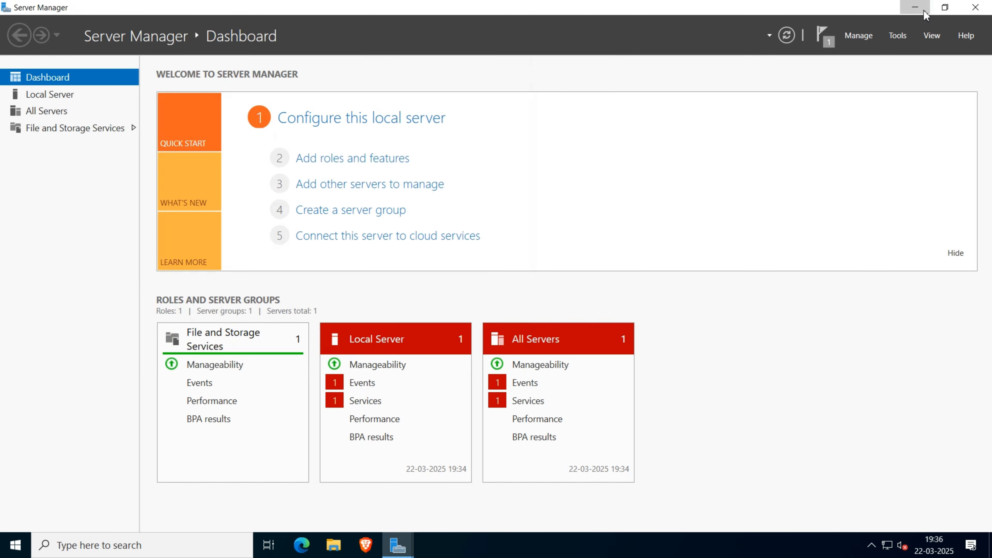
{"action": "left_click", "coordinate": [915, 7]}
- Open Brave and run a Google search for 'windows php download'
{"action": "double_click", "coordinate": [33, 82]}
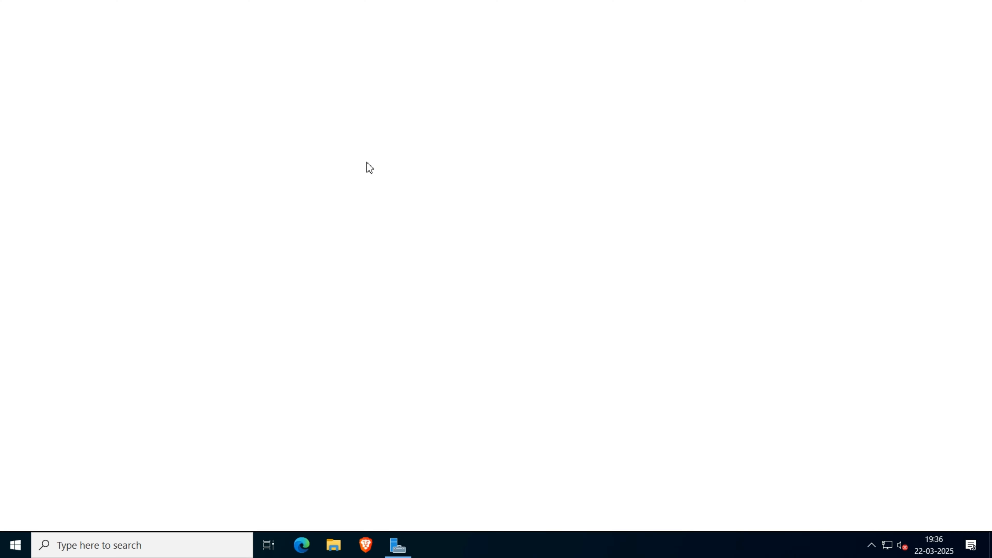
{"action": "left_click", "coordinate": [325, 40]}
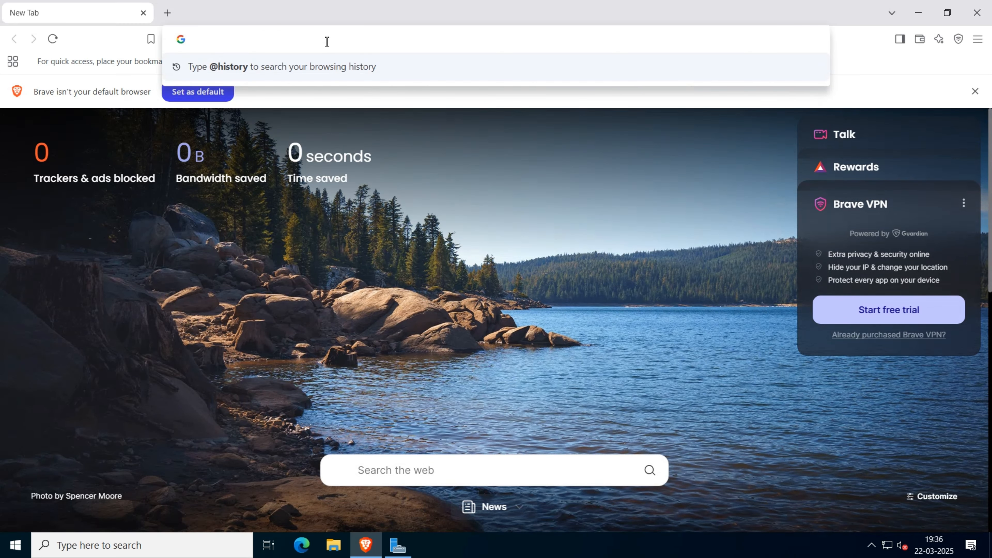
{"action": "type", "text": "wi"}
{"action": "type", "text": "ndo"}
{"action": "key", "text": "BackSpace"}
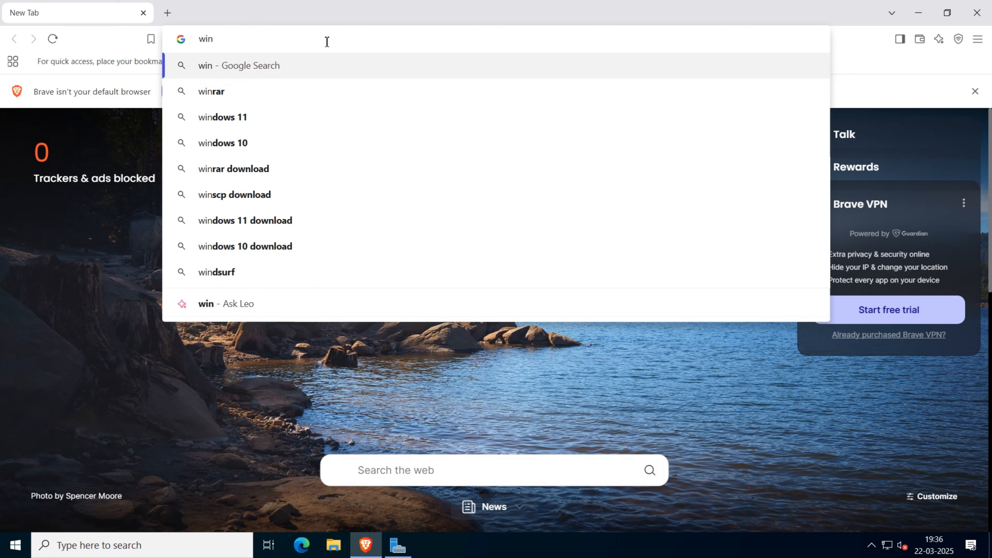
{"action": "type", "text": "dows php"}
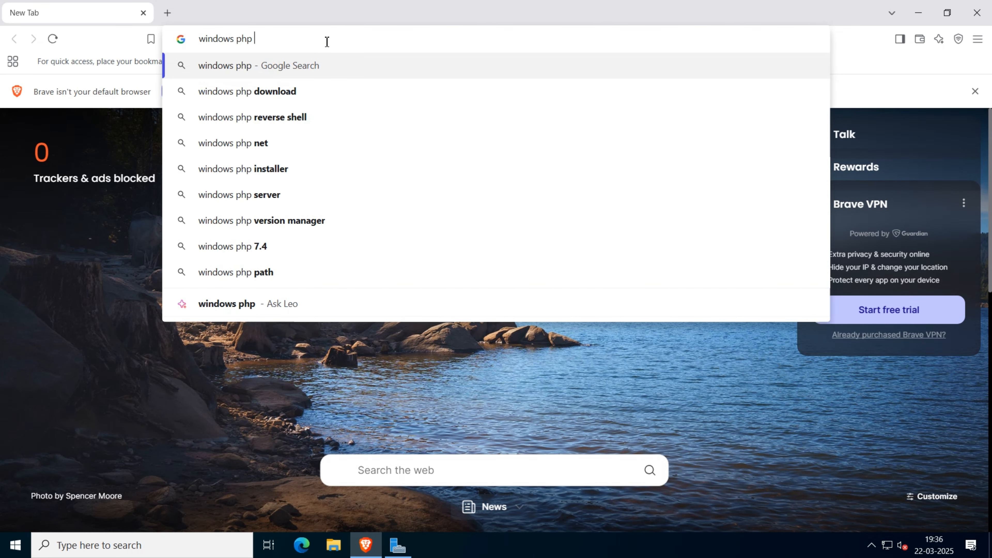
{"action": "key", "text": "Down"}
{"action": "key", "text": "Return"}
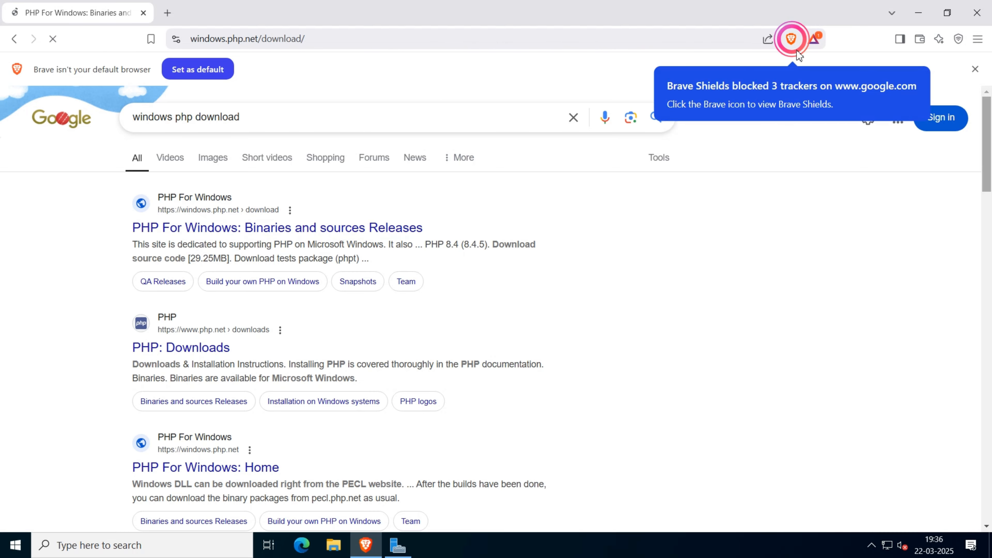
- Dismiss Brave's tracker and default-browser notices and scroll to the PHP 8.2 downloads
{"action": "left_click", "coordinate": [974, 69]}
{"action": "left_click", "coordinate": [792, 39]}
{"action": "left_click", "coordinate": [866, 66]}
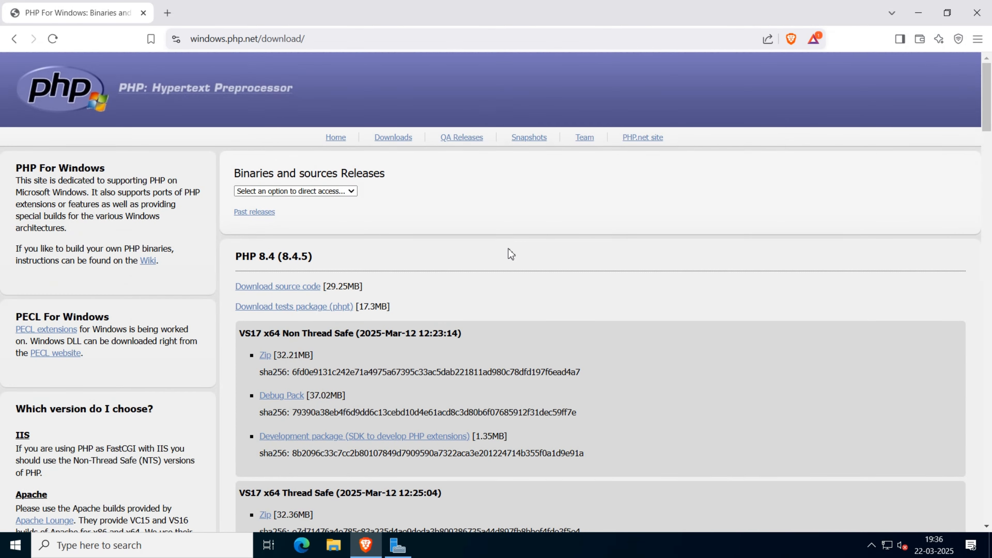
{"action": "scroll", "coordinate": [509, 252], "scroll_direction": "down", "scroll_amount": 3}
{"action": "scroll", "coordinate": [364, 334], "scroll_direction": "down", "scroll_amount": 20}
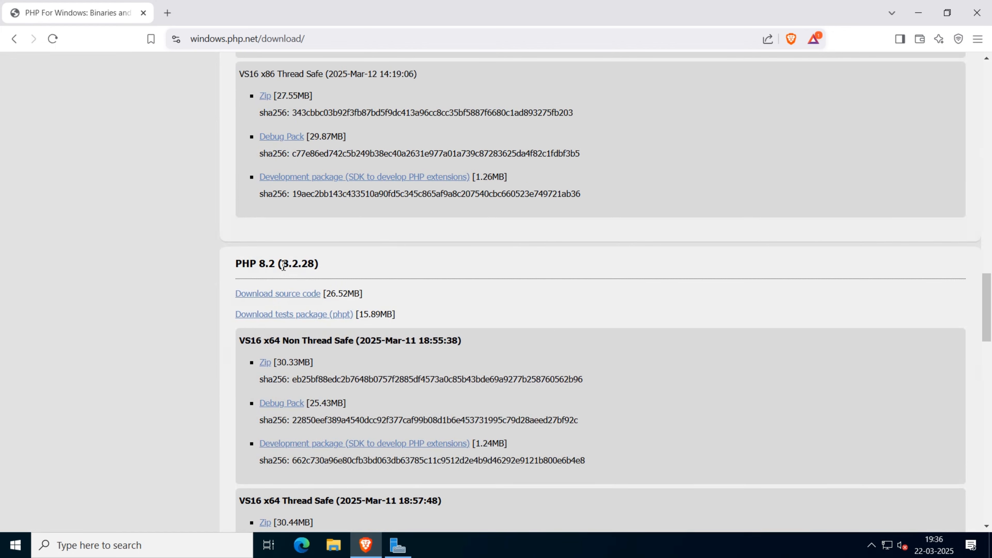
{"action": "left_click_drag", "start_coordinate": [275, 266], "coordinate": [350, 263]}
{"action": "left_click", "coordinate": [410, 343]}
{"action": "scroll", "coordinate": [433, 385], "scroll_direction": "down", "scroll_amount": 3}
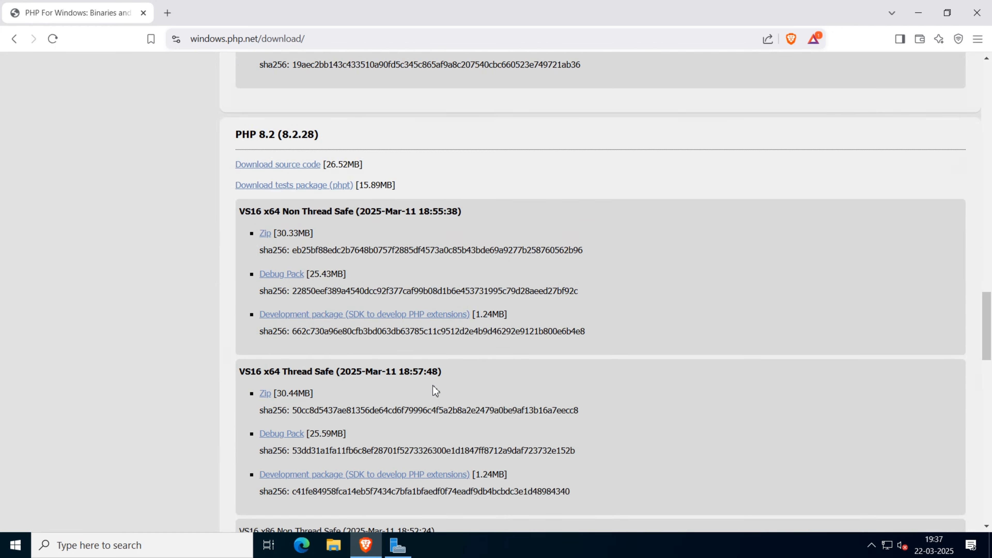
{"action": "scroll", "coordinate": [307, 257], "scroll_direction": "down", "scroll_amount": 6}
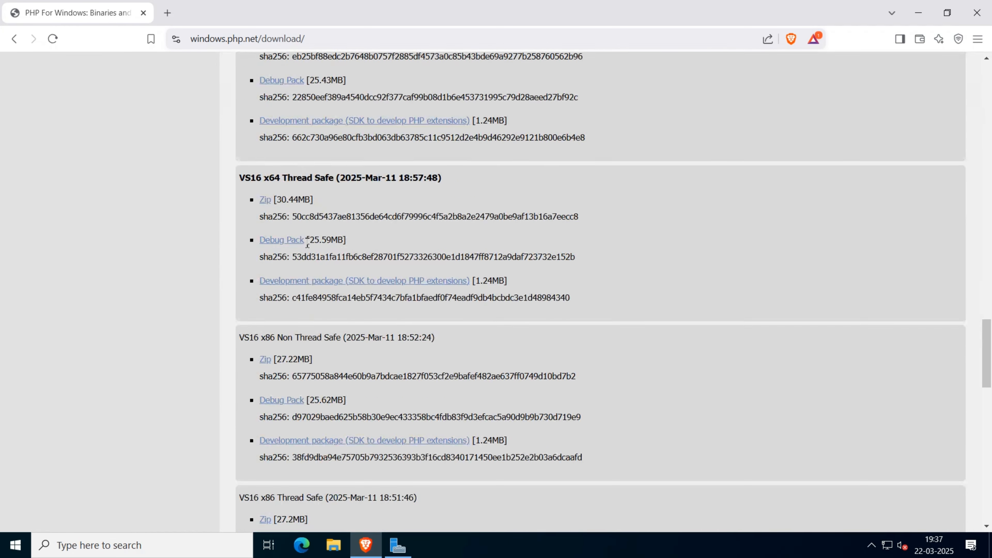
{"action": "scroll", "coordinate": [307, 256], "scroll_direction": "up", "scroll_amount": 8}
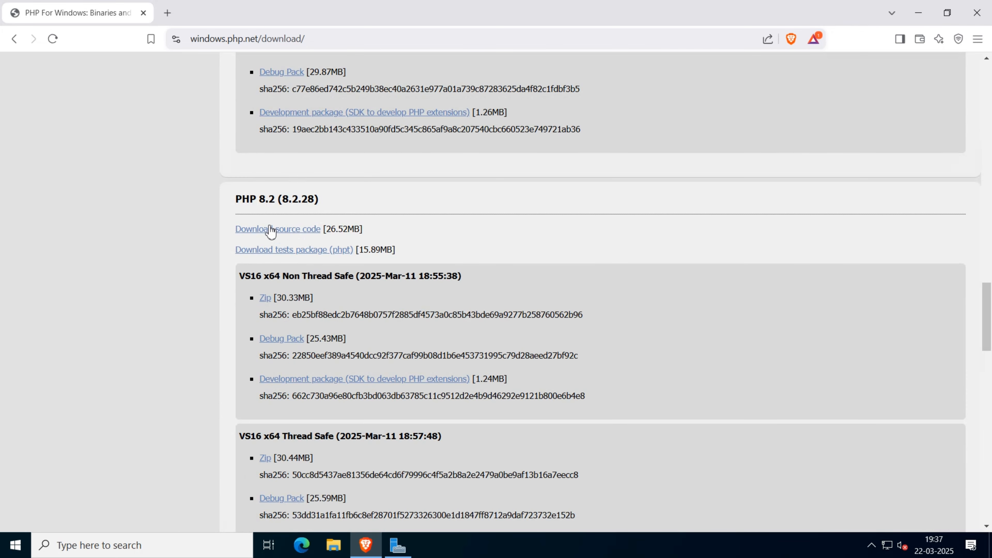
- Save the PHP 8.2.28 VS16 x64 Non Thread Safe zip to Downloads, then restore Server Manager
{"action": "left_click", "coordinate": [266, 298]}
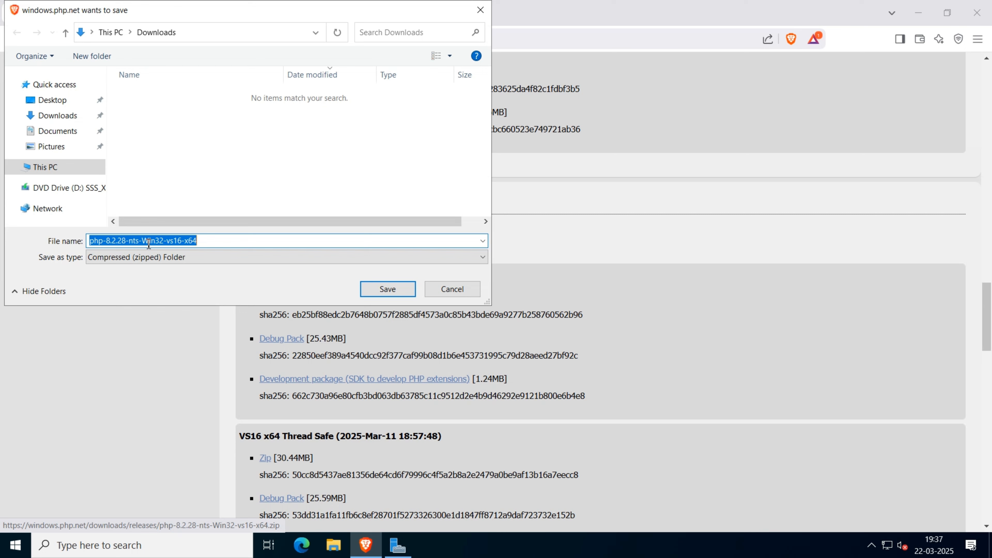
{"action": "left_click", "coordinate": [398, 289]}
{"action": "left_click", "coordinate": [880, 39]}
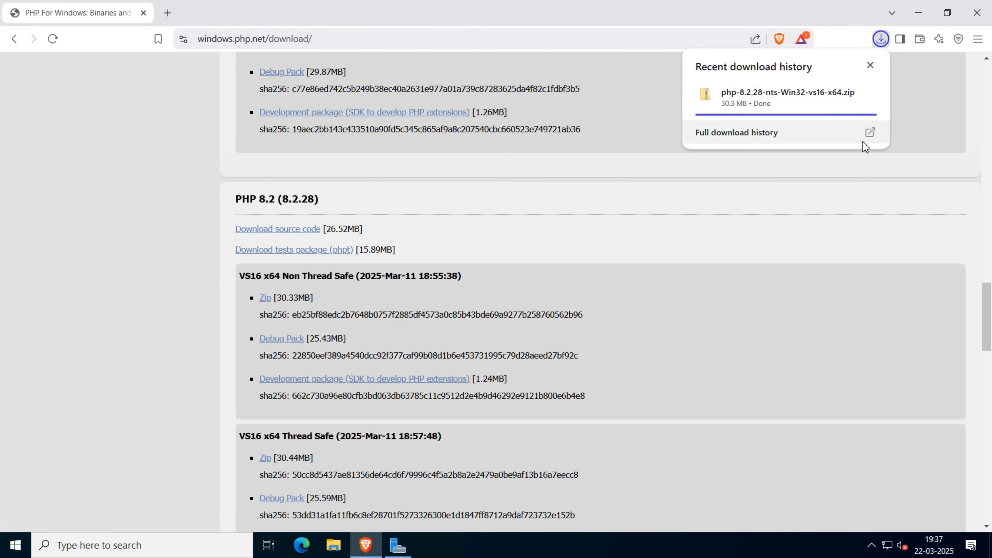
{"action": "left_click", "coordinate": [918, 13]}
{"action": "left_click", "coordinate": [397, 545]}
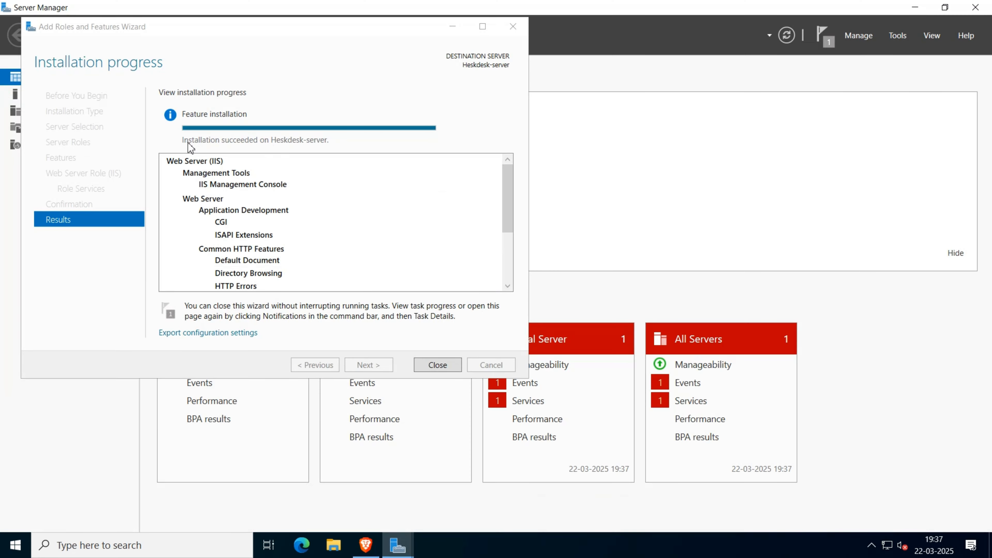
- Close the finished wizard, refresh HESKDESK-SERVER on the IIS page, and launch IIS Manager
{"action": "left_click", "coordinate": [438, 365]}
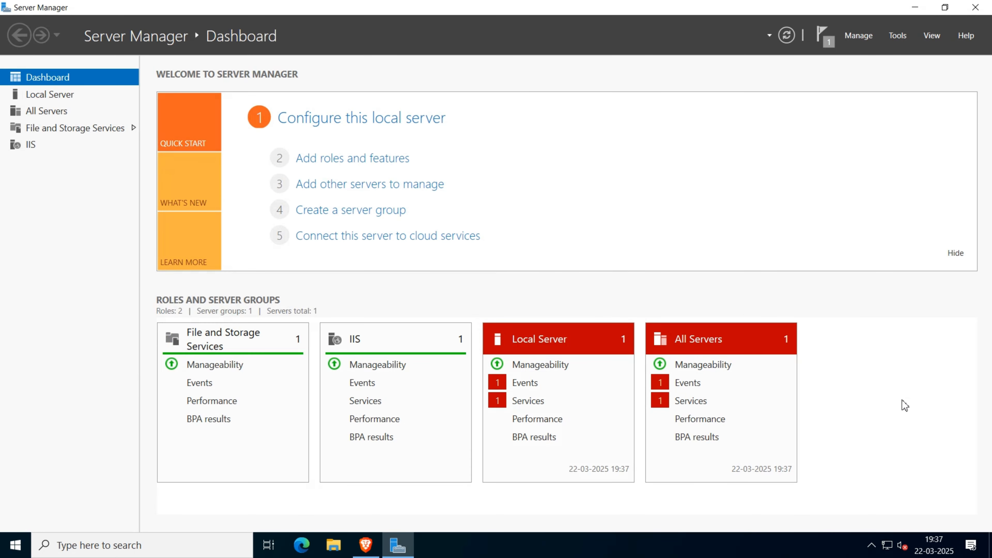
{"action": "left_click", "coordinate": [31, 144]}
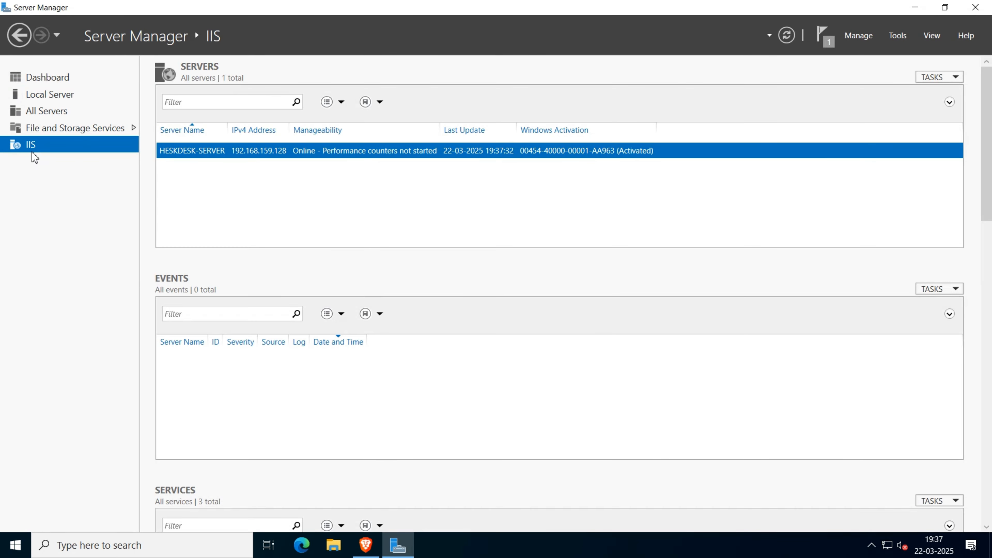
{"action": "right_click", "coordinate": [369, 164]}
{"action": "left_click", "coordinate": [436, 306]}
{"action": "right_click", "coordinate": [373, 159]}
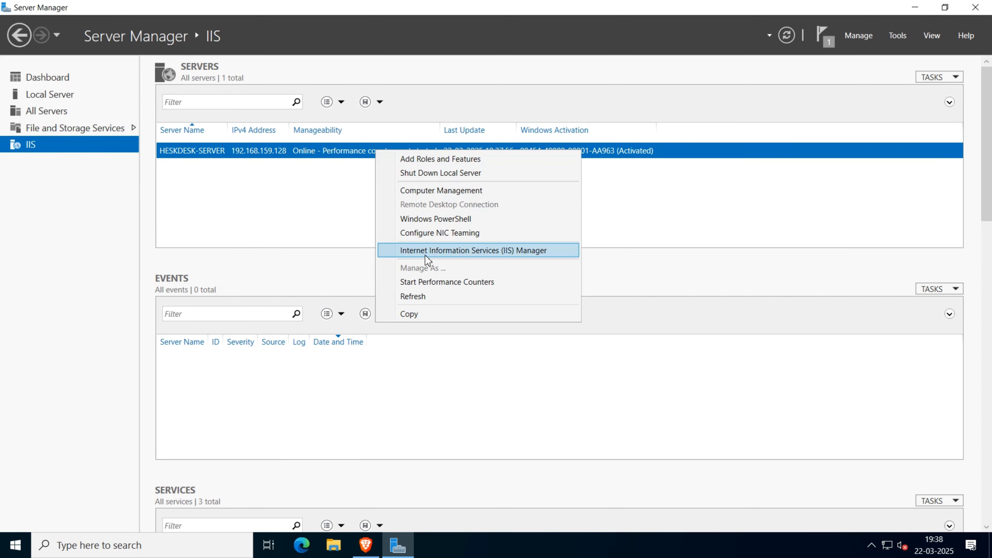
{"action": "left_click", "coordinate": [442, 254]}
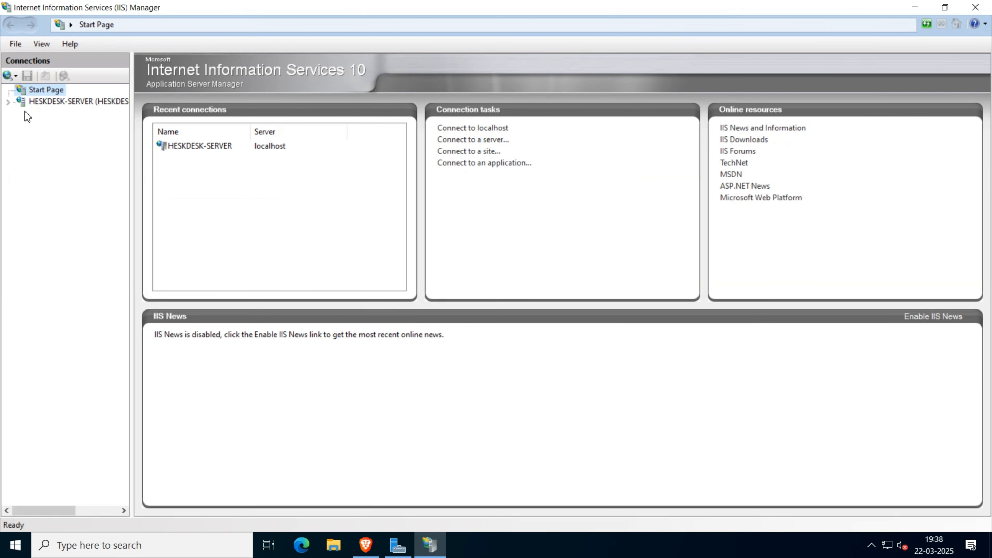
- Restart the HESKDESK-SERVER web server, close IIS Manager and Server Manager, and return to Brave
{"action": "left_click", "coordinate": [48, 103]}
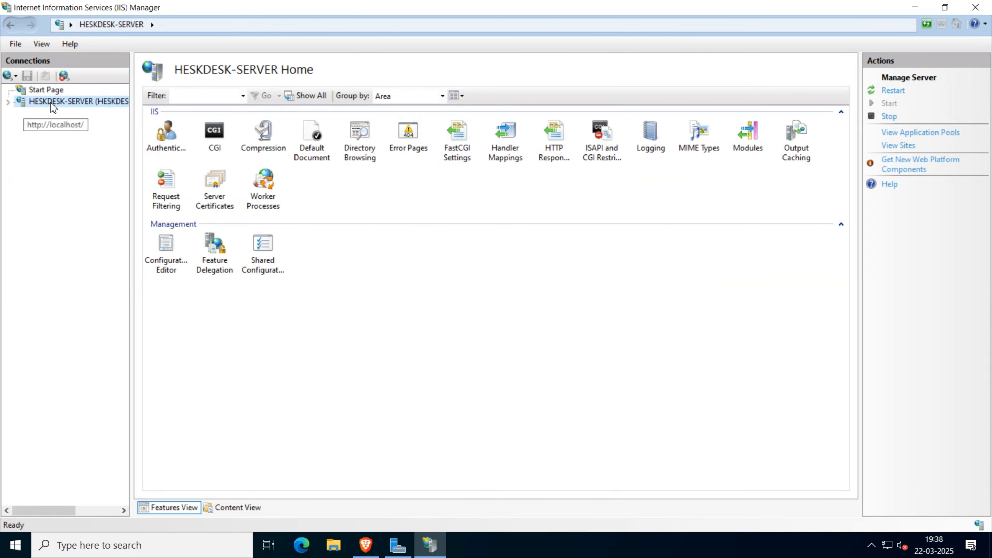
{"action": "left_click", "coordinate": [892, 94]}
{"action": "left_click", "coordinate": [976, 7]}
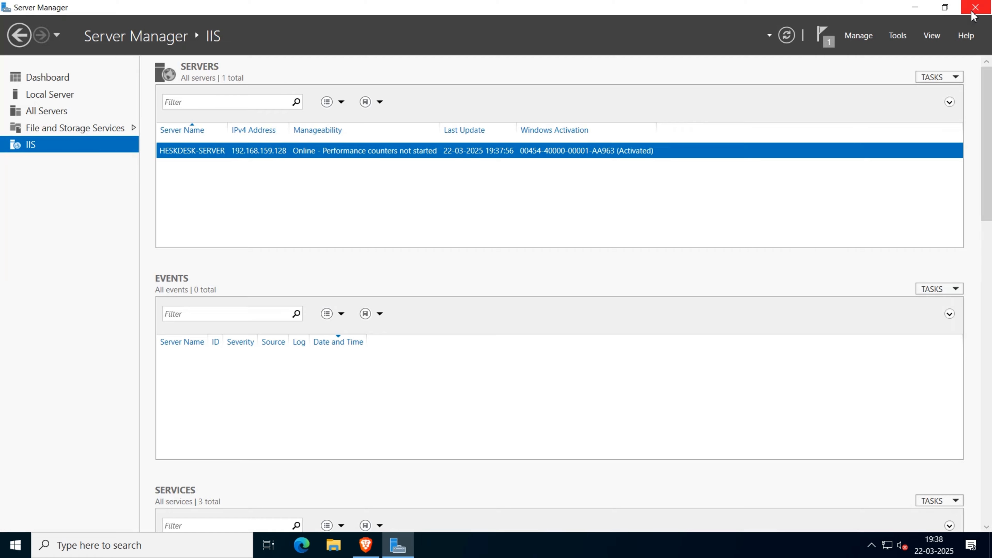
{"action": "left_click", "coordinate": [975, 7]}
{"action": "left_click", "coordinate": [366, 544]}
- Extract the downloaded php-8.2.28 zip into its own folder in Downloads
{"action": "left_click", "coordinate": [881, 39]}
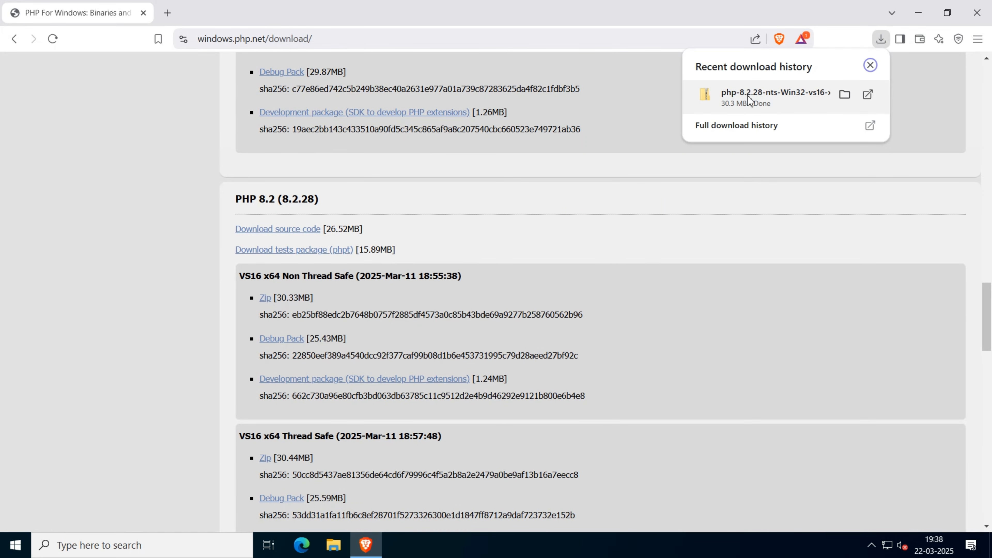
{"action": "left_click", "coordinate": [851, 101]}
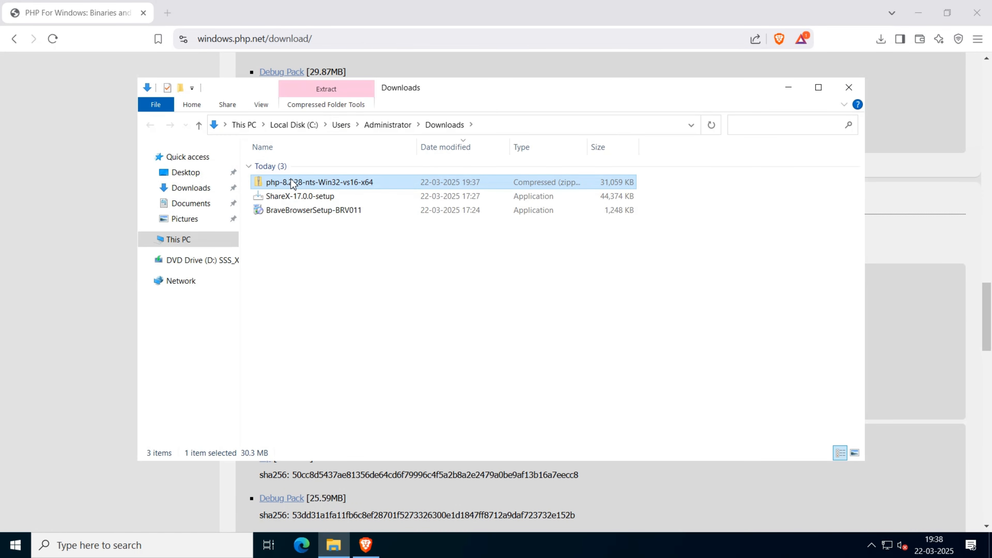
{"action": "right_click", "coordinate": [290, 182]}
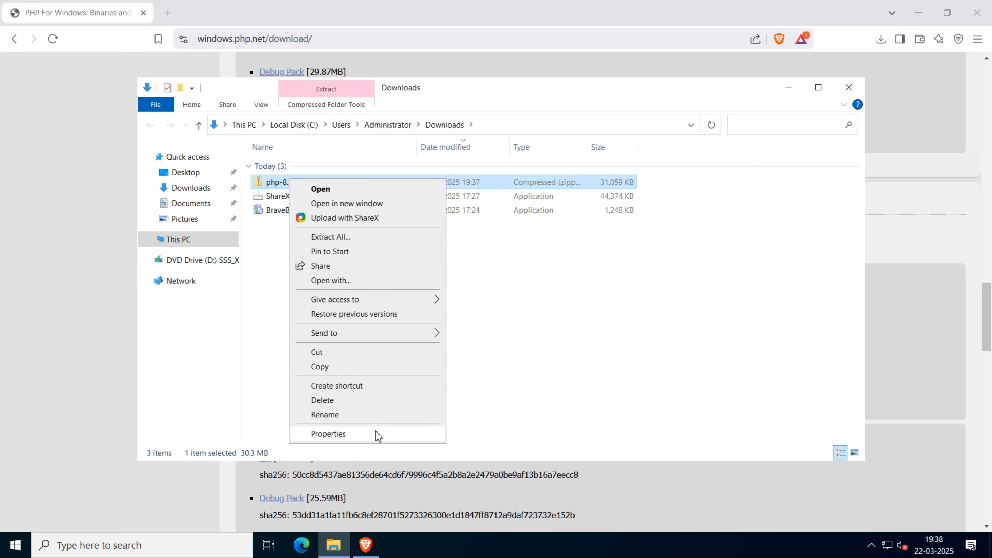
{"action": "left_click", "coordinate": [342, 238]}
{"action": "left_click", "coordinate": [598, 404]}
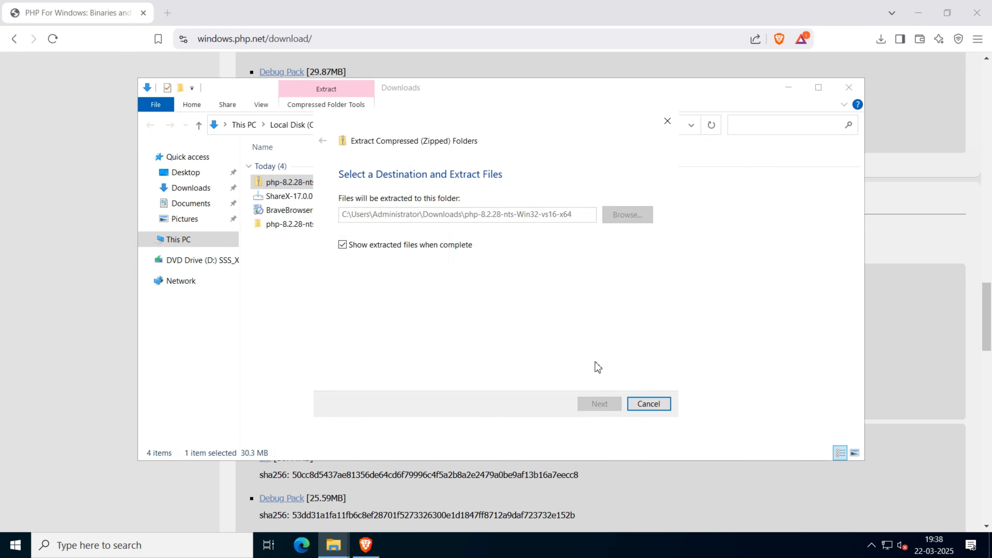
{"action": "left_click", "coordinate": [381, 218]}
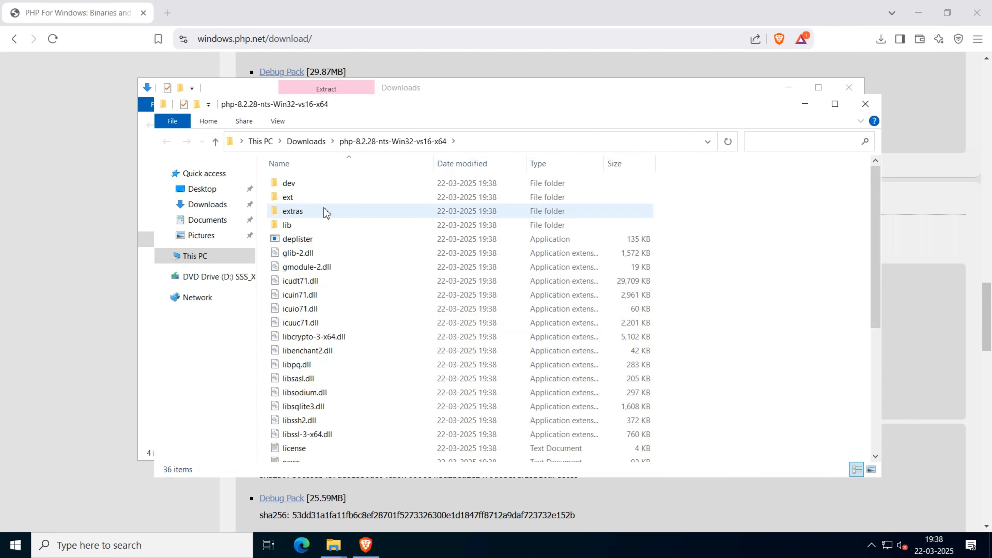
{"action": "left_click", "coordinate": [872, 112]}
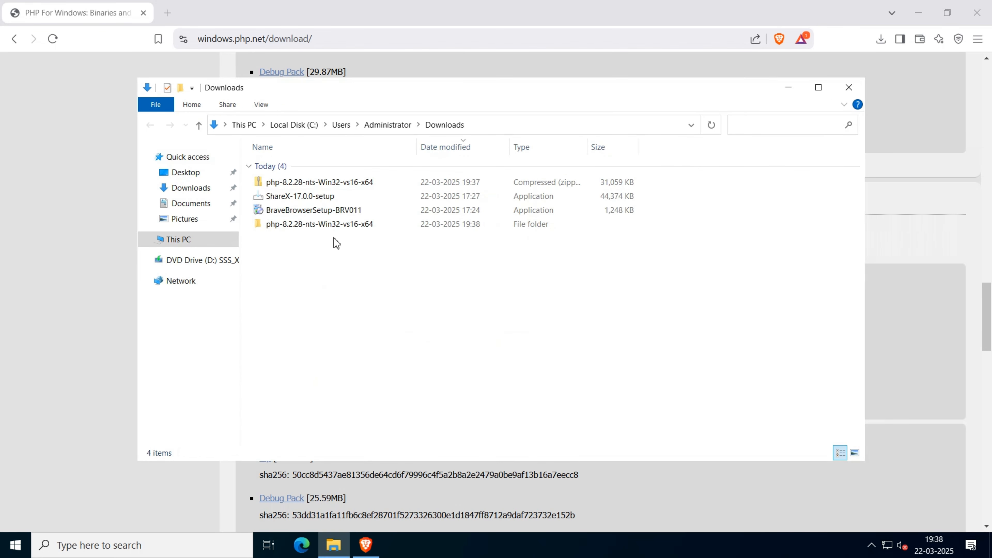
- Copy all 36 files from the extracted php-8.2.28 folder
{"action": "double_click", "coordinate": [288, 226]}
{"action": "key", "text": "ctrl+a"}
{"action": "right_click", "coordinate": [303, 177]}
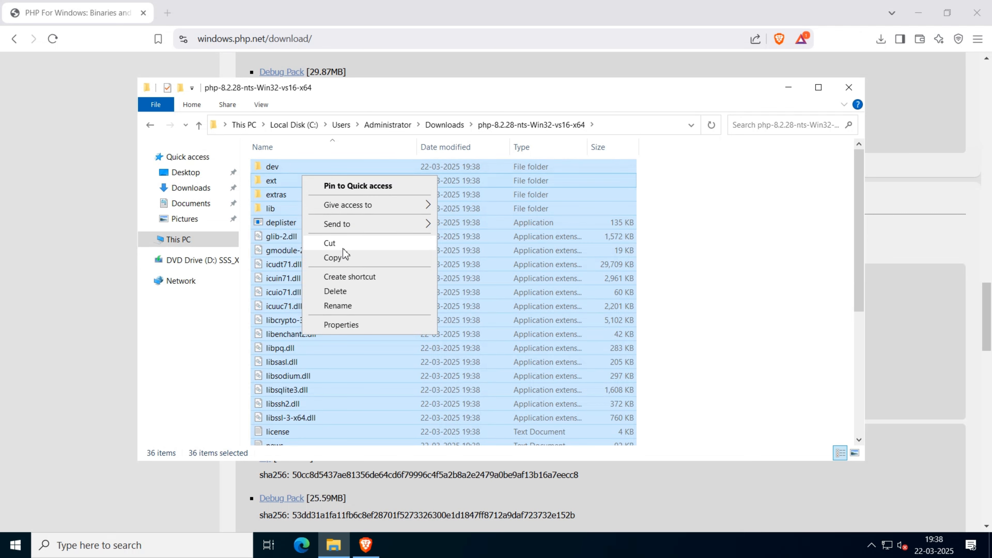
{"action": "left_click", "coordinate": [342, 257]}
- Create a PHP folder on Local Disk (C:) and paste the PHP files into it
{"action": "left_click", "coordinate": [194, 240]}
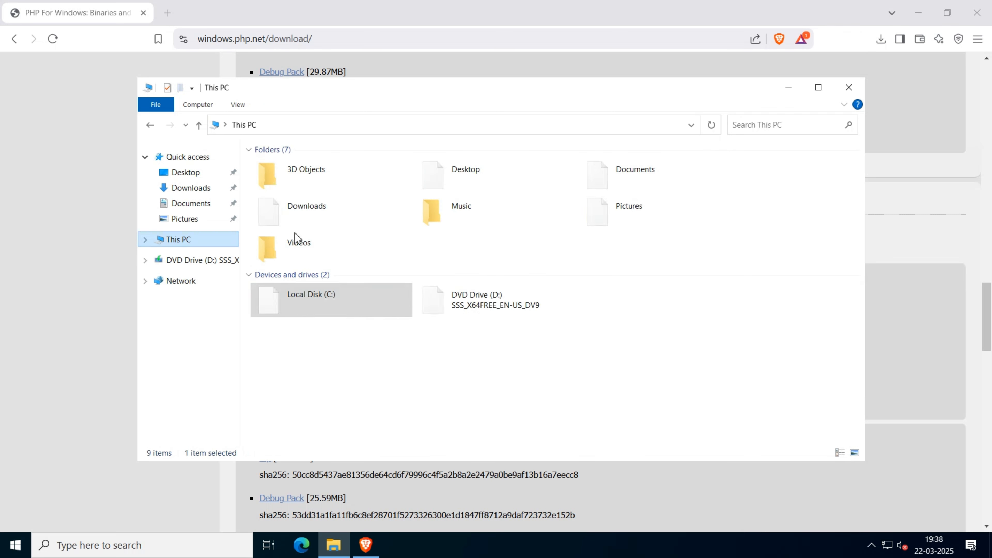
{"action": "double_click", "coordinate": [316, 313]}
{"action": "right_click", "coordinate": [305, 285]}
{"action": "left_click", "coordinate": [438, 410]}
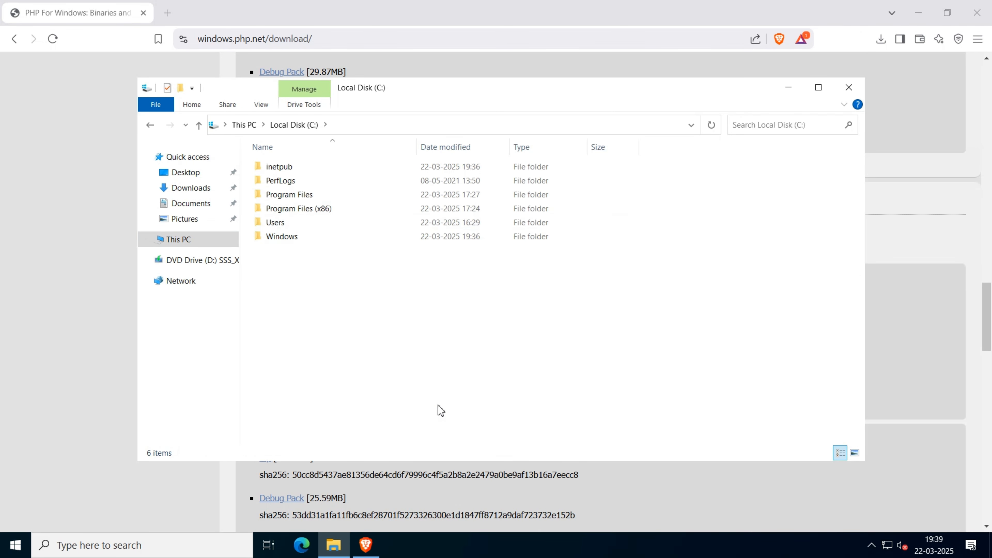
{"action": "type", "text": "PHP"}
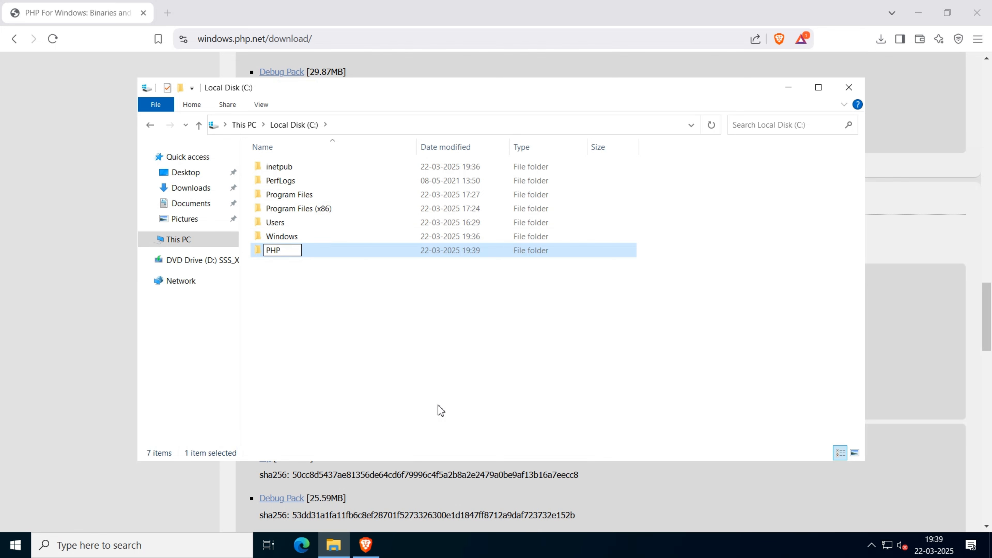
{"action": "key", "text": "Return"}
{"action": "key", "text": "Return"}
{"action": "key", "text": "ctrl+v"}
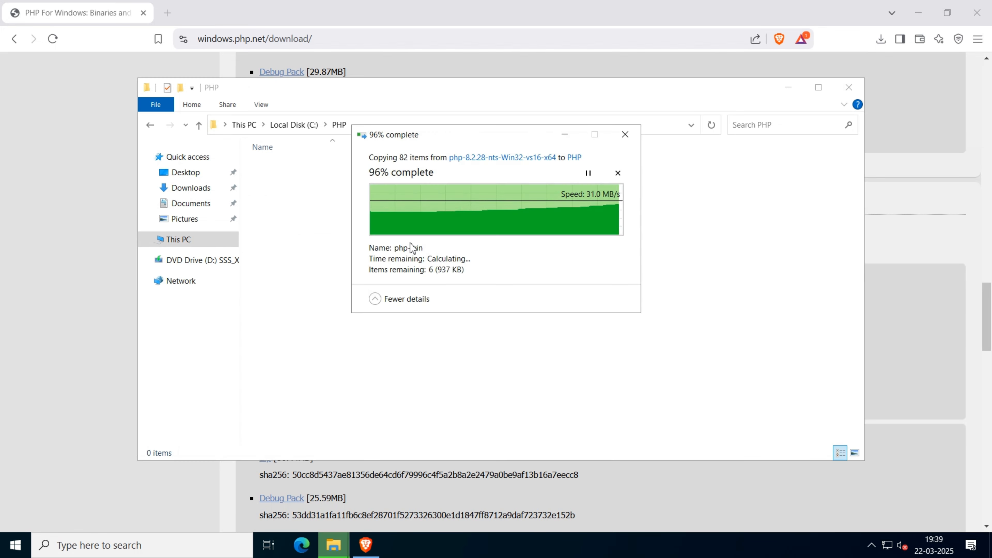
{"action": "left_click", "coordinate": [658, 274]}
{"action": "left_click", "coordinate": [819, 87]}
{"action": "scroll", "coordinate": [212, 359], "scroll_direction": "down", "scroll_amount": 2}
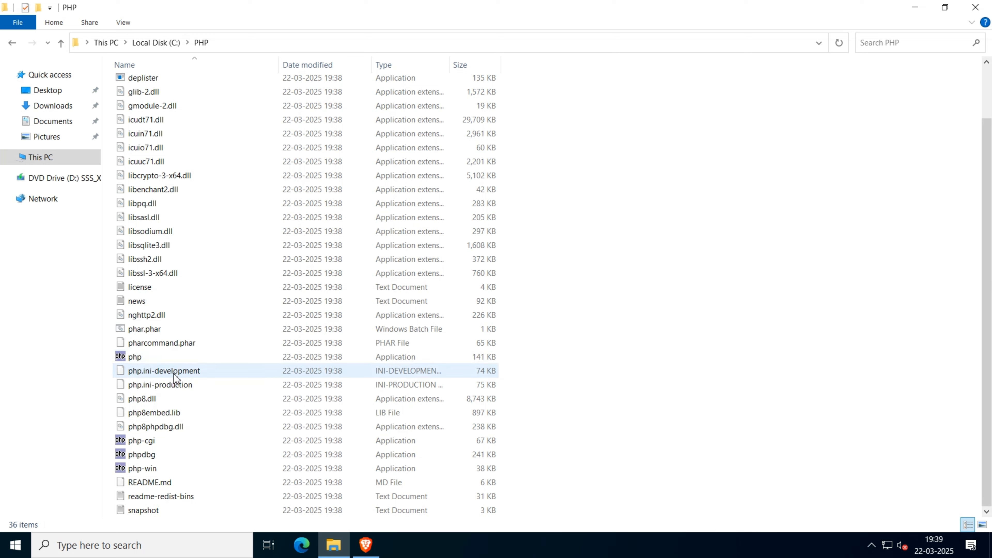
- Duplicate php.ini-development inside C:\PHP
{"action": "right_click", "coordinate": [164, 373]}
{"action": "left_click", "coordinate": [593, 313]}
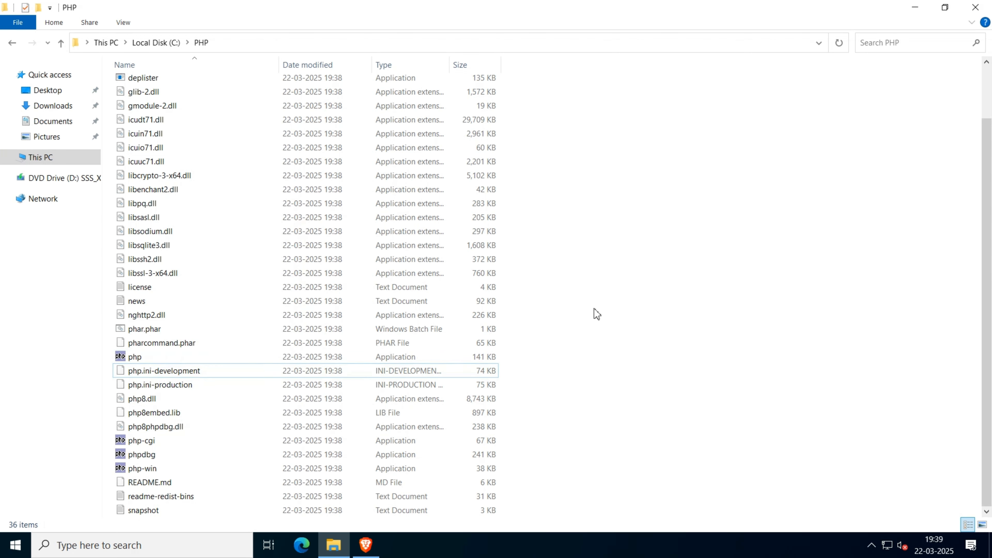
{"action": "left_click", "coordinate": [191, 373]}
{"action": "right_click", "coordinate": [180, 374]}
{"action": "left_click", "coordinate": [212, 292]}
{"action": "right_click", "coordinate": [588, 330]}
{"action": "left_click", "coordinate": [636, 417]}
- Rename the duplicate to php.ini, accept the extension change, refresh, and close Explorer
{"action": "left_click", "coordinate": [171, 358]}
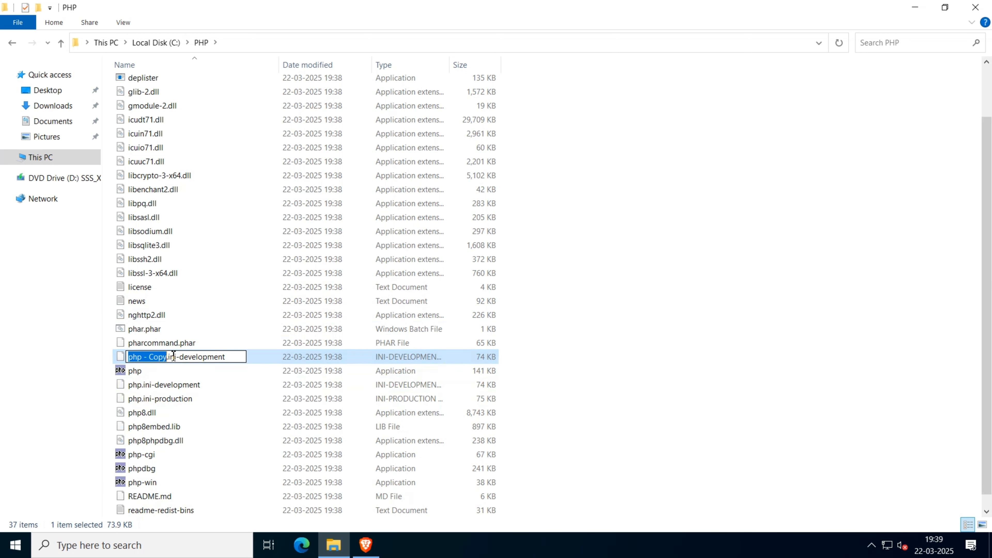
{"action": "left_click", "coordinate": [178, 358]}
{"action": "left_click_drag", "start_coordinate": [167, 356], "coordinate": [226, 361]}
{"action": "key", "text": "BackSpace"}
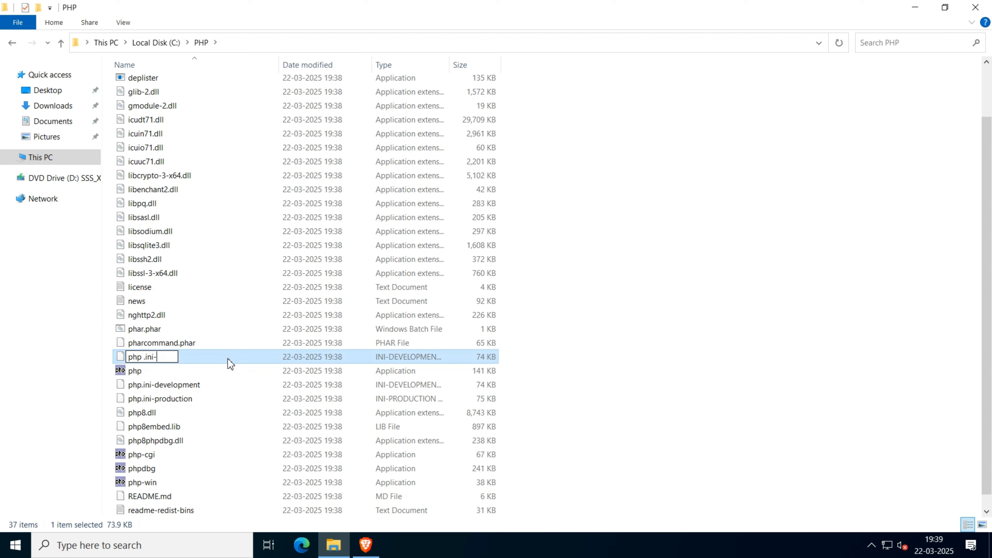
{"action": "key", "text": "BackSpace"}
{"action": "key", "text": "BackSpace"}
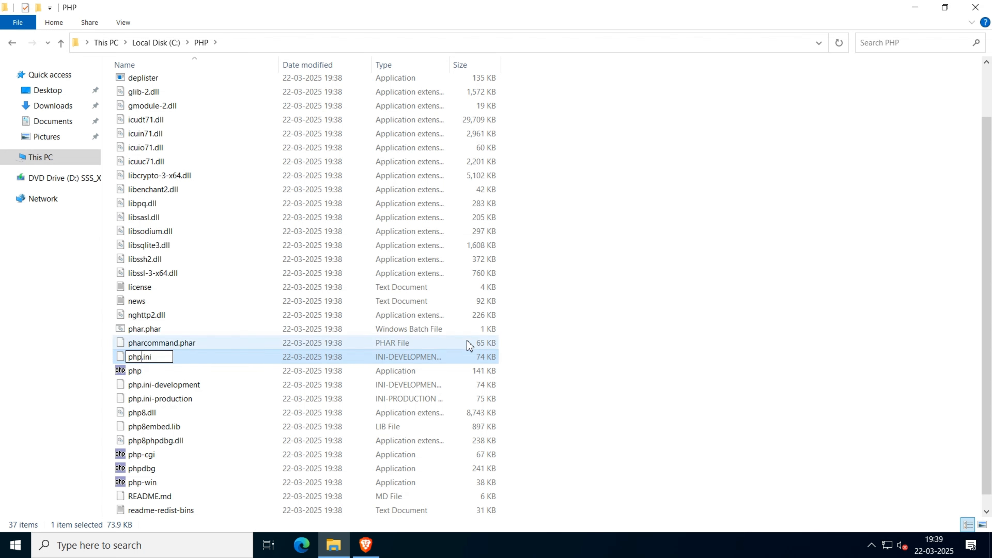
{"action": "key", "text": "Return"}
{"action": "left_click", "coordinate": [554, 281]}
{"action": "right_click", "coordinate": [725, 236]}
{"action": "left_click", "coordinate": [759, 289]}
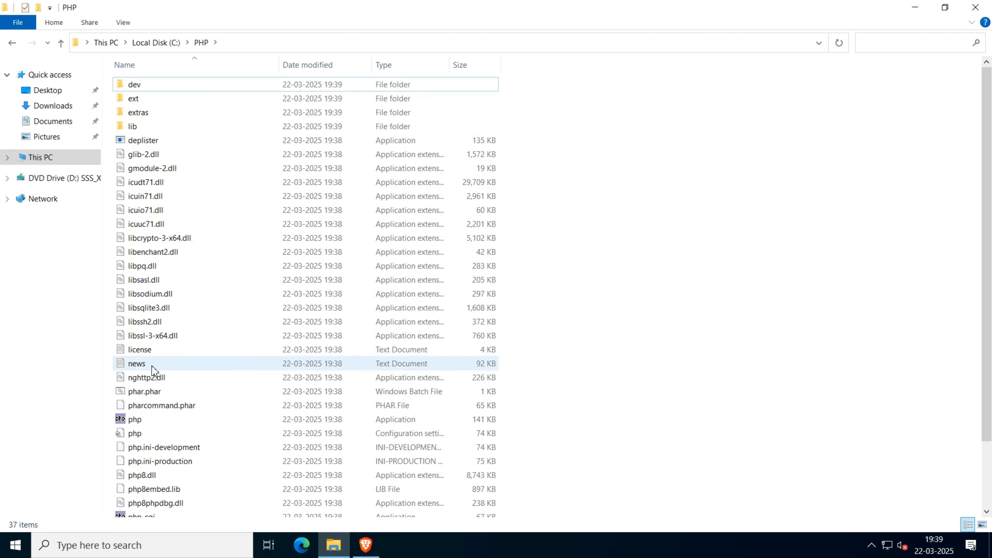
{"action": "left_click", "coordinate": [975, 8]}
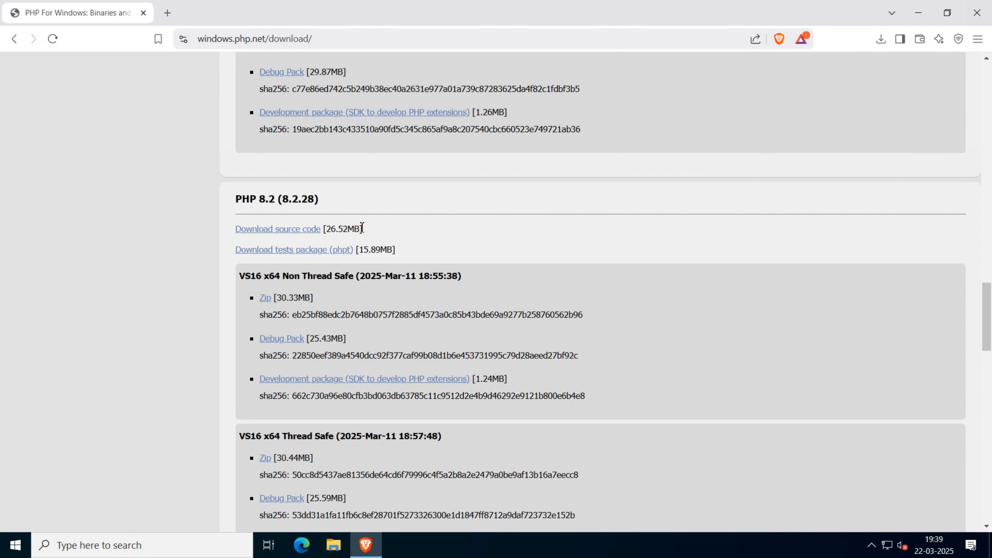
- Search 'php manager for iis' and follow the iis.net result to the PHPManager GitHub repository
{"action": "left_click", "coordinate": [167, 12]}
{"action": "type", "text": "php ma"}
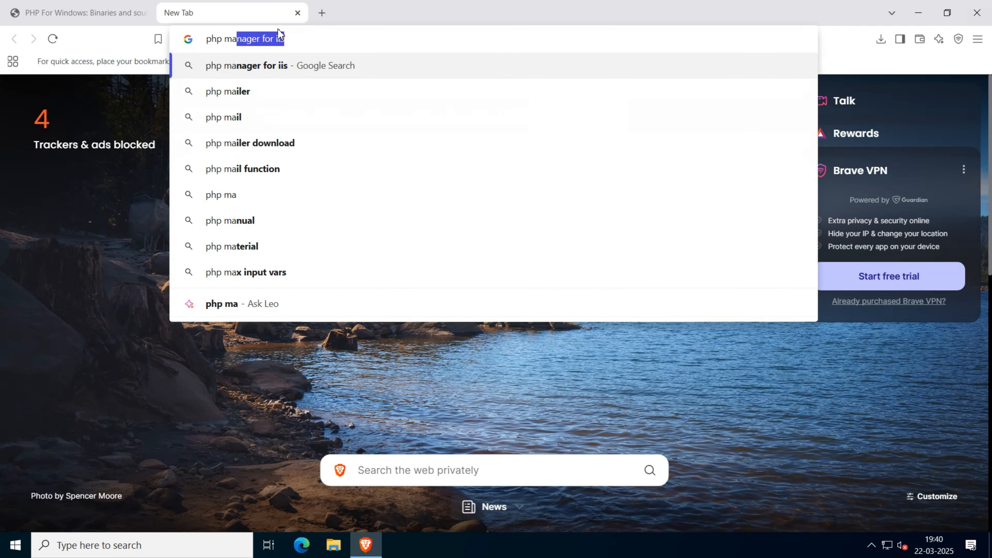
{"action": "key", "text": "Return"}
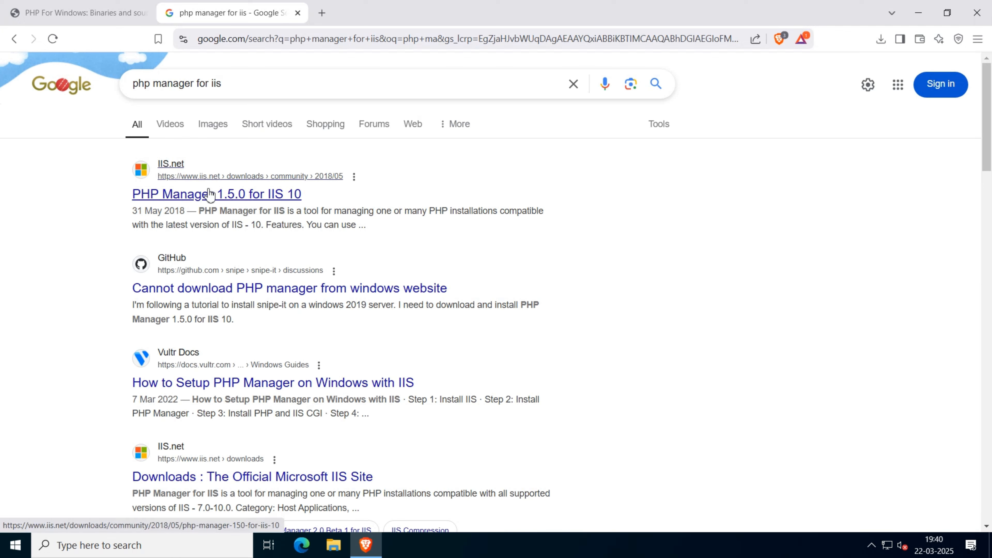
{"action": "left_click", "coordinate": [206, 193]}
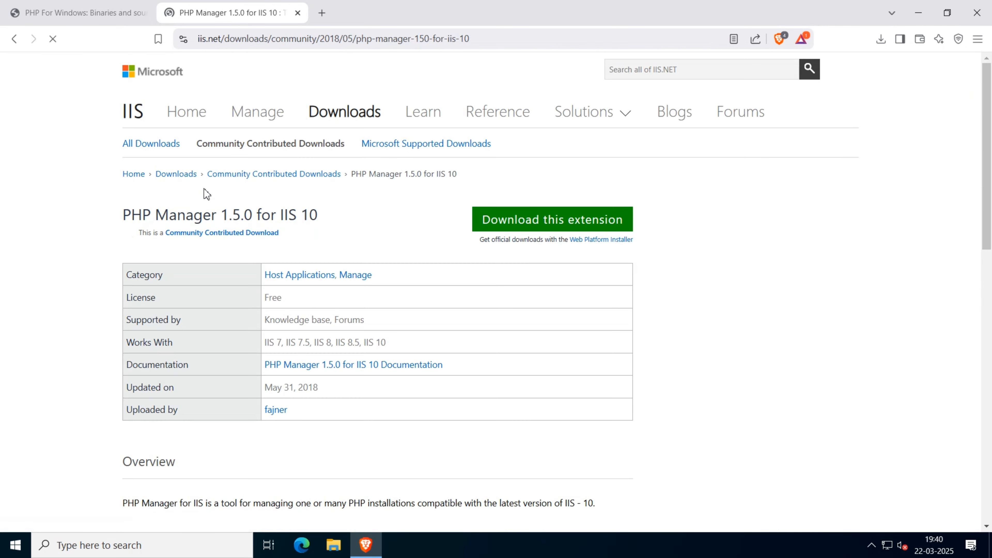
{"action": "scroll", "coordinate": [425, 259], "scroll_direction": "down", "scroll_amount": 2}
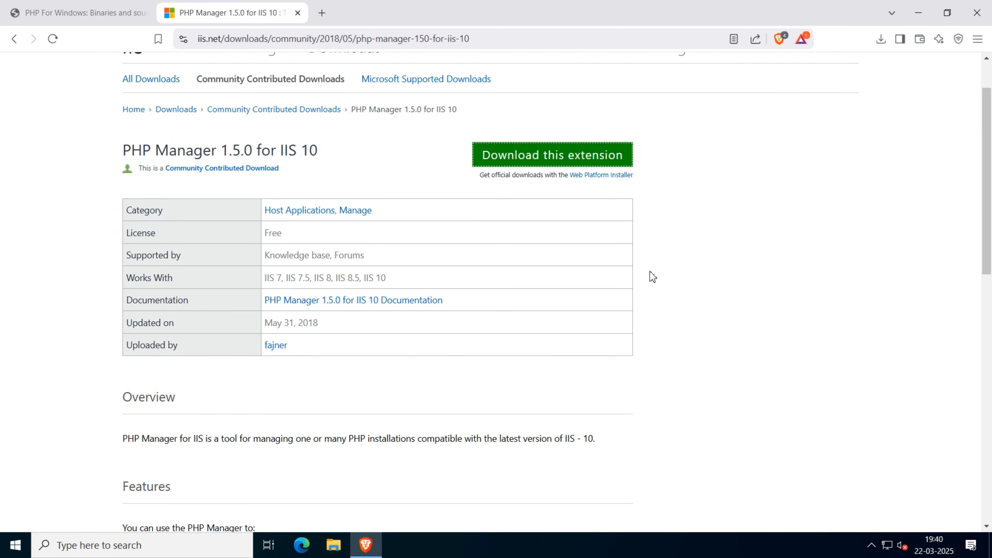
{"action": "scroll", "coordinate": [438, 295], "scroll_direction": "down", "scroll_amount": 12}
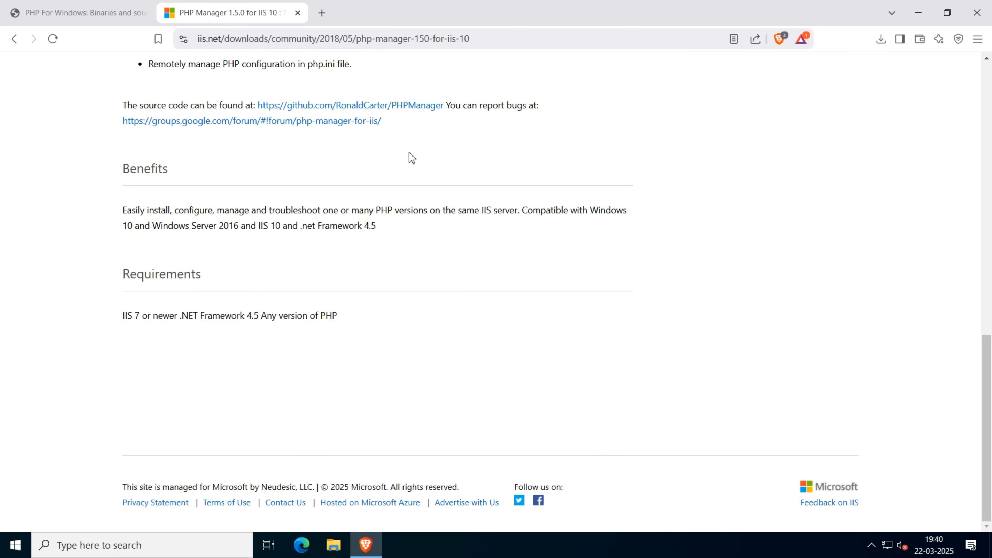
{"action": "left_click", "coordinate": [314, 111]}
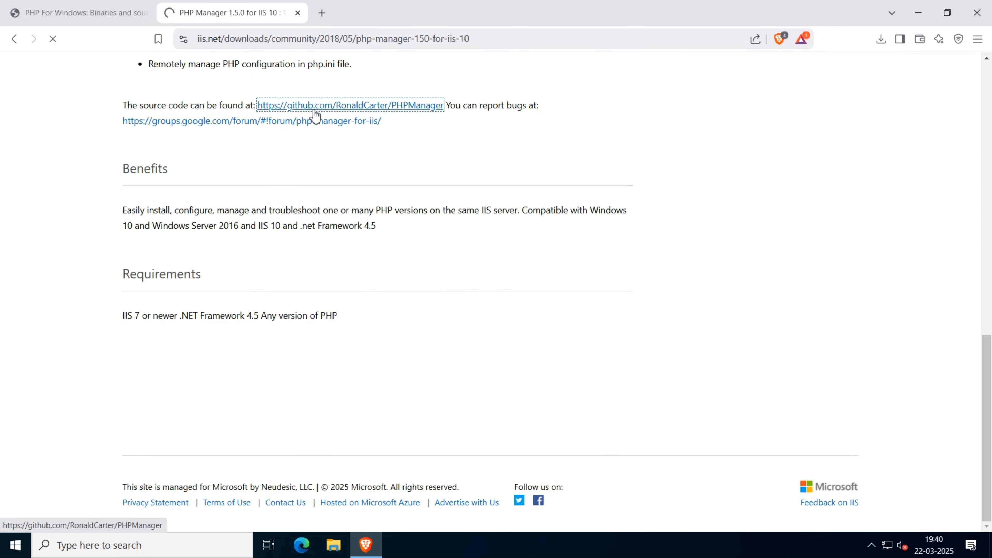
- Download PHPManagerForIIS_V1.5.0.msi from the Version 1.5.0 release and save it to Downloads
{"action": "scroll", "coordinate": [720, 167], "scroll_direction": "down", "scroll_amount": 3}
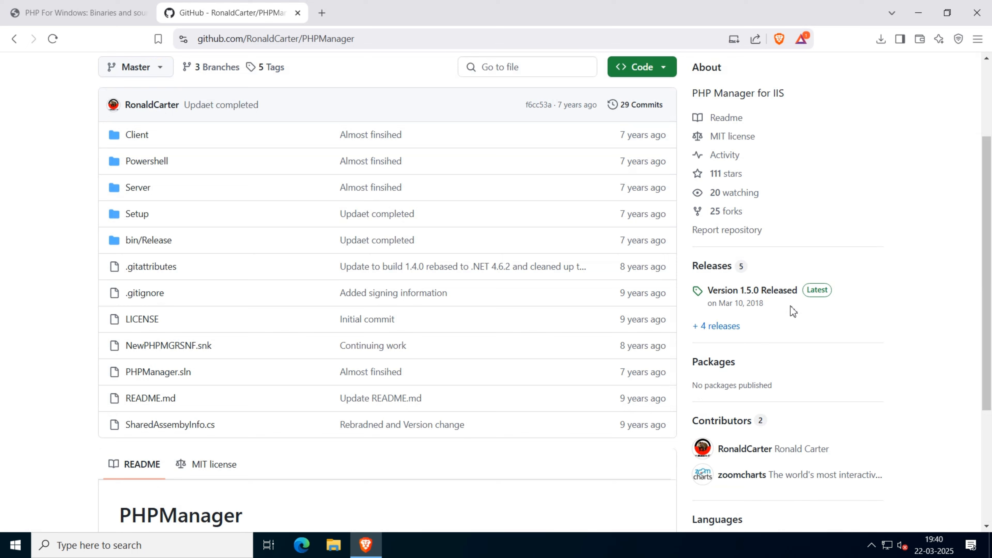
{"action": "left_click", "coordinate": [742, 291]}
{"action": "scroll", "coordinate": [261, 369], "scroll_direction": "down", "scroll_amount": 2}
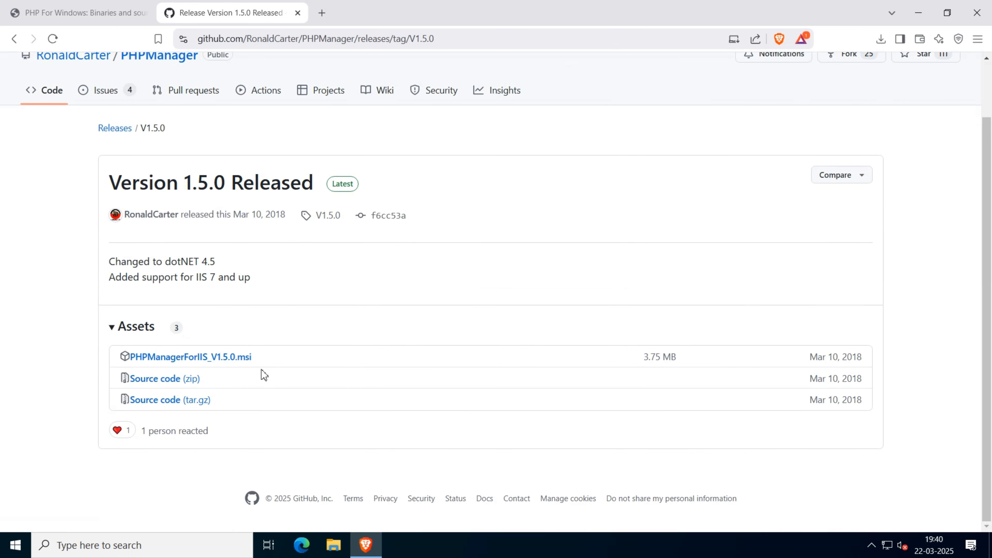
{"action": "left_click", "coordinate": [196, 366]}
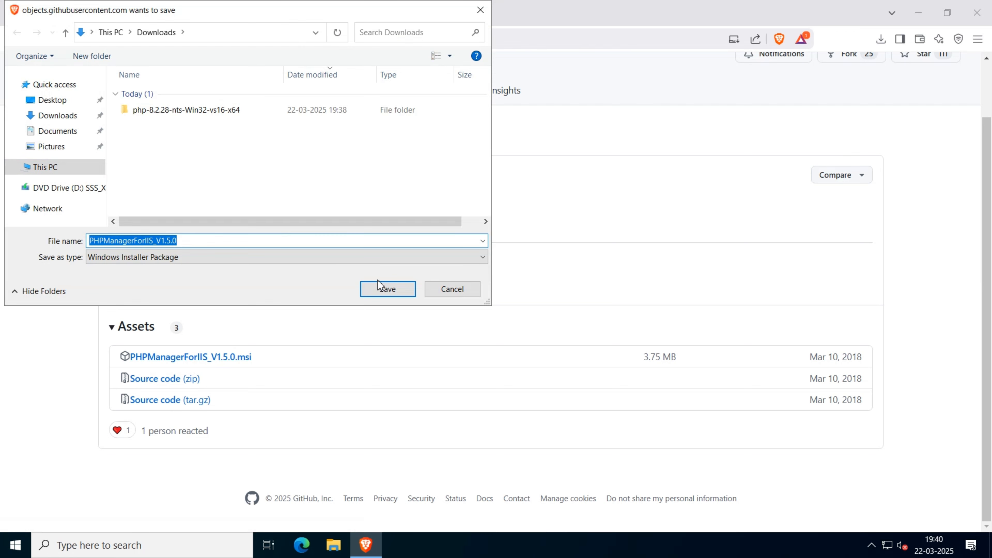
{"action": "left_click", "coordinate": [382, 288]}
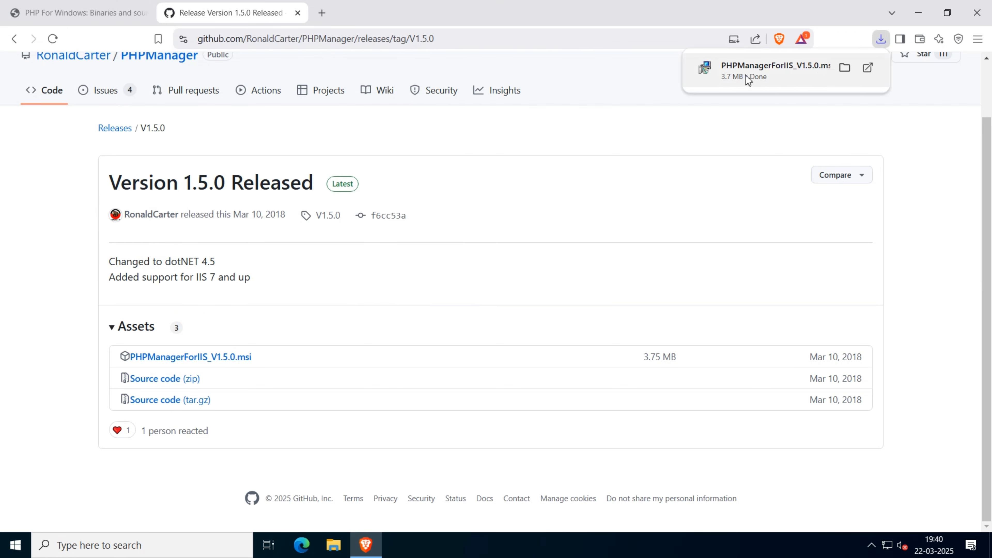
{"action": "left_click", "coordinate": [844, 68]}
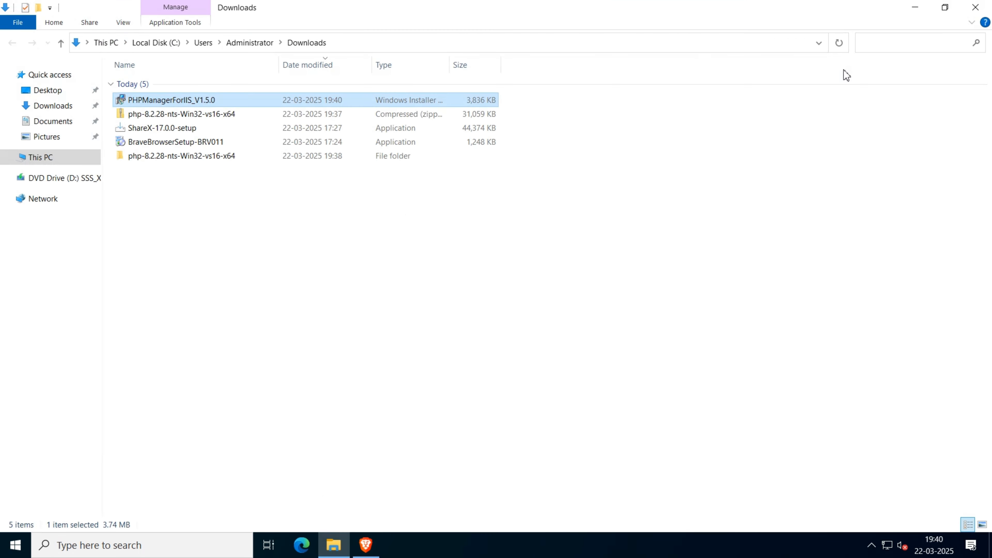
- Run PHPManagerForIIS_V1.5.0.msi, accept the license, and complete the PHP Manager for IIS installation
{"action": "double_click", "coordinate": [158, 103]}
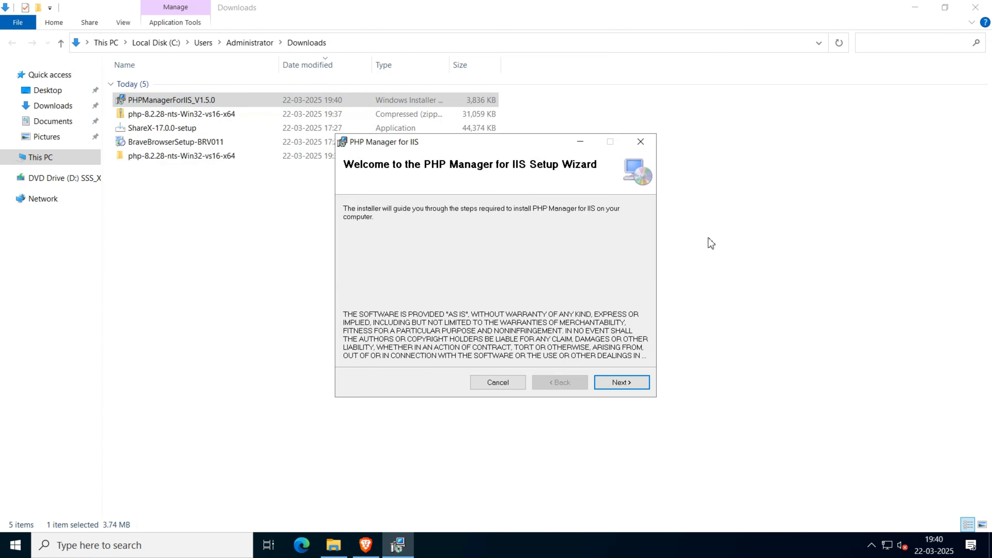
{"action": "left_click", "coordinate": [627, 381]}
{"action": "left_click", "coordinate": [473, 355]}
{"action": "left_click", "coordinate": [622, 381]}
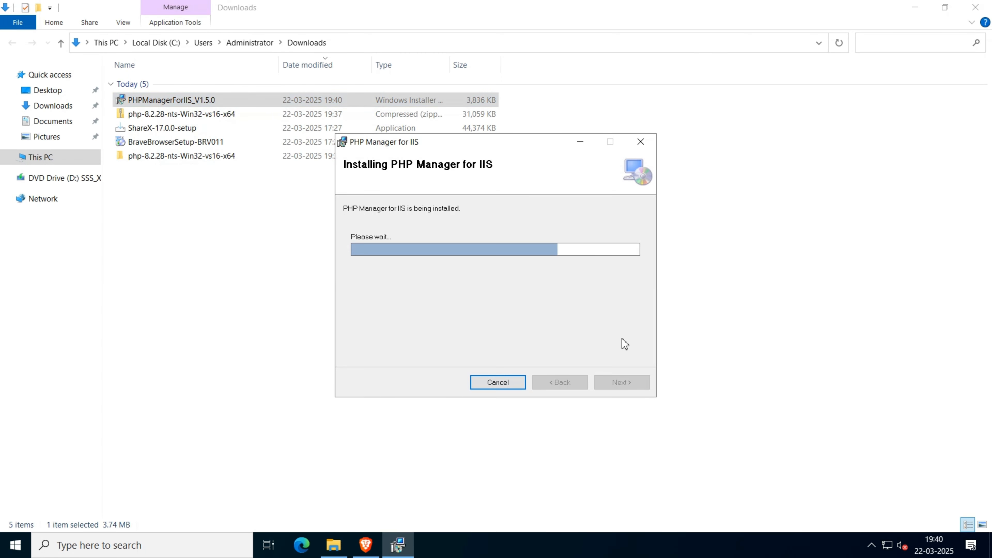
{"action": "left_click", "coordinate": [624, 386]}
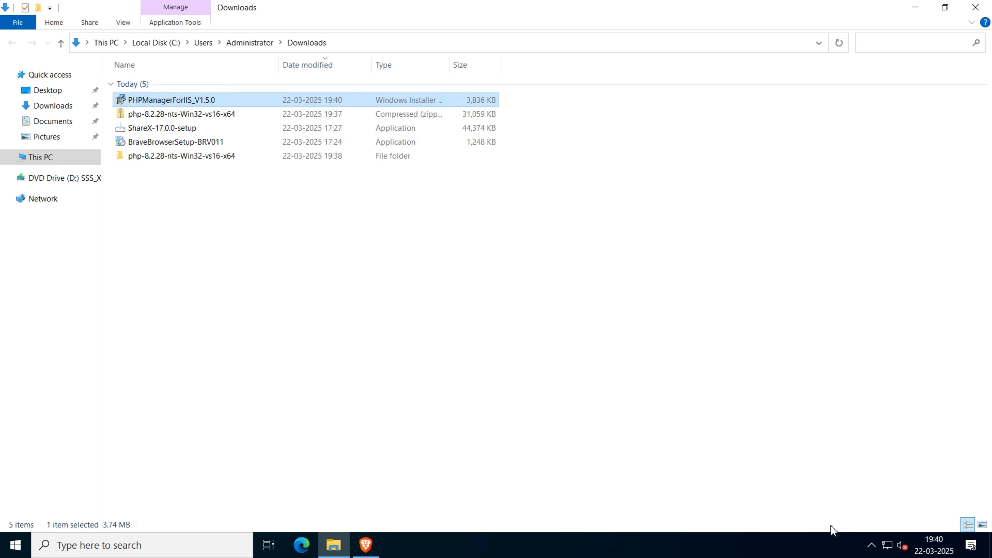
{"action": "left_click", "coordinate": [871, 545]}
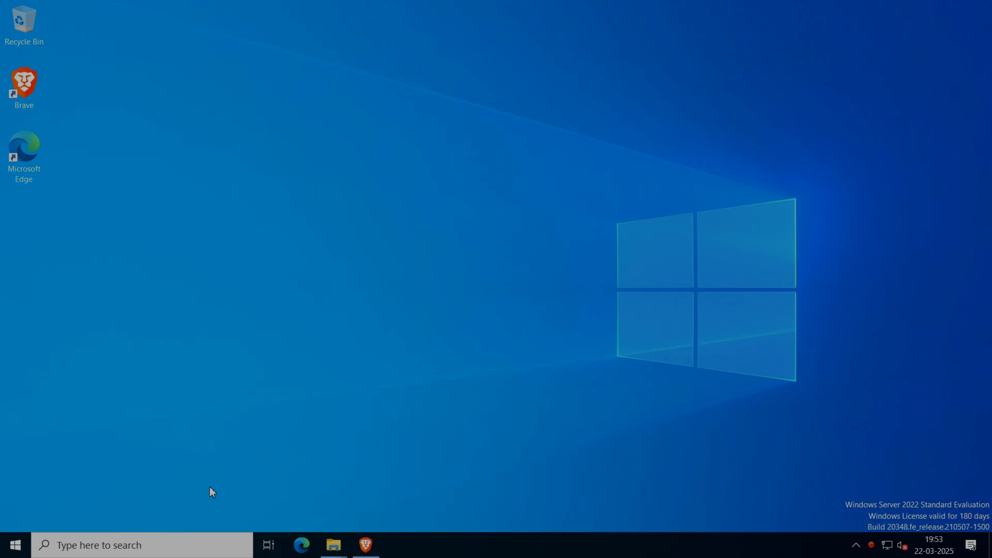
- Launch IIS Manager maximized and open PHP Manager for the HESKDESK-SERVER node
{"action": "left_click", "coordinate": [126, 544]}
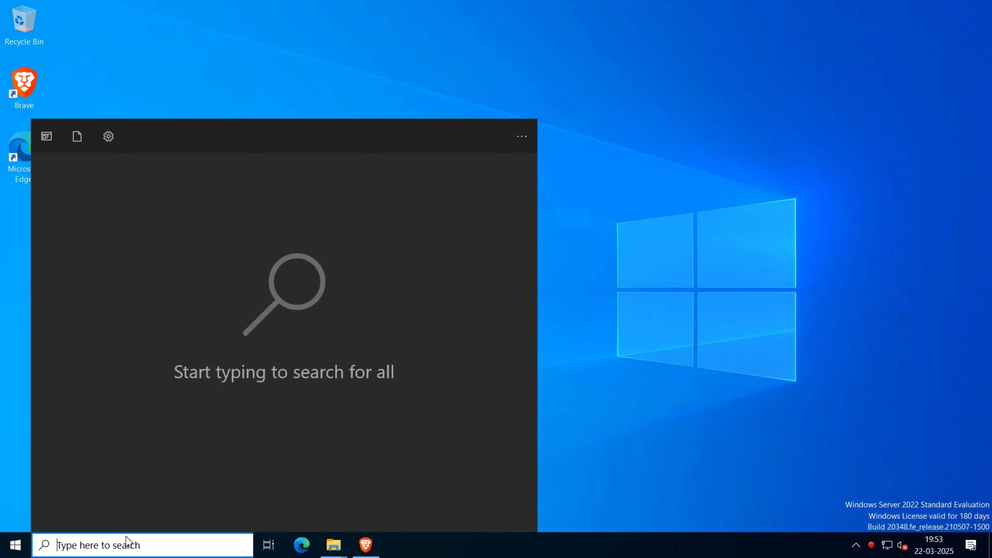
{"action": "type", "text": "iis"}
{"action": "left_click", "coordinate": [117, 195]}
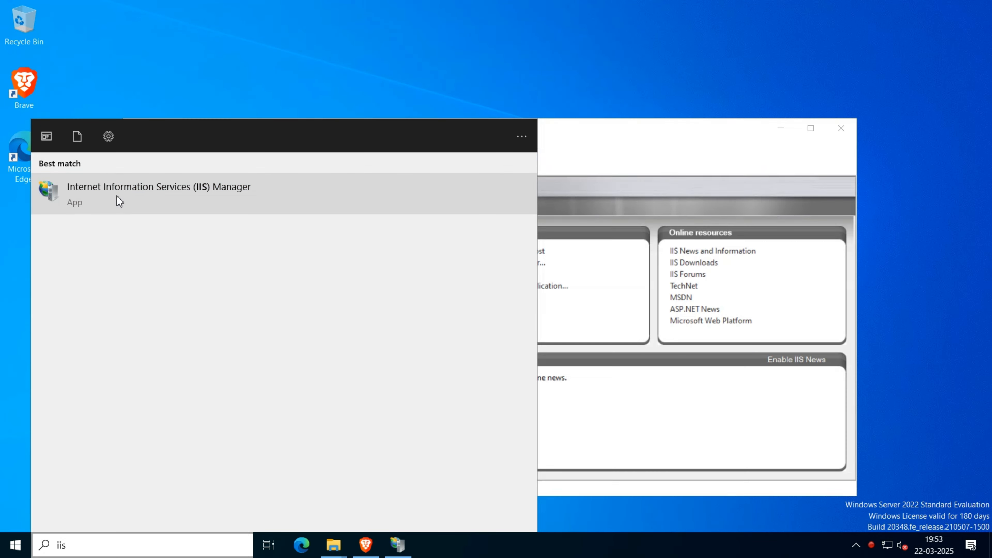
{"action": "double_click", "coordinate": [598, 131]}
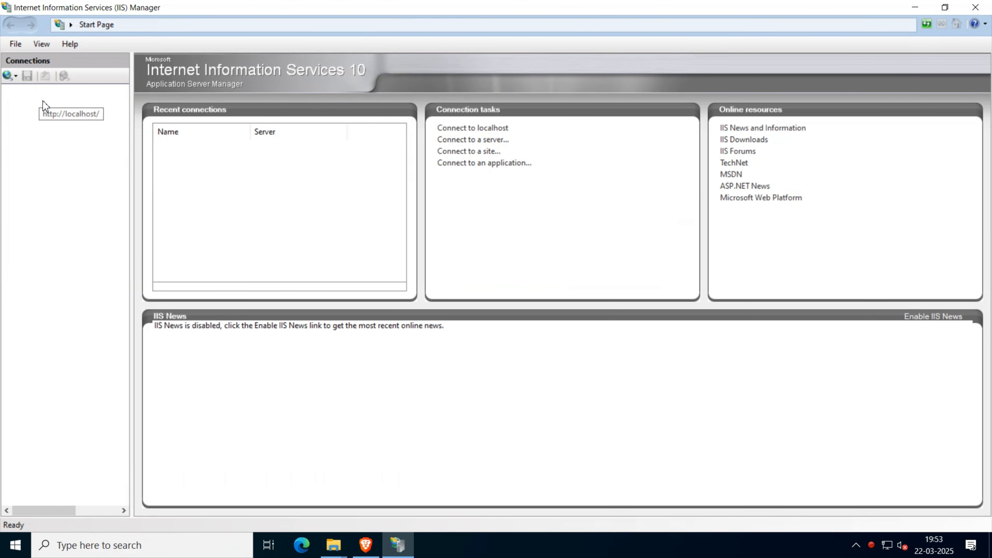
{"action": "left_click", "coordinate": [43, 102]}
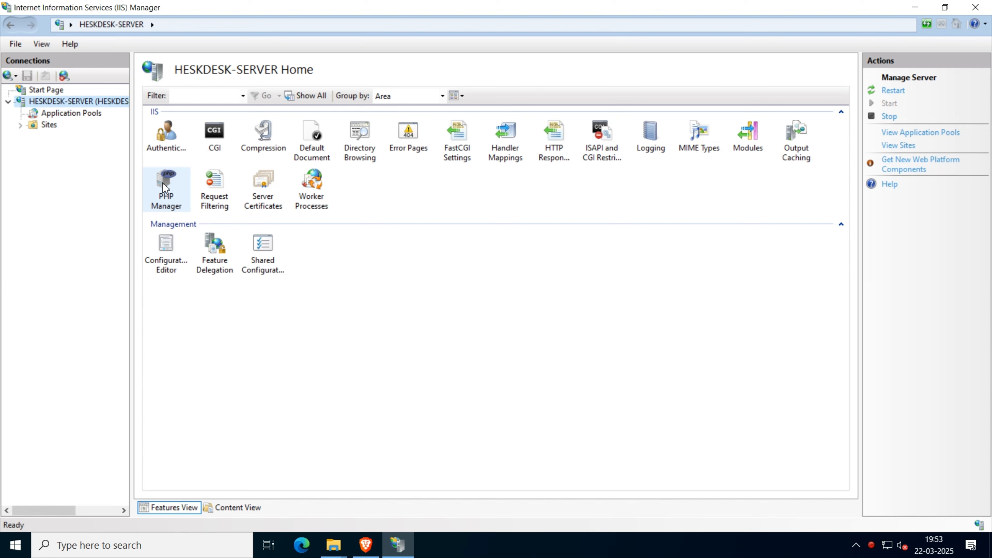
{"action": "double_click", "coordinate": [164, 182]}
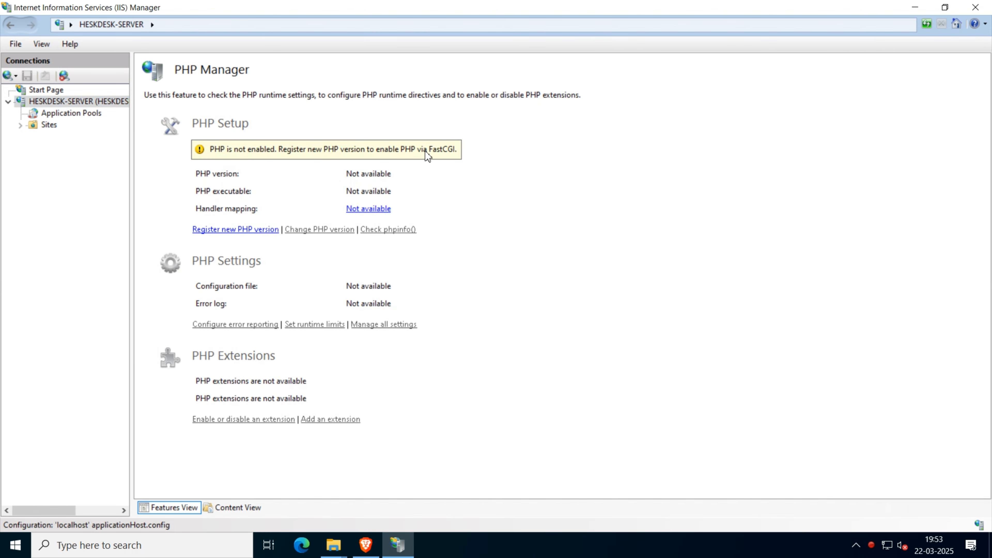
- Register a new PHP version using C:\PHP\php-cgi.exe
{"action": "left_click", "coordinate": [243, 230]}
{"action": "left_click", "coordinate": [637, 253]}
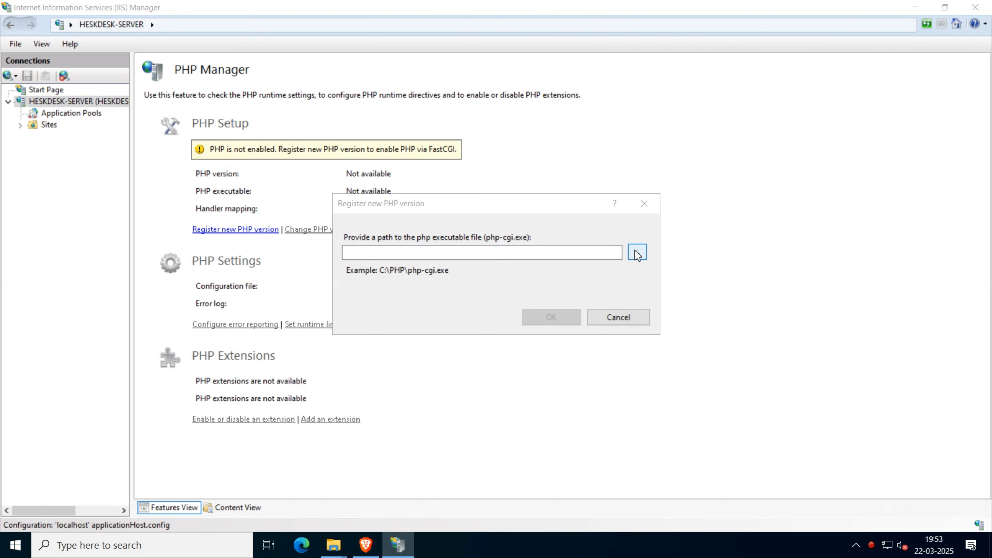
{"action": "double_click", "coordinate": [473, 322]}
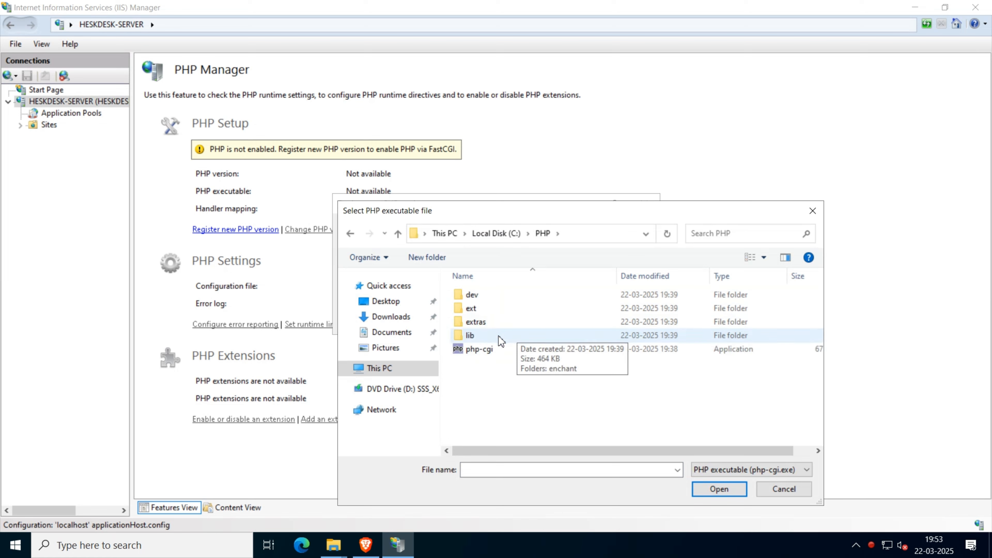
{"action": "double_click", "coordinate": [481, 349]}
{"action": "left_click", "coordinate": [562, 318]}
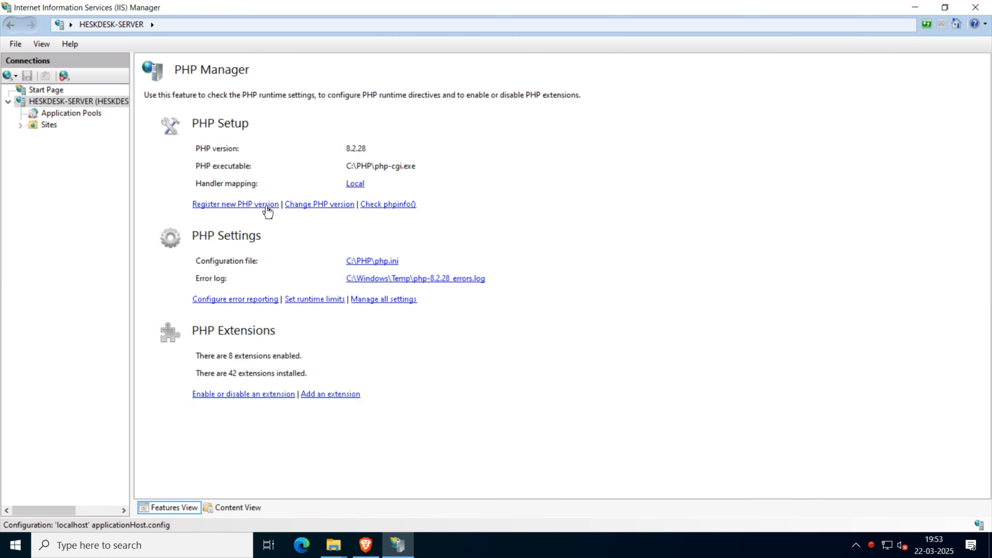
- Check the phpinfo() output on Default Web Site, then return to the server Home page
{"action": "left_click", "coordinate": [386, 211]}
{"action": "left_click", "coordinate": [465, 234]}
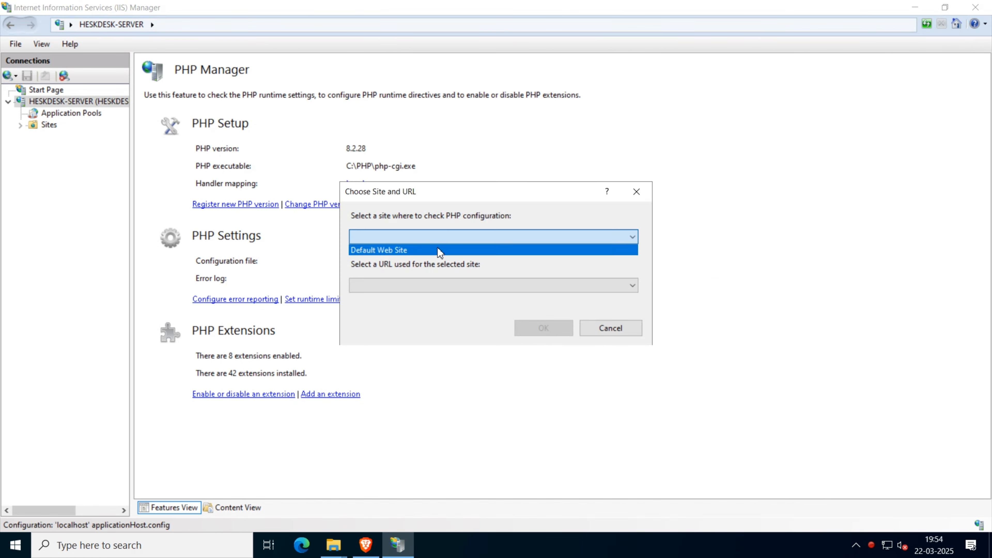
{"action": "left_click", "coordinate": [468, 248]}
{"action": "left_click", "coordinate": [546, 332]}
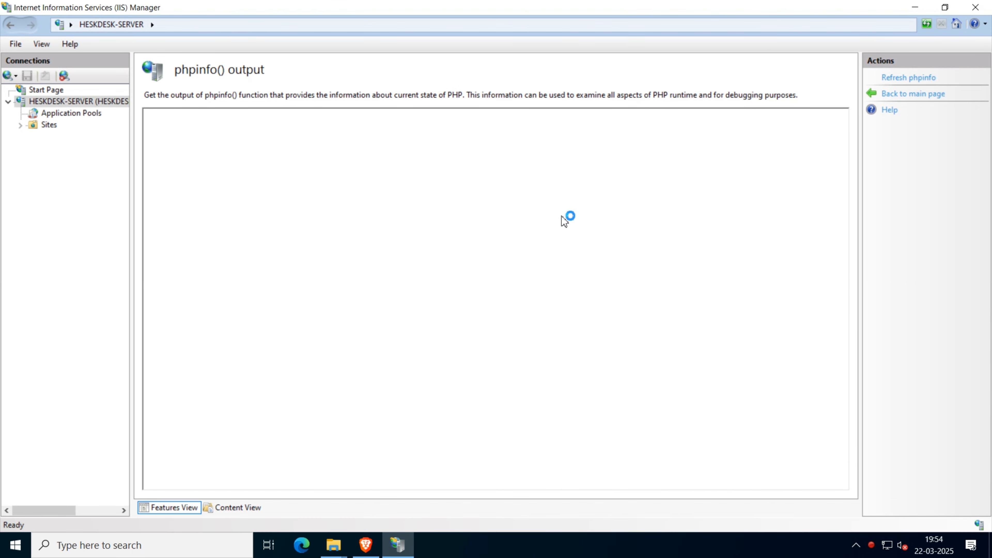
{"action": "scroll", "coordinate": [436, 382], "scroll_direction": "down", "scroll_amount": 15}
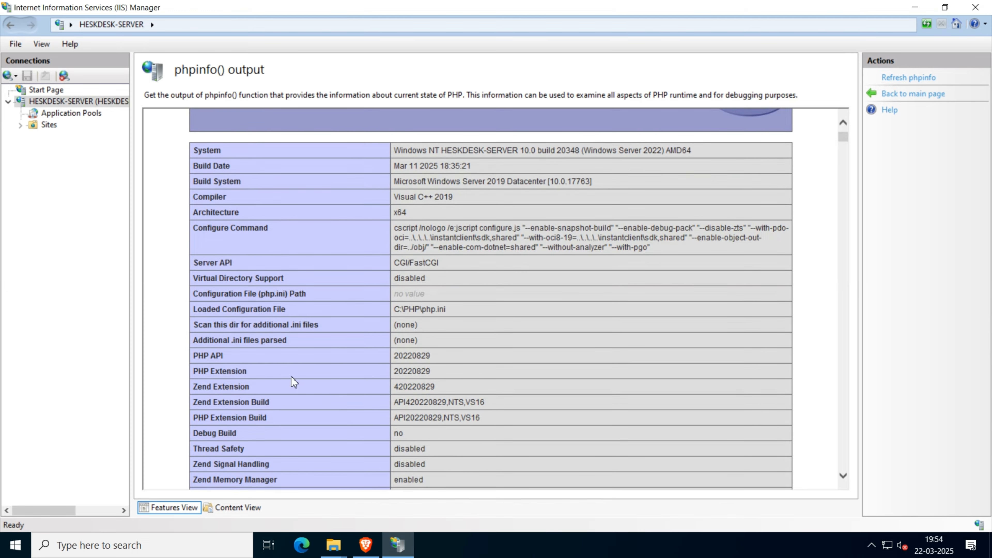
{"action": "scroll", "coordinate": [467, 339], "scroll_direction": "down", "scroll_amount": 20}
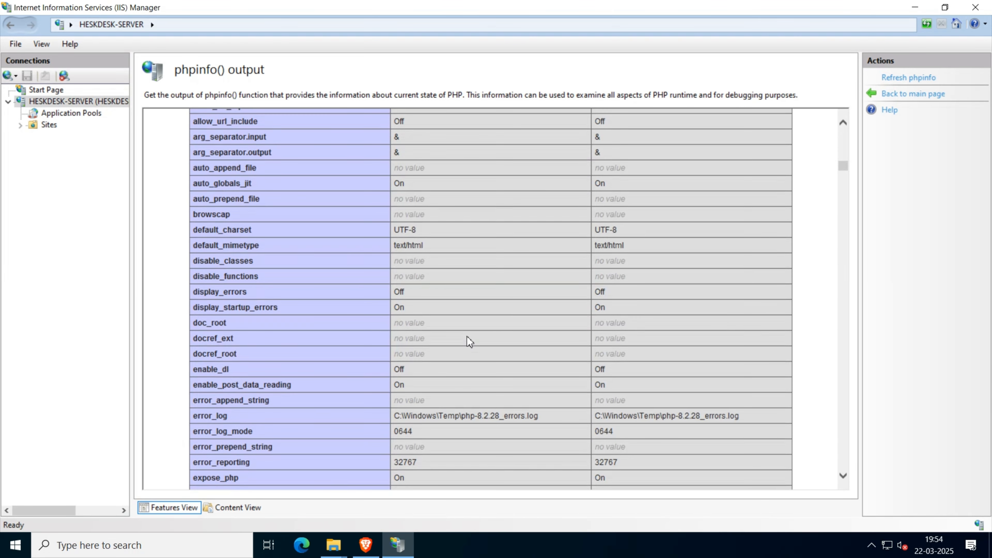
{"action": "left_click", "coordinate": [74, 101]}
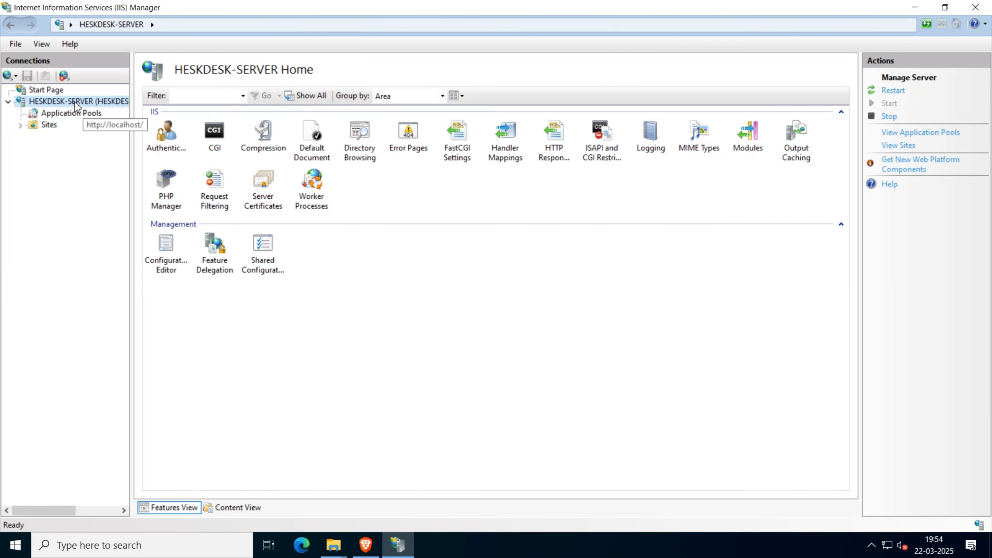
- Enable the php_gd.dll extension in PHP Manager's extension list and review the list
{"action": "double_click", "coordinate": [162, 187]}
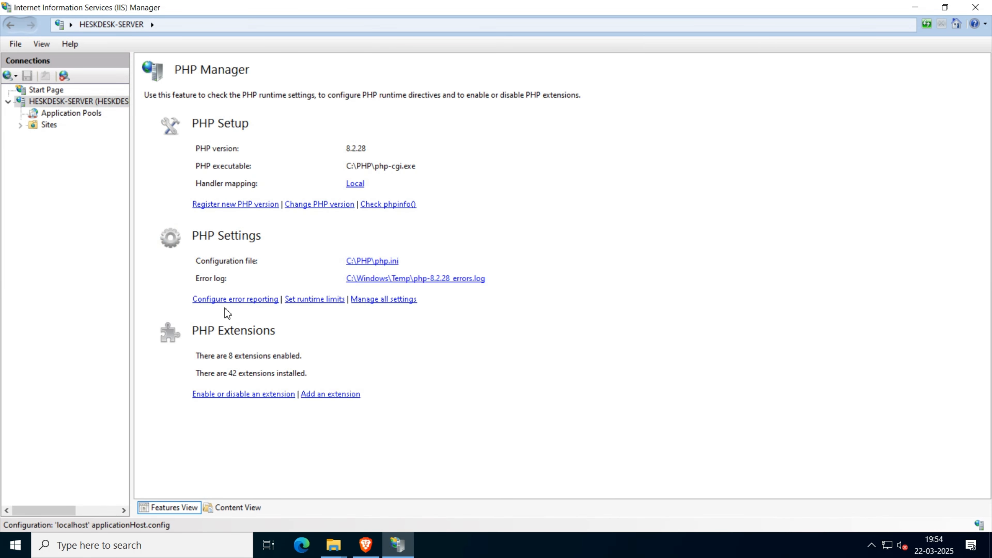
{"action": "left_click", "coordinate": [232, 394]}
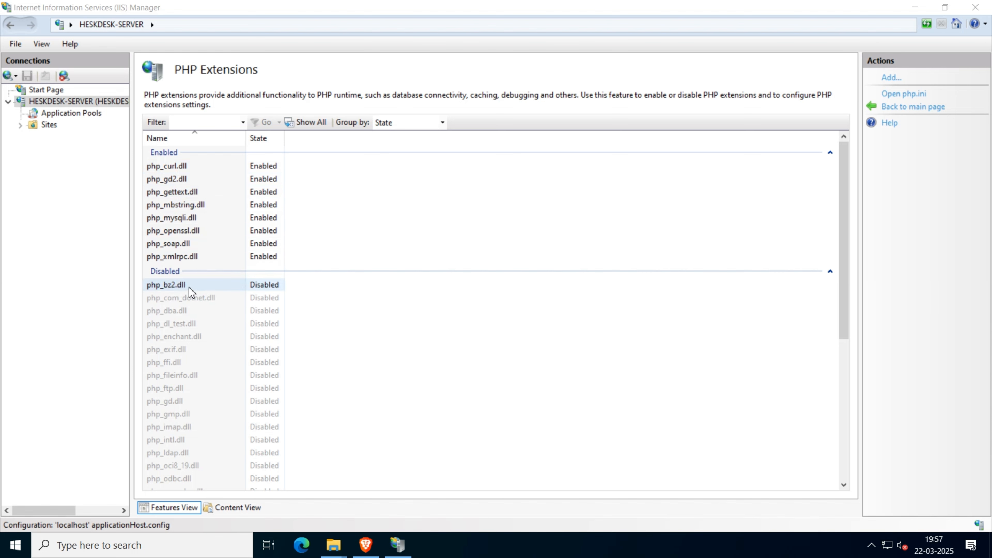
{"action": "left_click", "coordinate": [173, 398]}
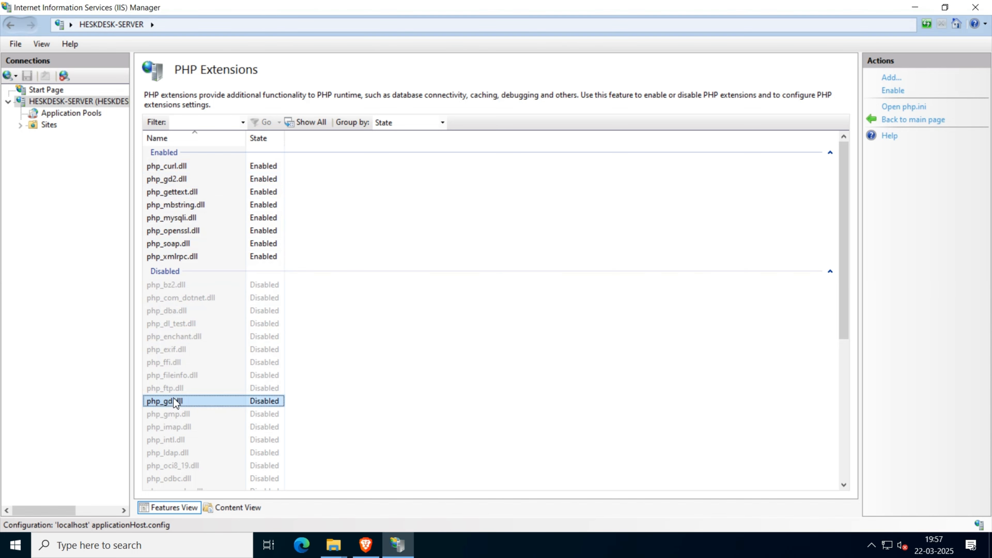
{"action": "right_click", "coordinate": [173, 398]}
{"action": "left_click", "coordinate": [203, 420]}
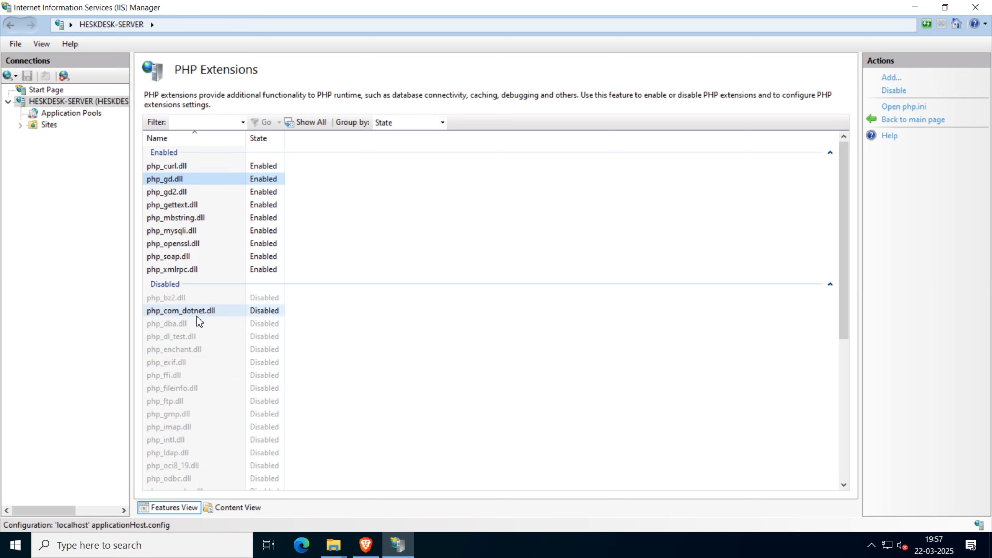
{"action": "scroll", "coordinate": [185, 426], "scroll_direction": "down", "scroll_amount": 2}
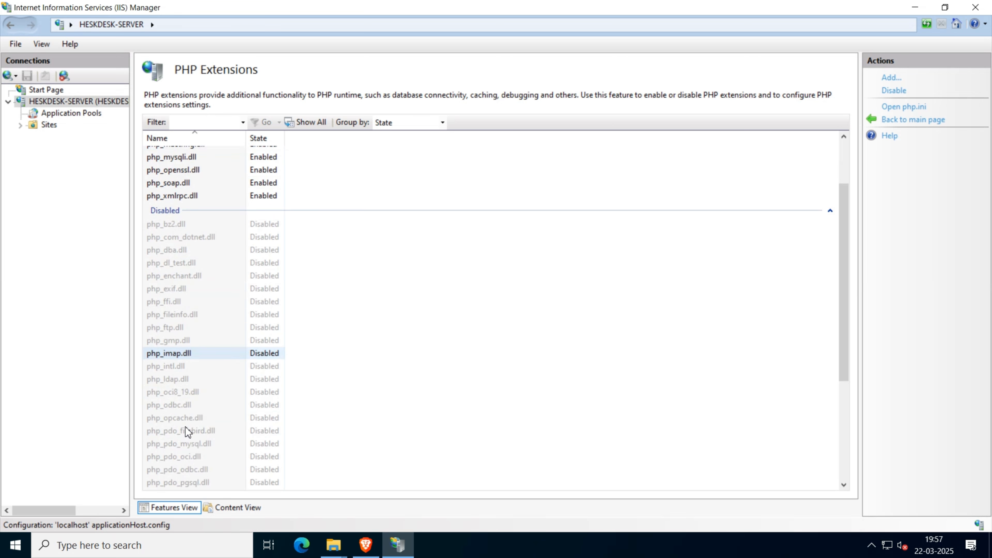
{"action": "scroll", "coordinate": [167, 388], "scroll_direction": "down", "scroll_amount": 4}
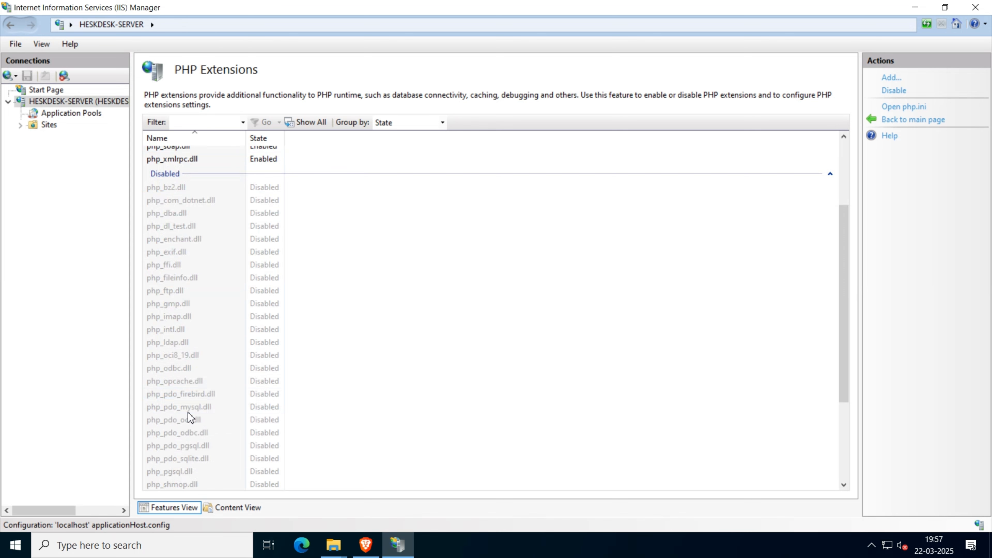
{"action": "scroll", "coordinate": [190, 340], "scroll_direction": "up", "scroll_amount": 4}
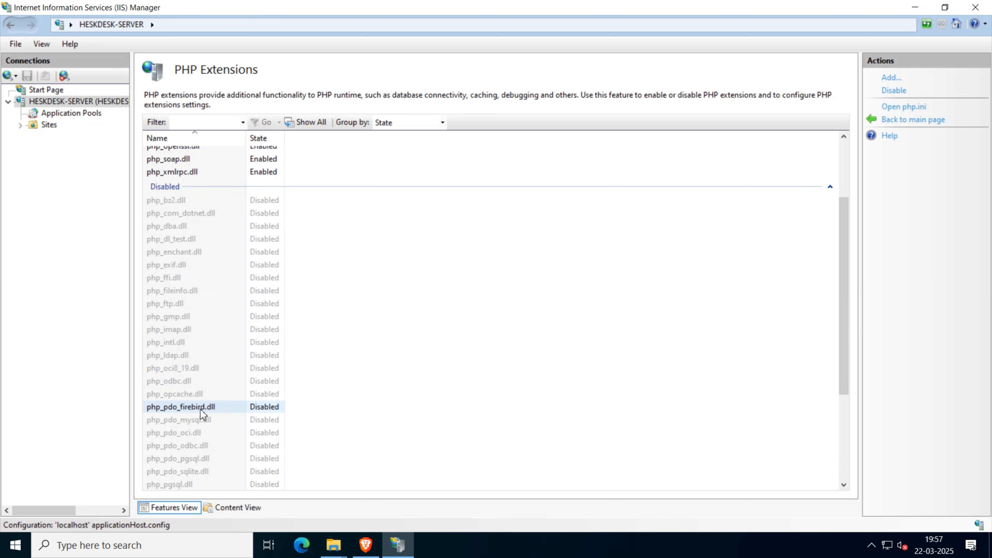
{"action": "scroll", "coordinate": [191, 250], "scroll_direction": "up", "scroll_amount": 1}
{"action": "scroll", "coordinate": [190, 250], "scroll_direction": "up", "scroll_amount": 1}
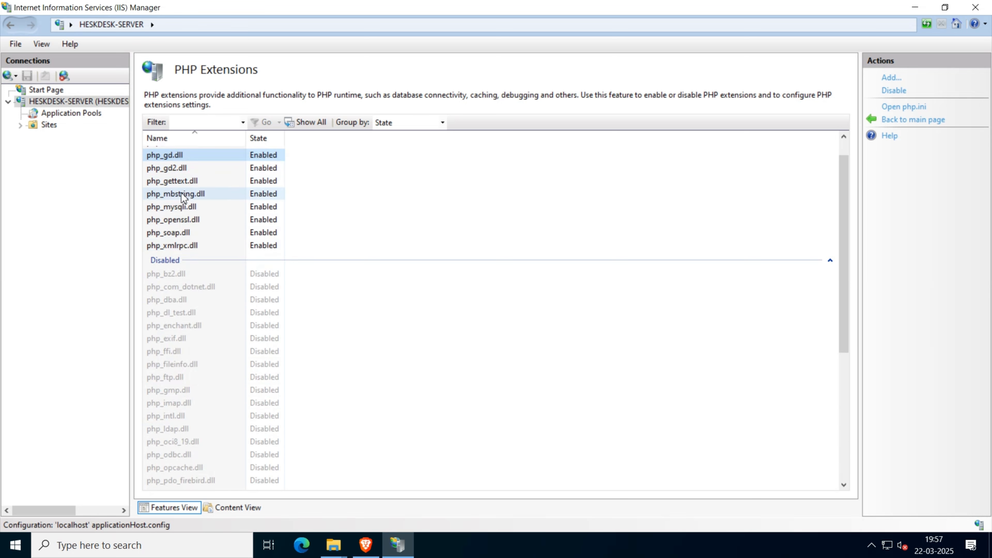
{"action": "scroll", "coordinate": [202, 367], "scroll_direction": "down", "scroll_amount": 4}
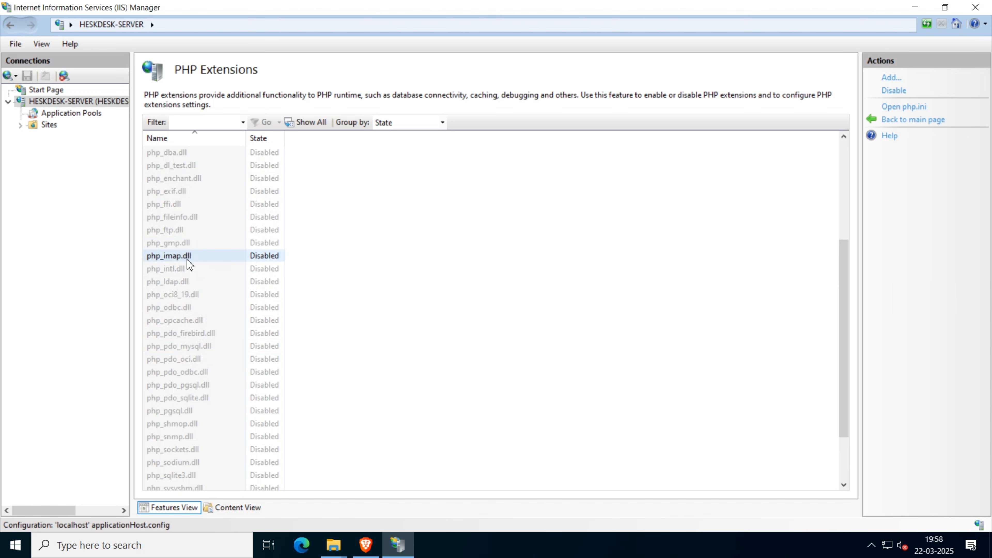
- Enable the php_imap.dll and php_fileinfo.dll extensions
{"action": "right_click", "coordinate": [179, 258]}
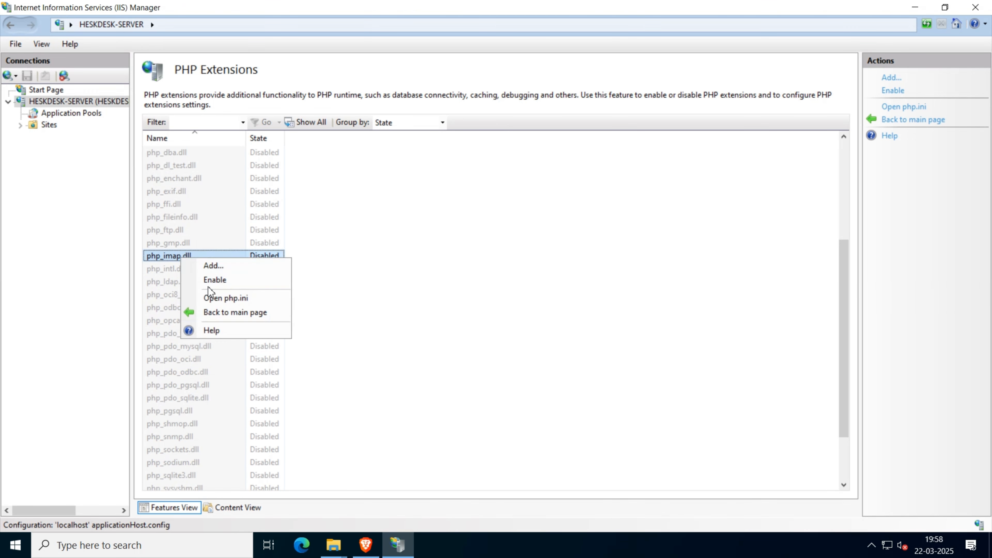
{"action": "left_click", "coordinate": [201, 284]}
{"action": "right_click", "coordinate": [183, 254]}
{"action": "left_click", "coordinate": [226, 275]}
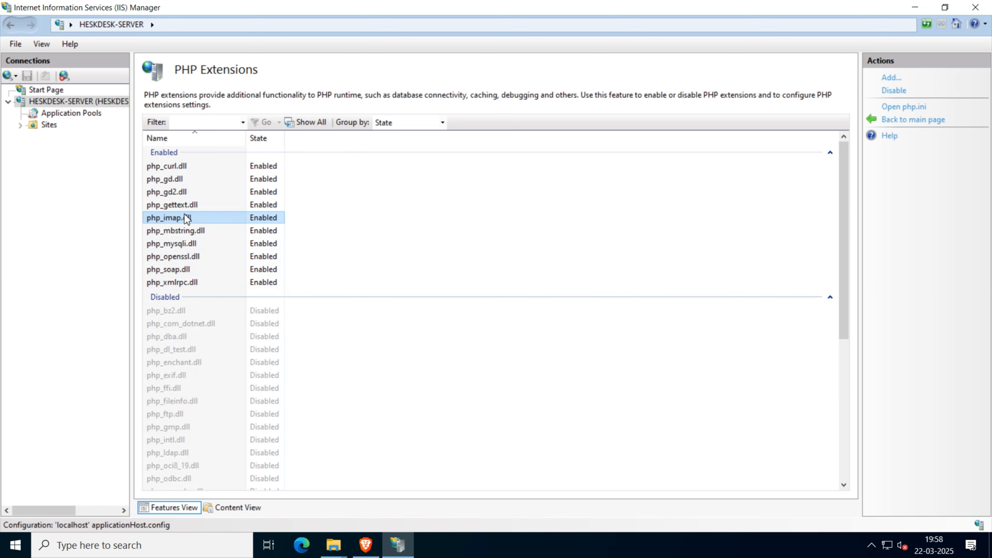
{"action": "scroll", "coordinate": [203, 297], "scroll_direction": "down", "scroll_amount": 1}
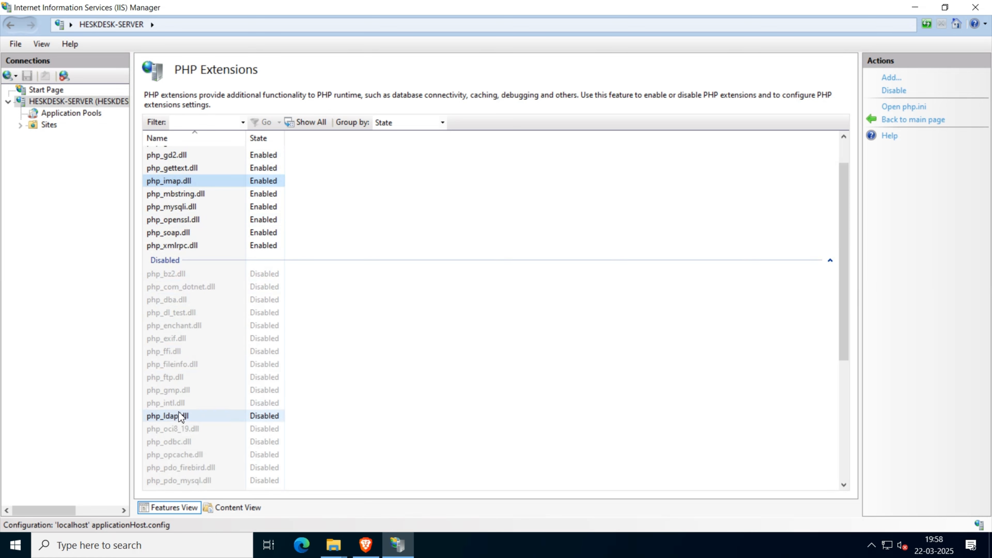
{"action": "right_click", "coordinate": [187, 367]}
{"action": "left_click", "coordinate": [206, 392]}
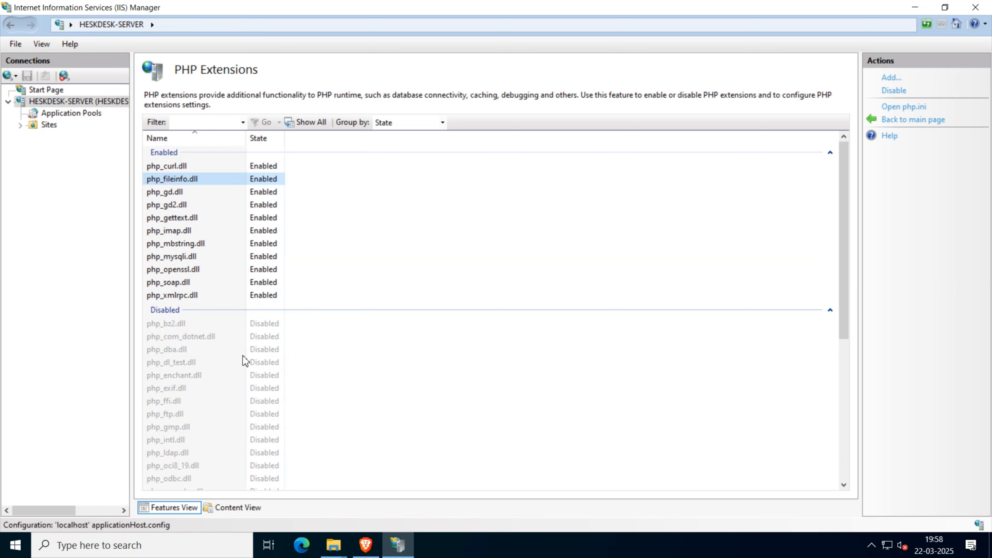
- Enable php_sodium.dll and php_zip.dll, then return to the server Home page
{"action": "scroll", "coordinate": [201, 369], "scroll_direction": "down", "scroll_amount": 3}
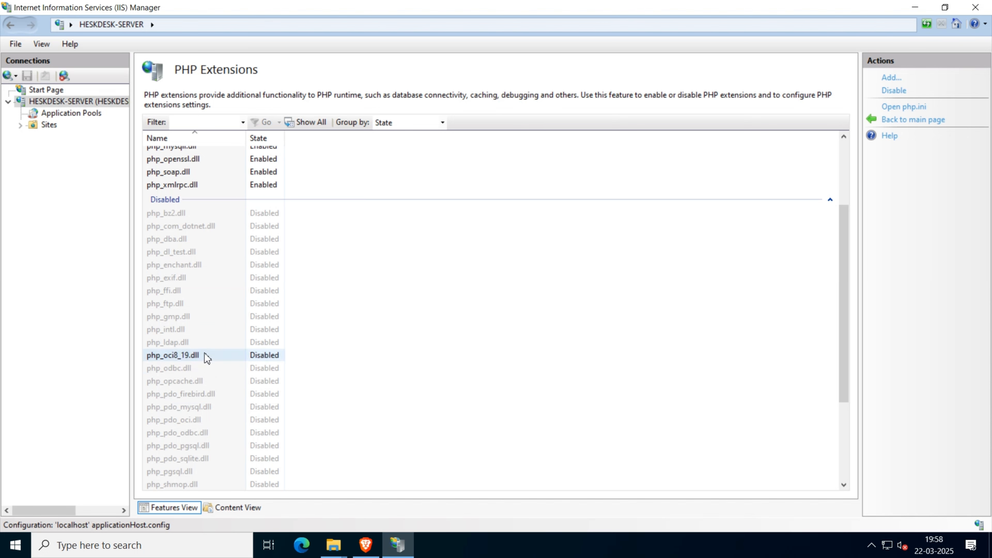
{"action": "scroll", "coordinate": [207, 358], "scroll_direction": "down", "scroll_amount": 3}
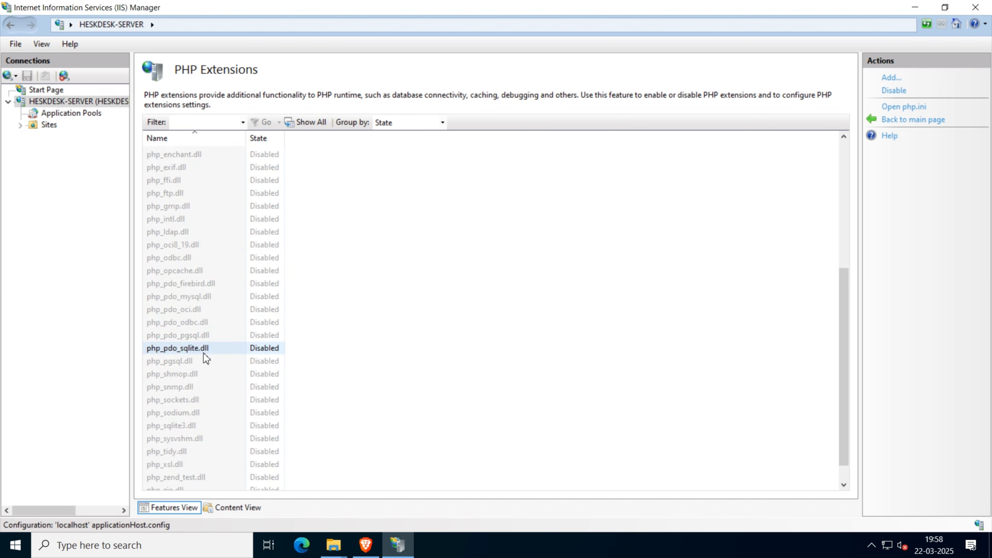
{"action": "scroll", "coordinate": [201, 355], "scroll_direction": "down", "scroll_amount": 1}
{"action": "right_click", "coordinate": [184, 394]}
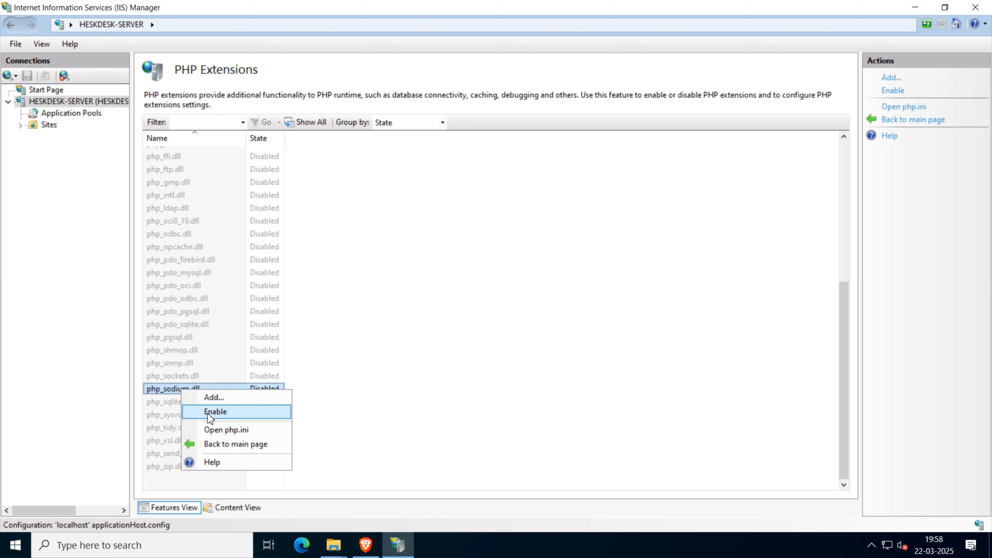
{"action": "left_click", "coordinate": [210, 410]}
{"action": "scroll", "coordinate": [203, 368], "scroll_direction": "down", "scroll_amount": 6}
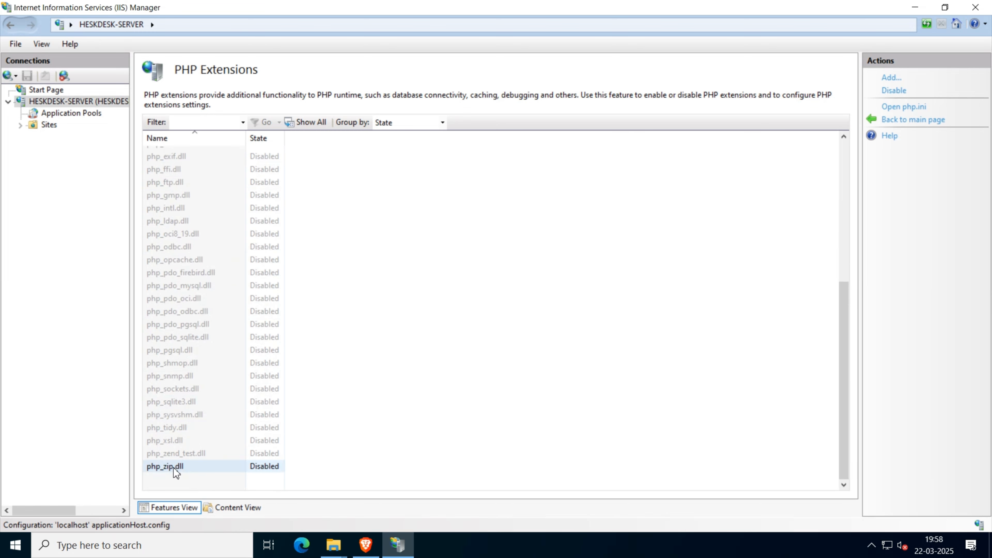
{"action": "right_click", "coordinate": [191, 466]}
{"action": "left_click", "coordinate": [211, 472]}
{"action": "scroll", "coordinate": [233, 440], "scroll_direction": "down", "scroll_amount": 6}
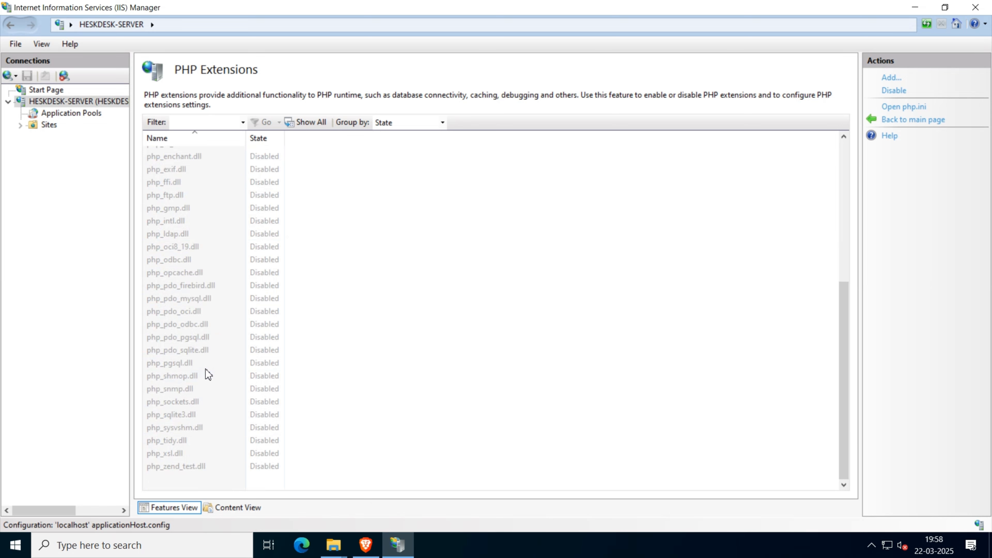
{"action": "scroll", "coordinate": [160, 230], "scroll_direction": "up", "scroll_amount": 6}
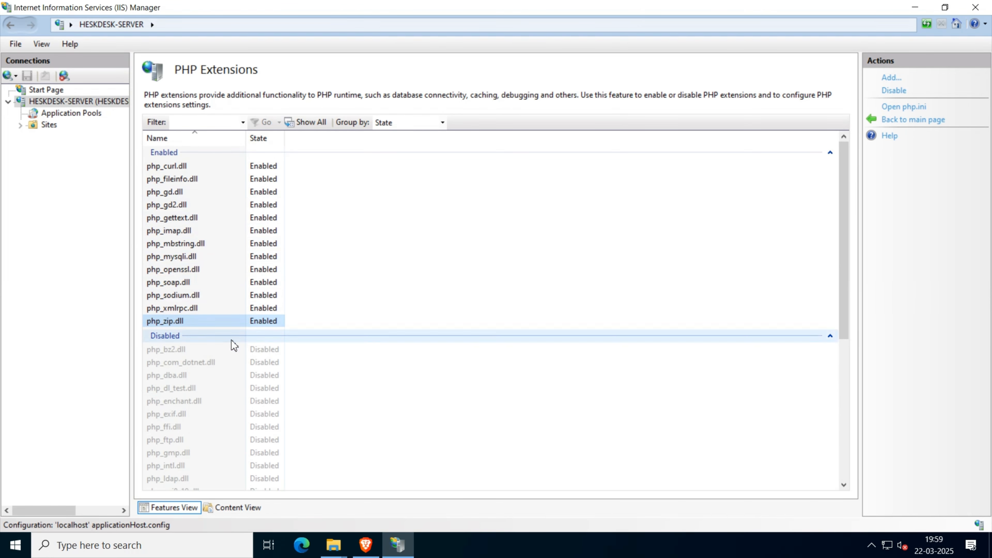
{"action": "left_click", "coordinate": [814, 291]}
{"action": "left_click", "coordinate": [71, 98]}
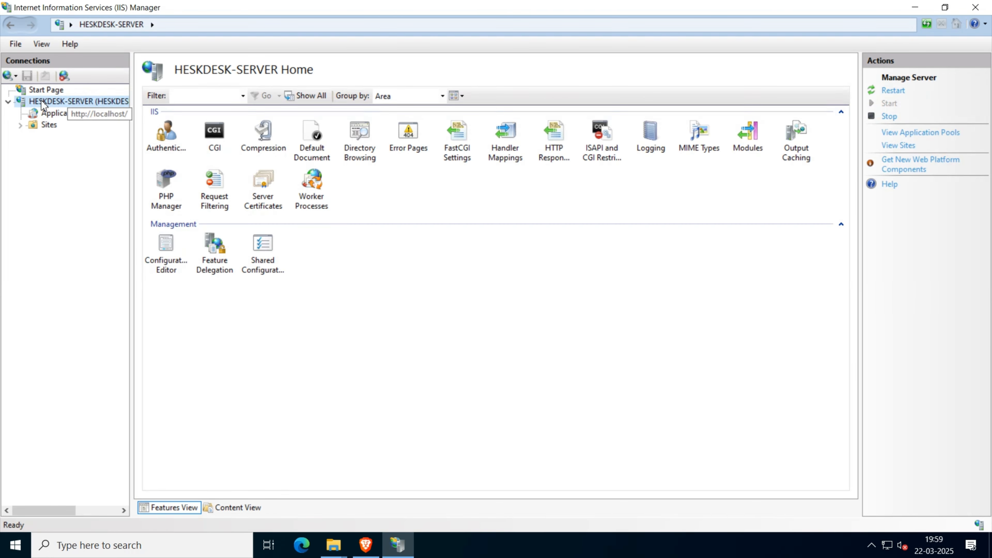
- Restart the HESKDESK-SERVER web server and minimize IIS Manager
{"action": "left_click", "coordinate": [890, 91]}
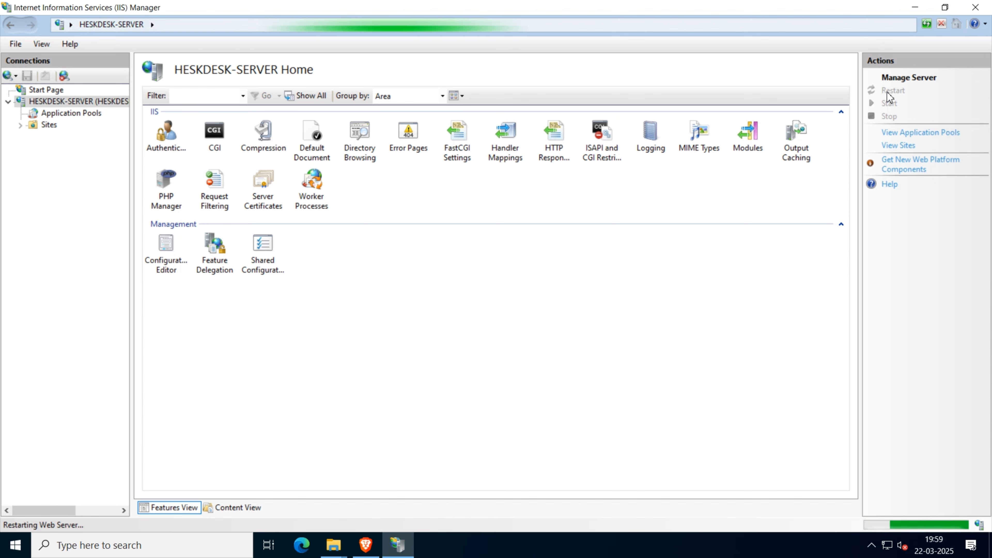
{"action": "left_click", "coordinate": [916, 8]}
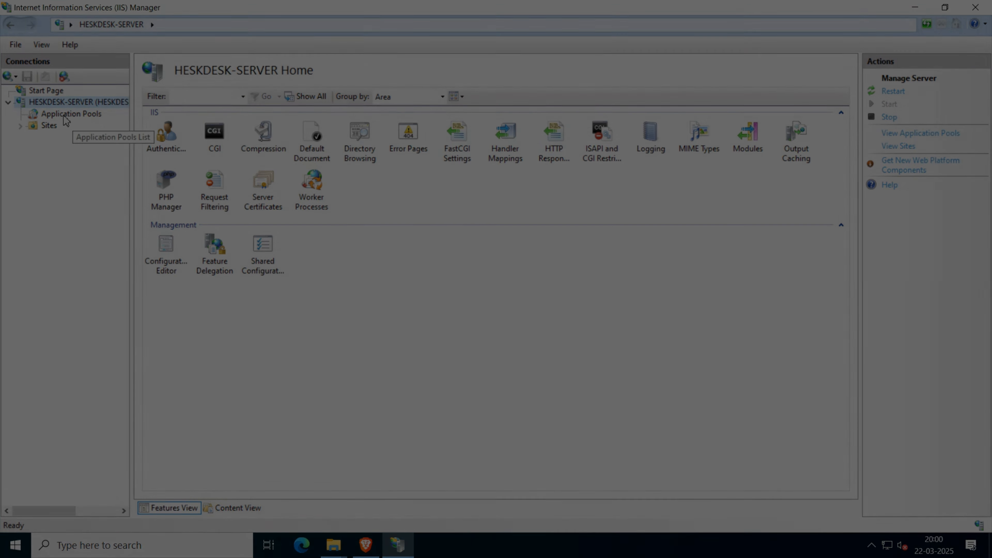
{"action": "left_click", "coordinate": [512, 154]}
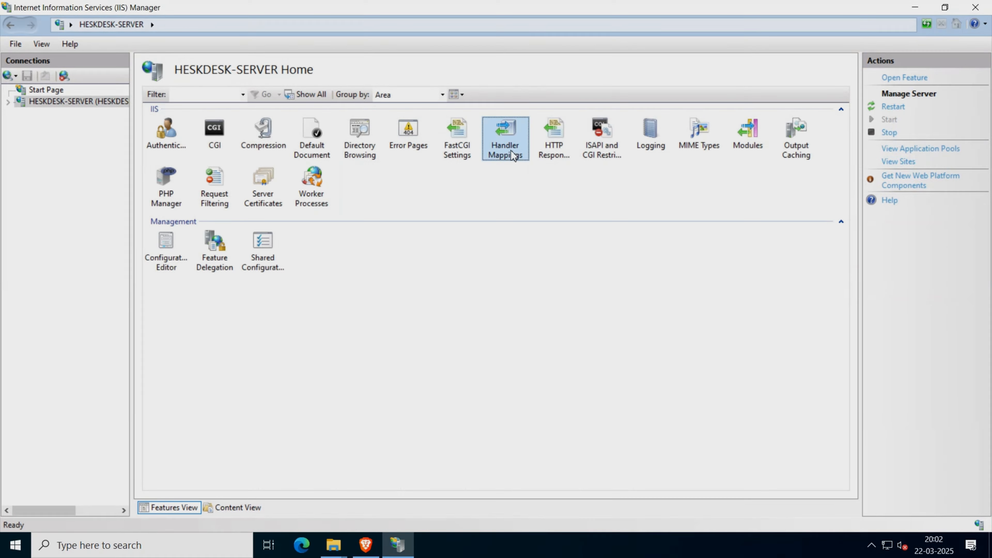
- Start a new module mapping for request path *php handled by FastCgiModule
{"action": "double_click", "coordinate": [511, 154]}
{"action": "right_click", "coordinate": [338, 287]}
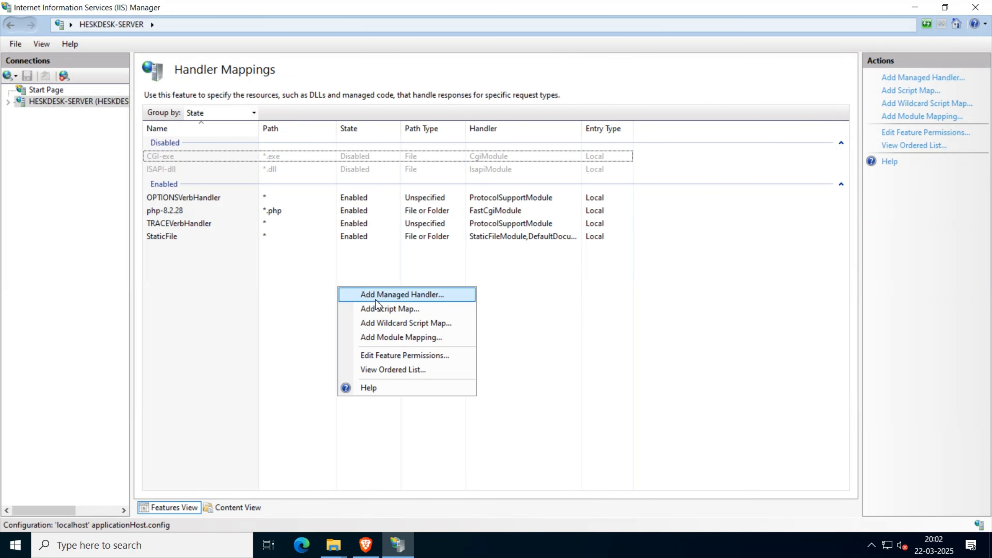
{"action": "left_click", "coordinate": [398, 338]}
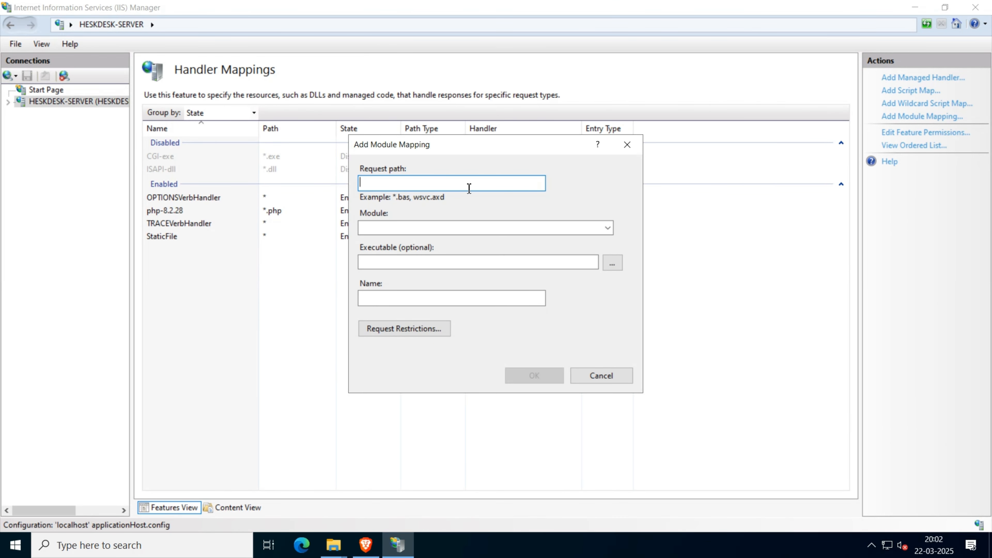
{"action": "type", "text": "*php"}
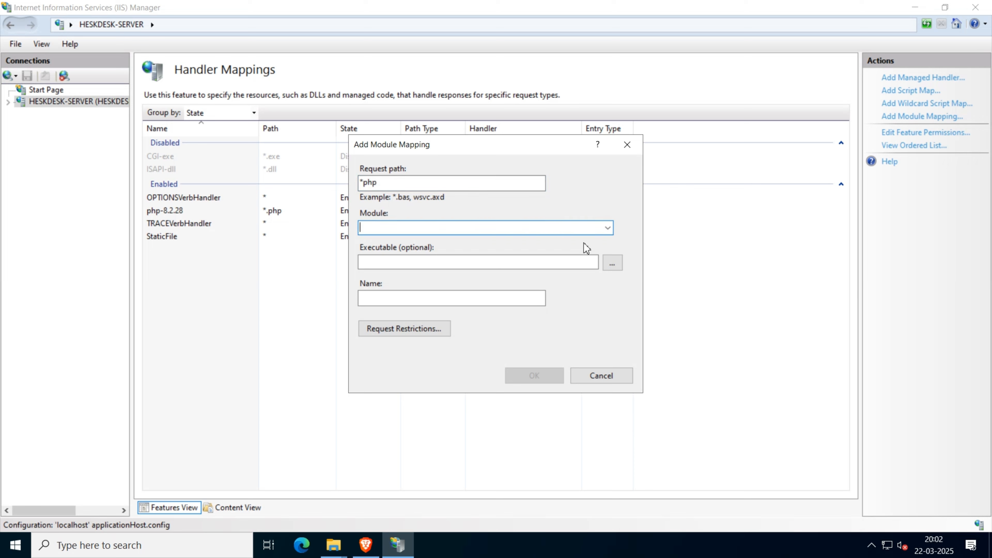
{"action": "left_click", "coordinate": [607, 228]}
{"action": "left_click", "coordinate": [393, 290]}
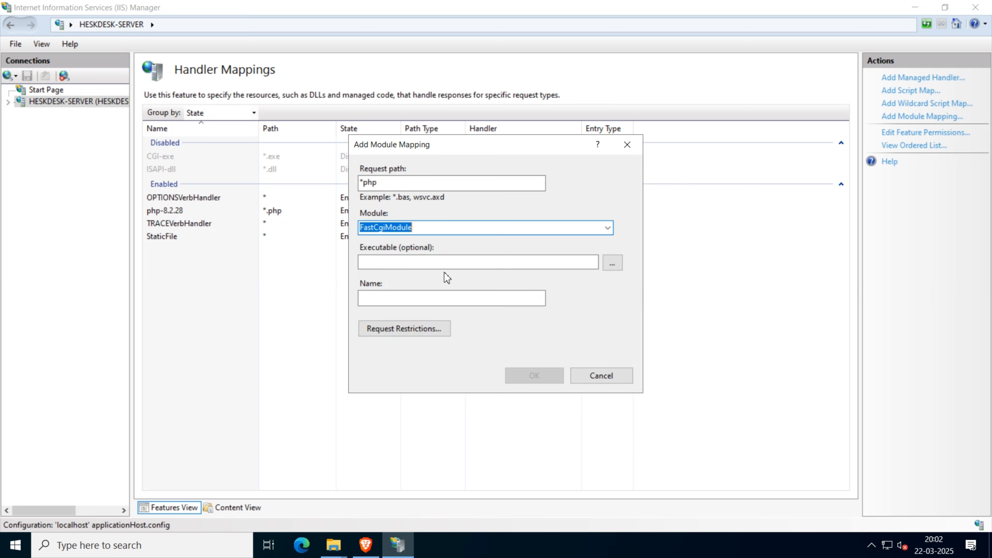
- Set C:\PHP\php-cgi.exe as the executable and name the mapping 'PHP via FastCGI'
{"action": "left_click", "coordinate": [612, 264]}
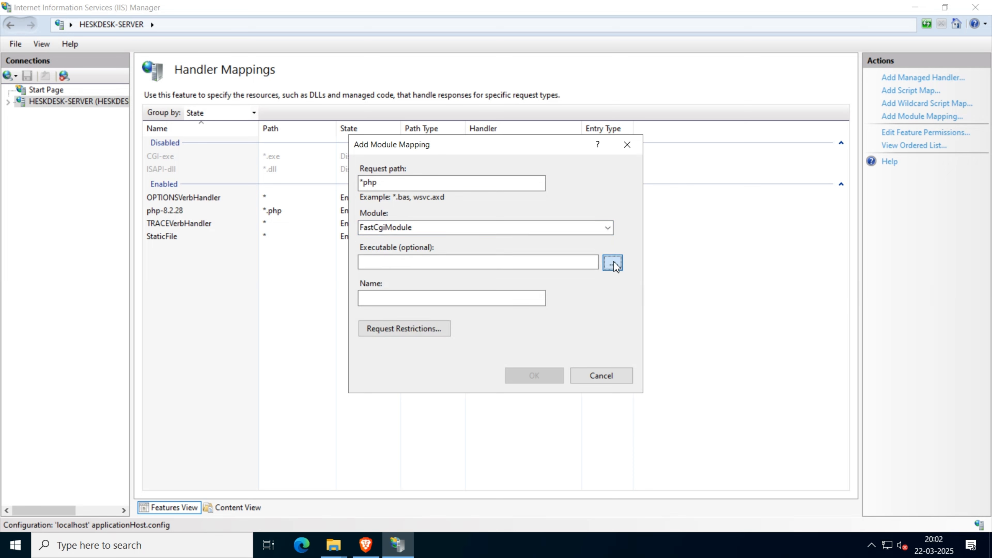
{"action": "double_click", "coordinate": [588, 172]}
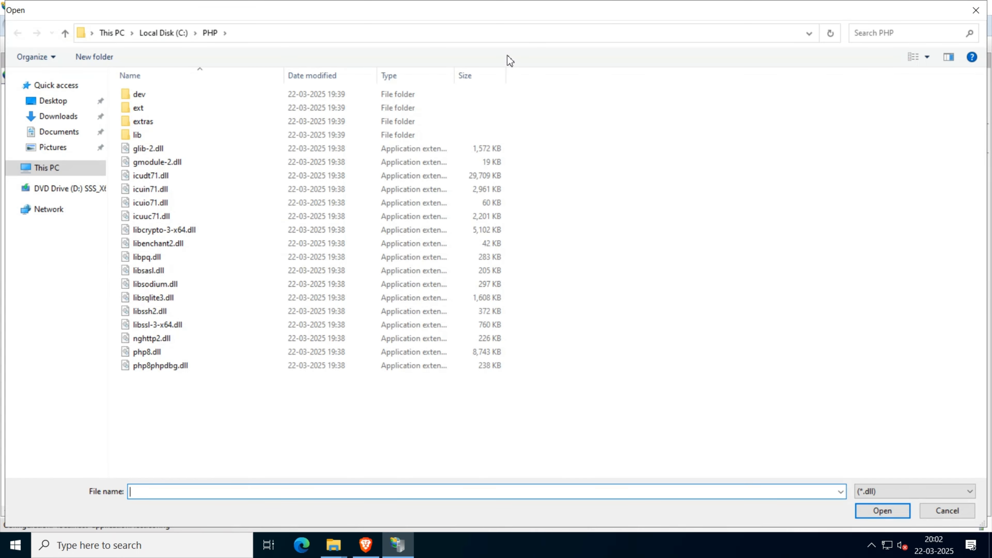
{"action": "left_click", "coordinate": [163, 33]}
{"action": "double_click", "coordinate": [140, 122]}
{"action": "left_click", "coordinate": [870, 490]}
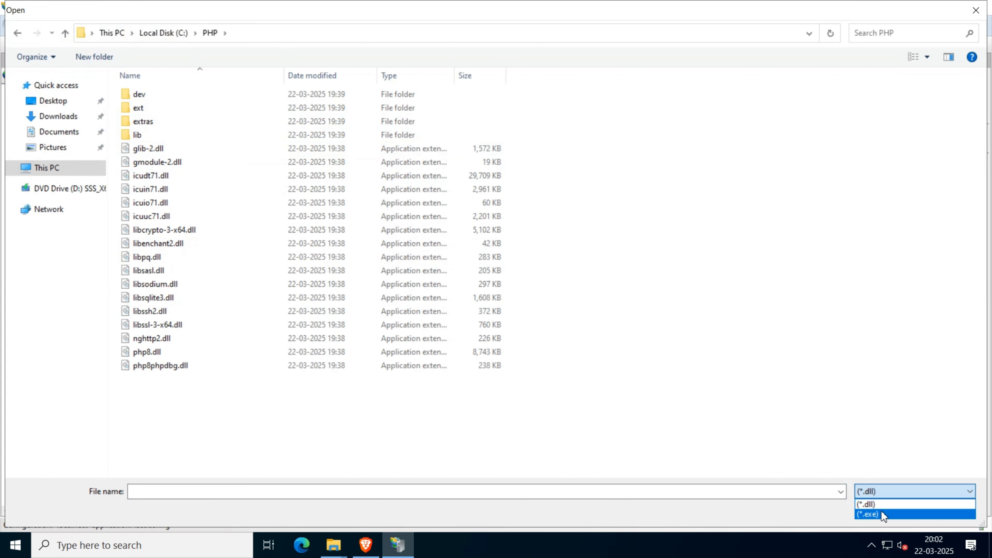
{"action": "left_click", "coordinate": [882, 515]}
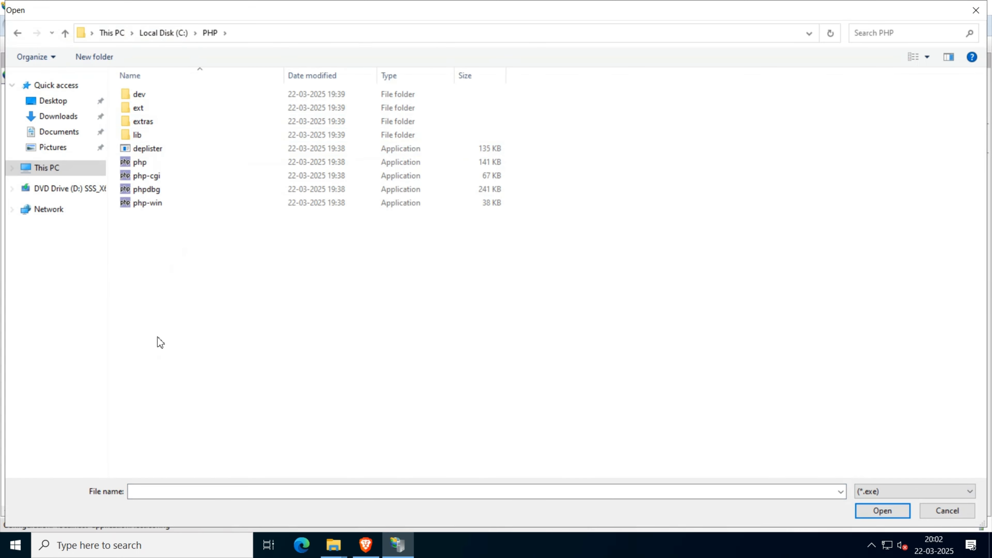
{"action": "double_click", "coordinate": [161, 177]}
{"action": "left_click", "coordinate": [471, 299]}
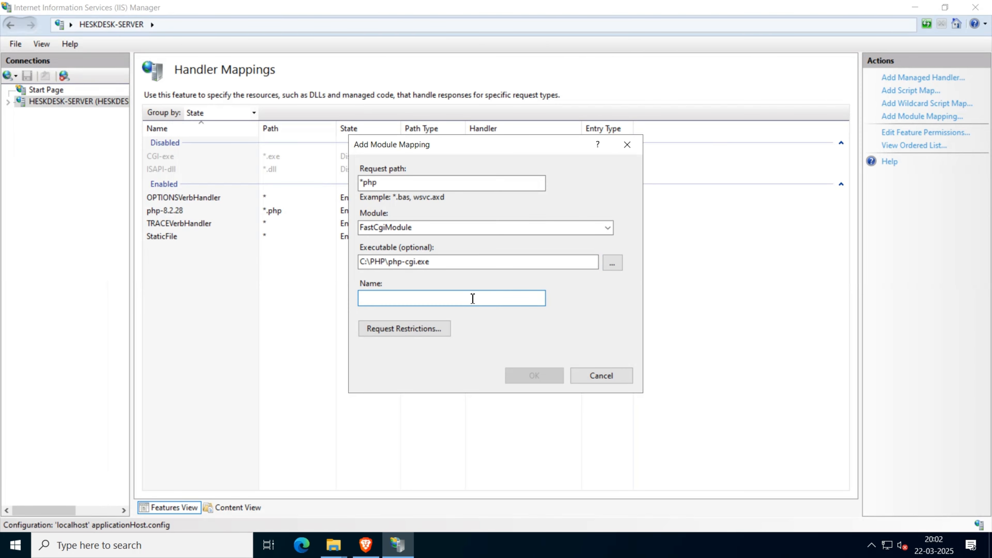
{"action": "type", "text": "PHP"}
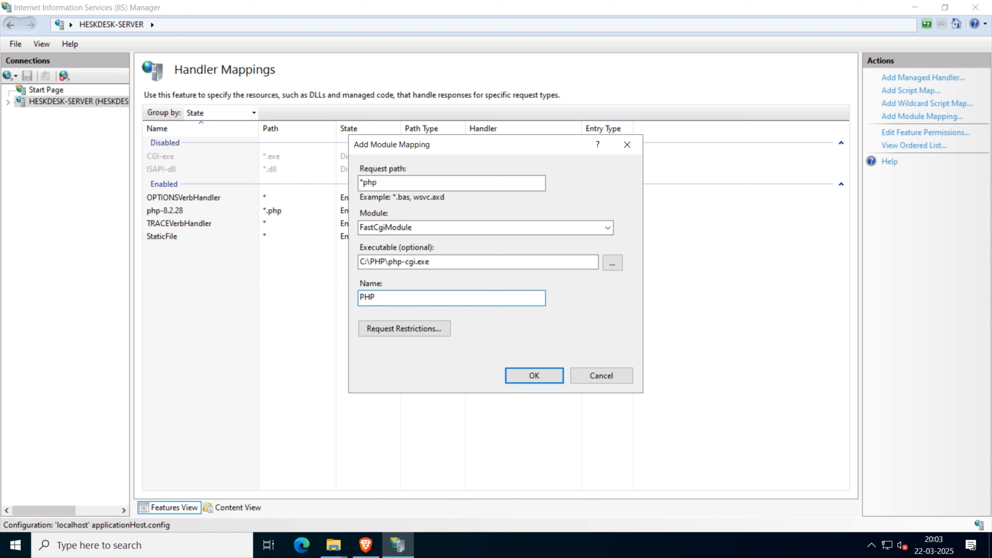
{"action": "type", "text": " via FastCGI"}
- Keep default request restrictions, save the mapping, and create its FastCGI application
{"action": "left_click", "coordinate": [404, 328]}
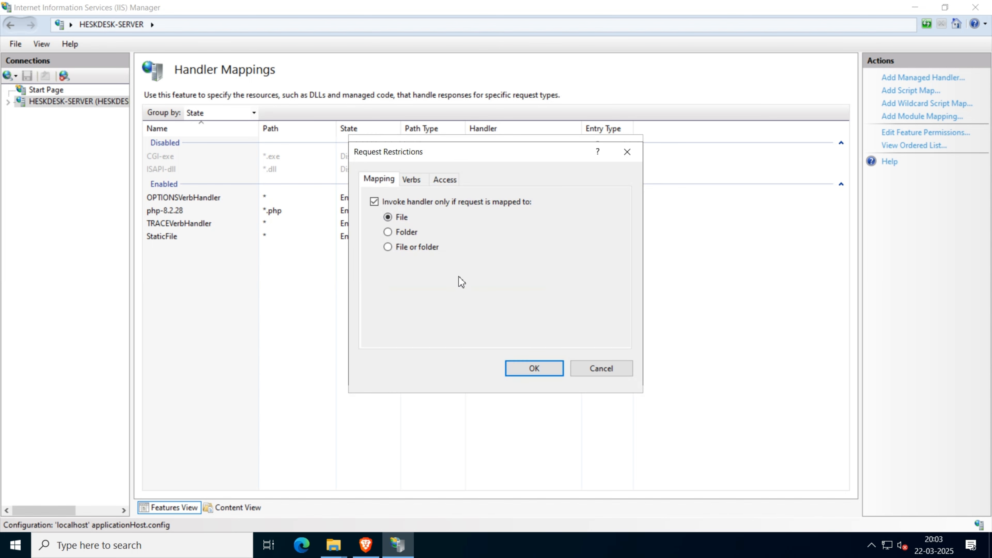
{"action": "left_click", "coordinate": [535, 371]}
{"action": "left_click", "coordinate": [536, 377]}
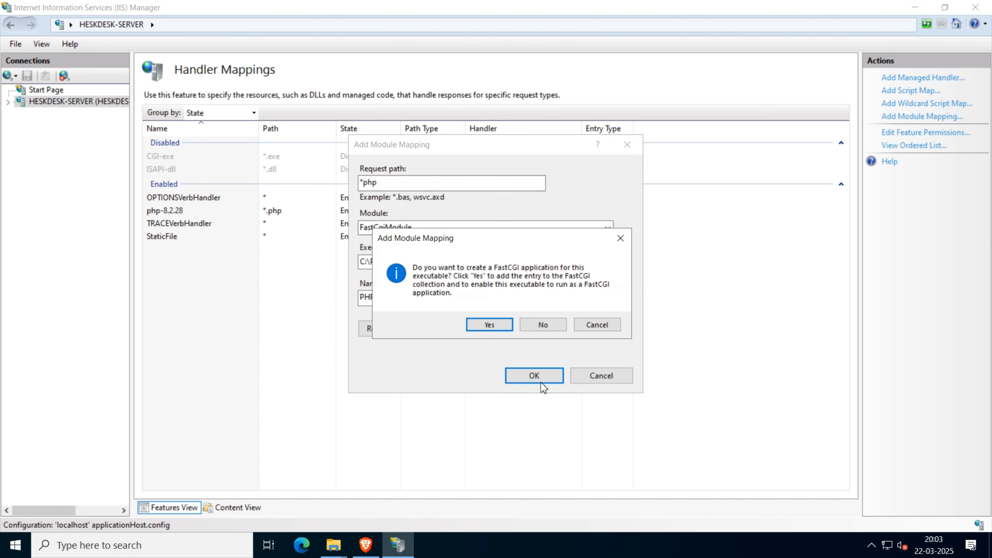
{"action": "left_click", "coordinate": [488, 325]}
{"action": "left_click", "coordinate": [77, 103]}
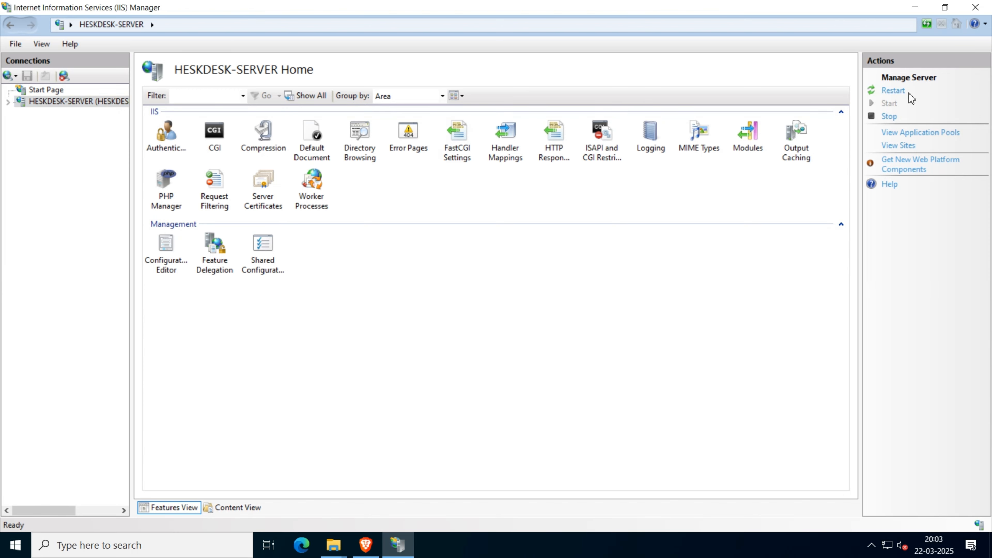
- Minimize IIS Manager and launch Brave in a maximized window
{"action": "left_click", "coordinate": [916, 8]}
{"action": "double_click", "coordinate": [24, 83]}
{"action": "double_click", "coordinate": [432, 17]}
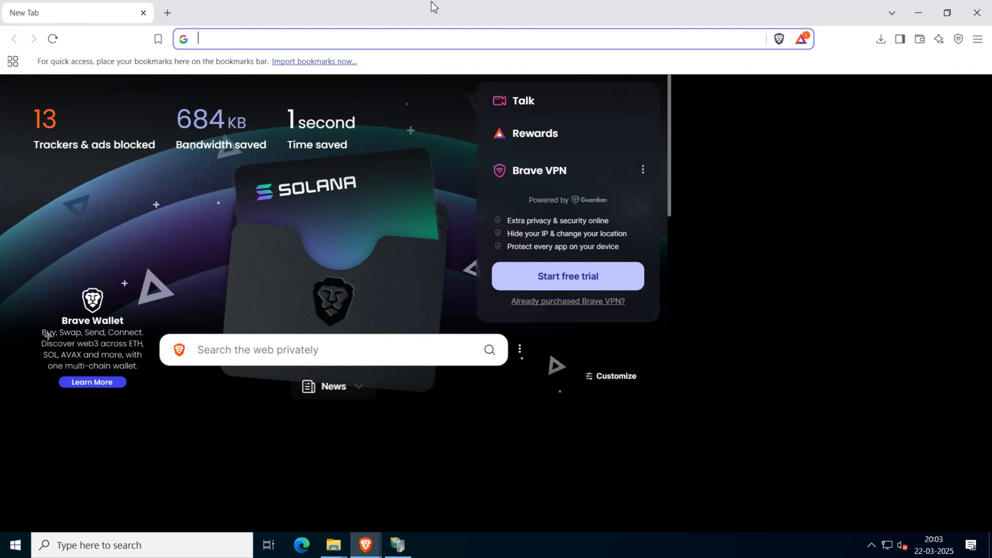
- Search 'mariadb' and download the 11.7.2 Windows x86_64 MSI, mariadb-11.7.2-winx64.msi
{"action": "type", "text": "mariadb"}
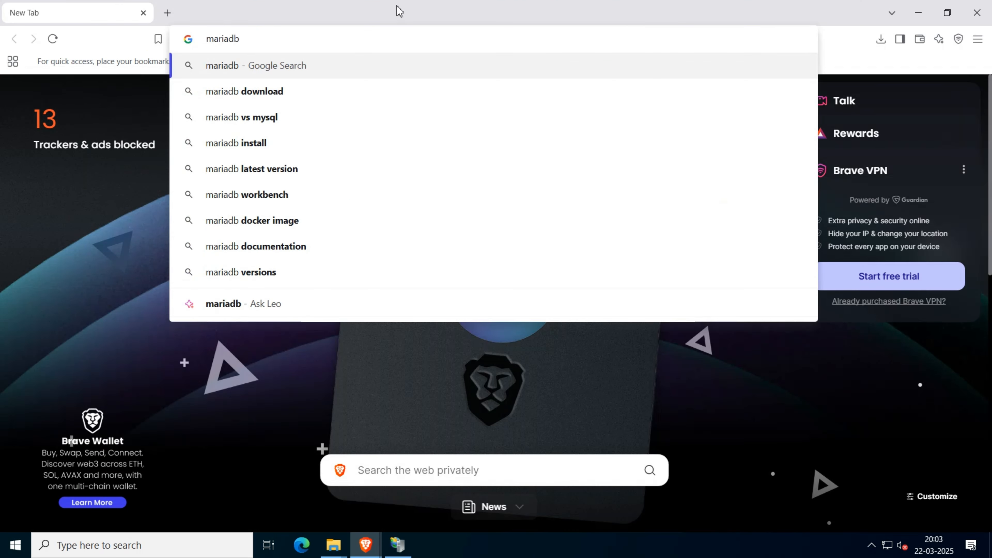
{"action": "key", "text": "Return"}
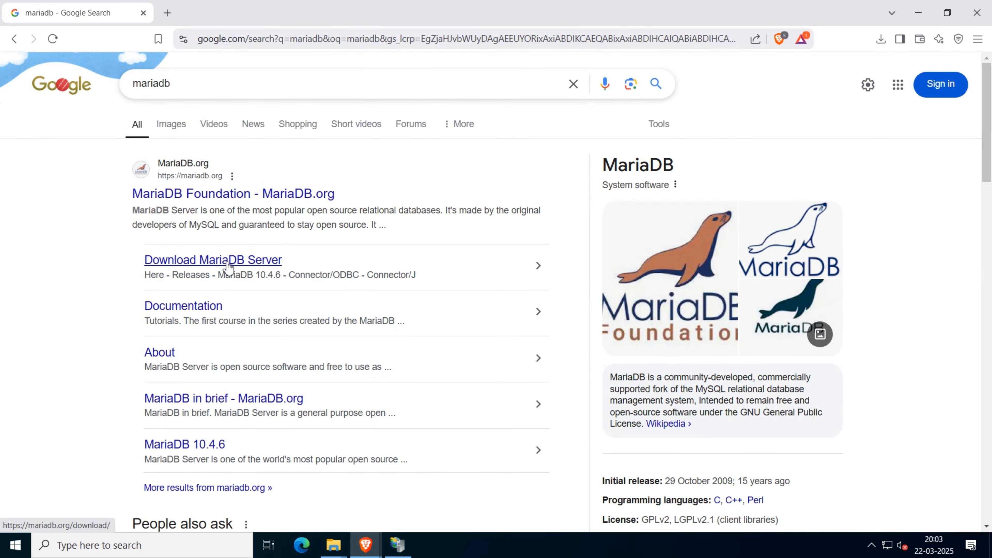
{"action": "left_click", "coordinate": [228, 265]}
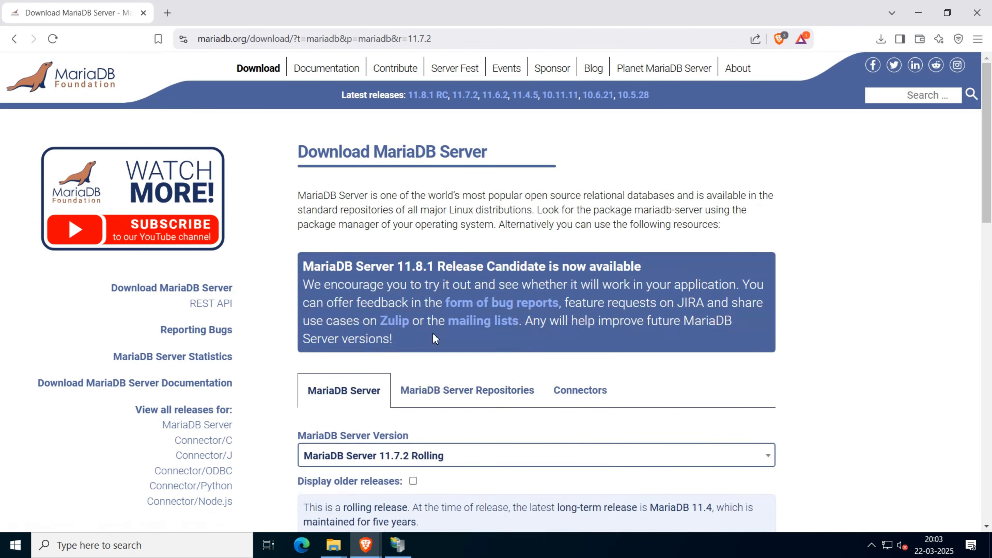
{"action": "left_click", "coordinate": [488, 461]}
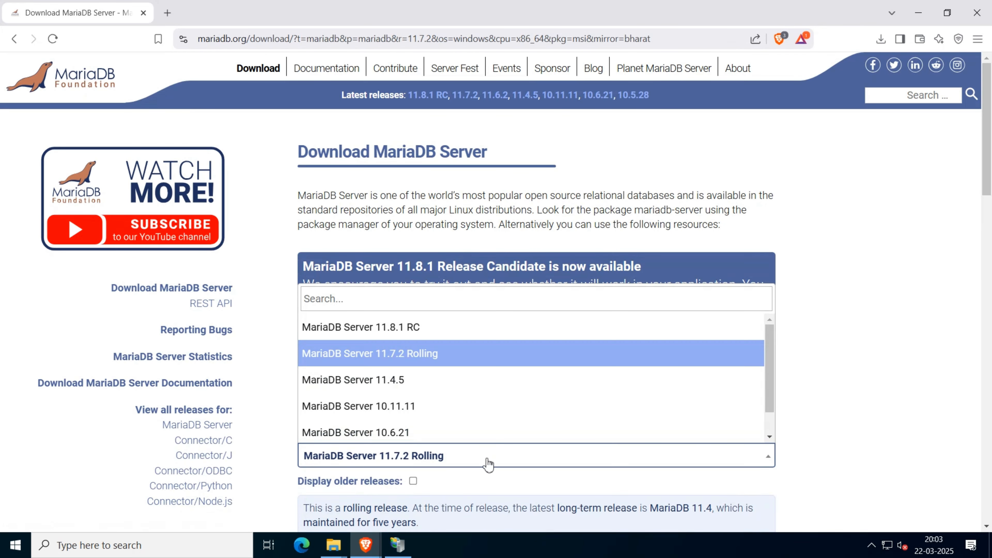
{"action": "left_click", "coordinate": [430, 356]}
{"action": "scroll", "coordinate": [458, 348], "scroll_direction": "down", "scroll_amount": 5}
{"action": "left_click", "coordinate": [354, 460]}
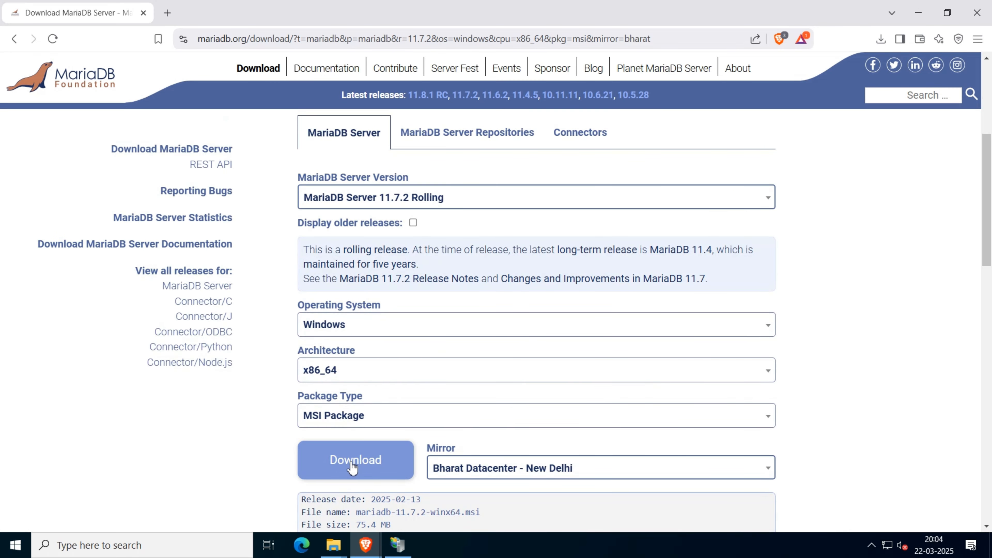
{"action": "left_click", "coordinate": [377, 290]}
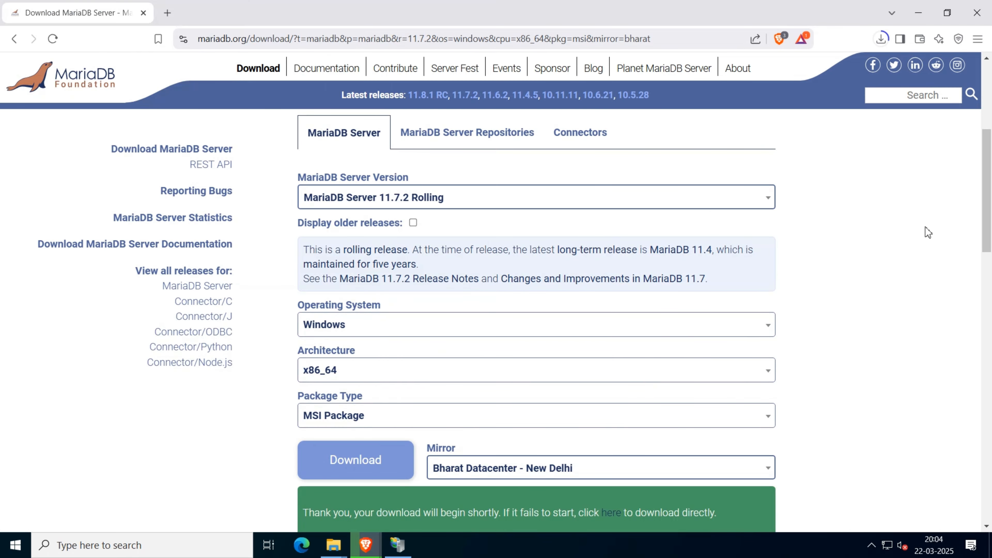
{"action": "left_click", "coordinate": [881, 39]}
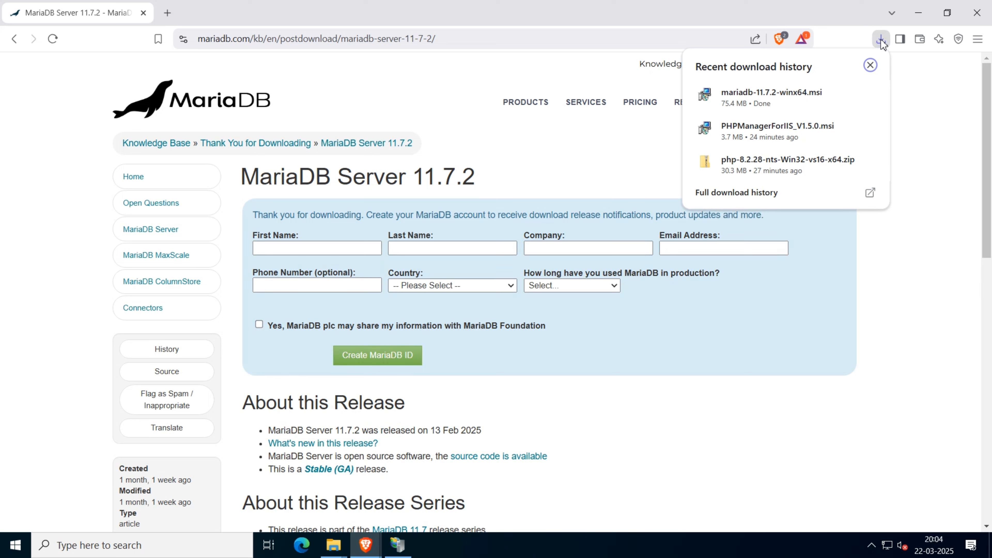
{"action": "left_click", "coordinate": [845, 96]}
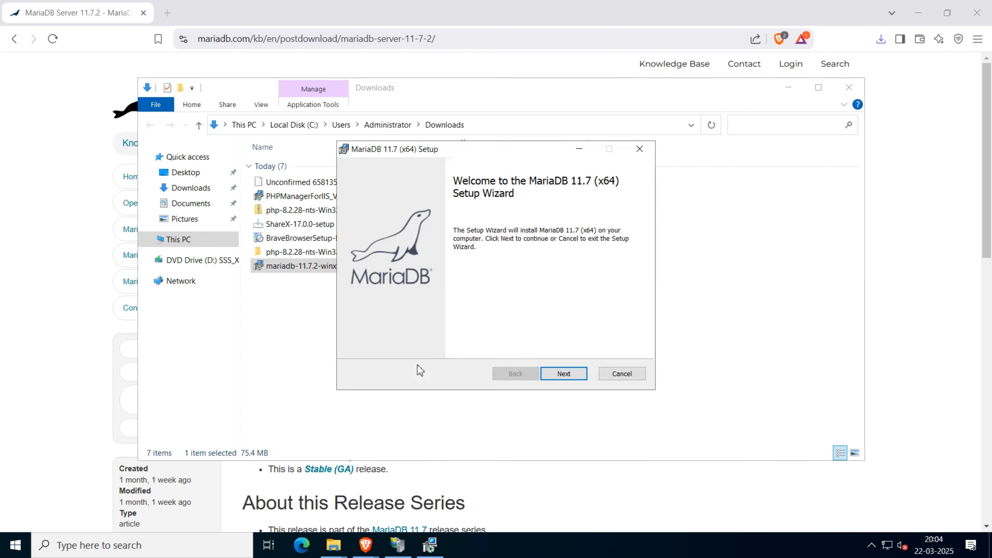
- Install MariaDB 11.7 with a root password and the default service on port 3306
{"action": "left_click", "coordinate": [564, 374]}
{"action": "left_click", "coordinate": [369, 347]}
{"action": "left_click", "coordinate": [564, 373]}
{"action": "left_click", "coordinate": [563, 373]}
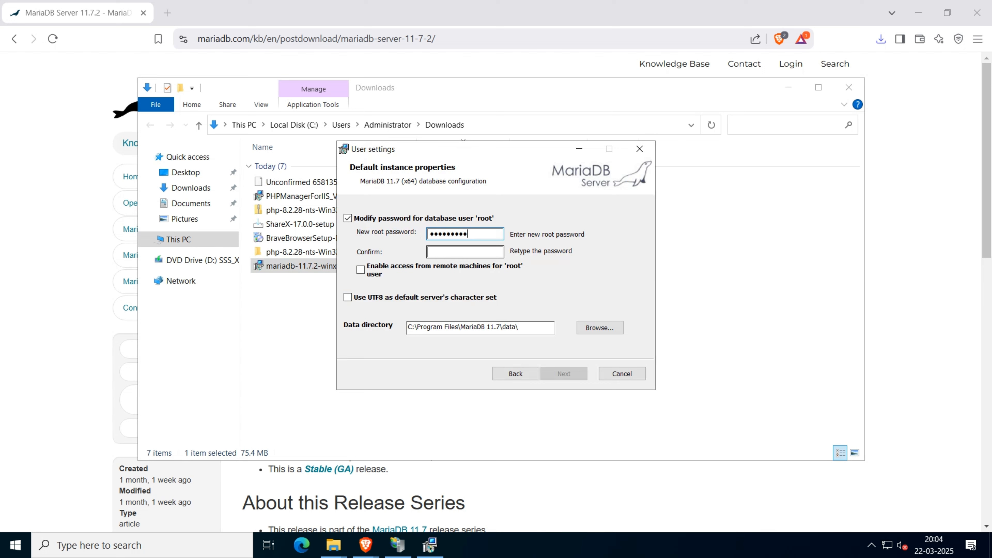
{"action": "key", "text": "Tab"}
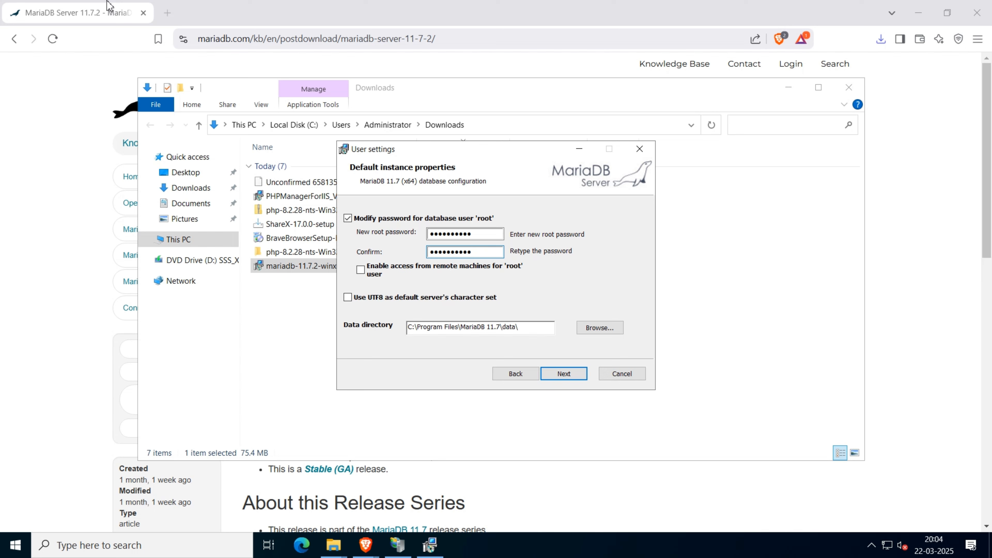
{"action": "left_click", "coordinate": [577, 371]}
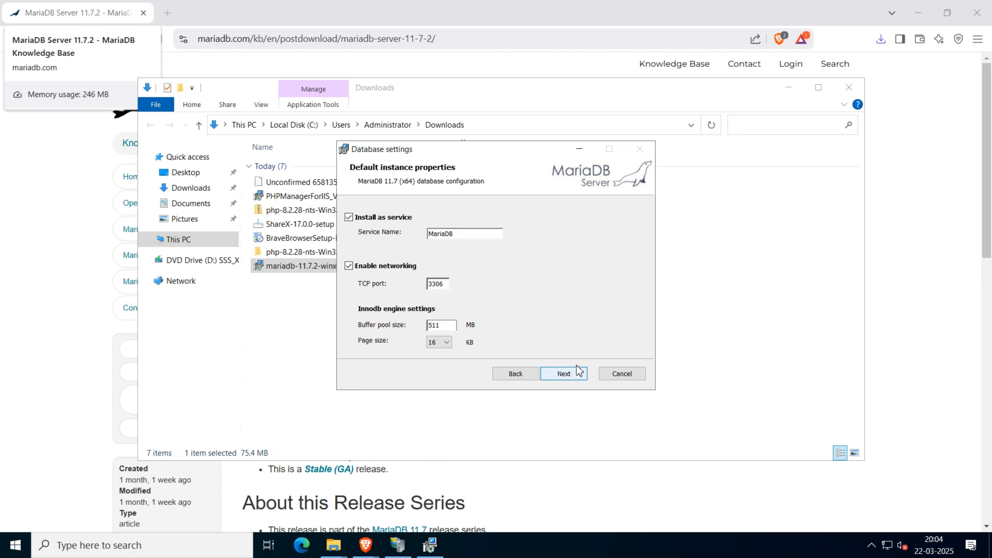
{"action": "left_click", "coordinate": [567, 375]}
{"action": "left_click", "coordinate": [570, 375]}
- Clear the desktop, refresh it, and close the finished MariaDB installer
{"action": "left_click", "coordinate": [820, 241]}
{"action": "left_click", "coordinate": [788, 88]}
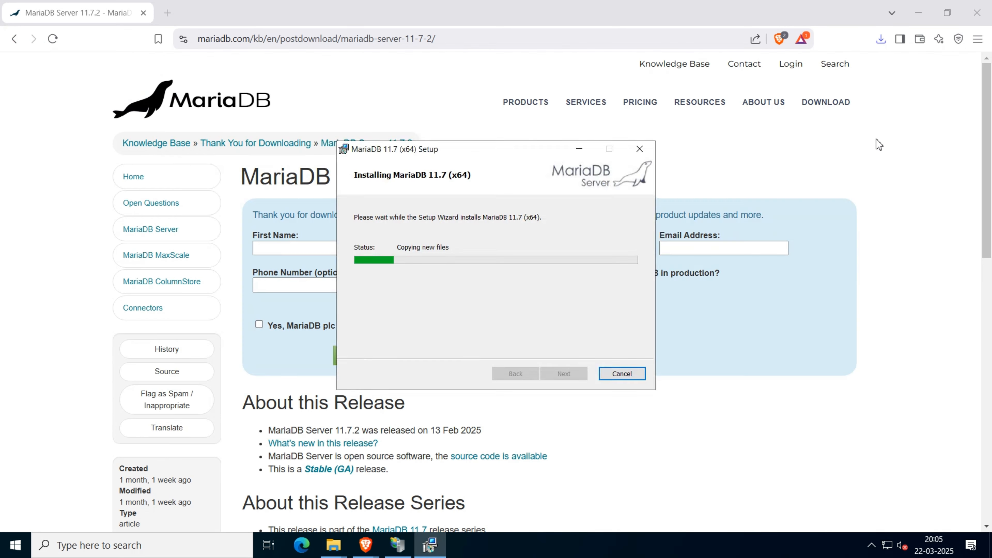
{"action": "left_click", "coordinate": [918, 14]}
{"action": "right_click", "coordinate": [810, 148]}
{"action": "left_click", "coordinate": [847, 189]}
{"action": "right_click", "coordinate": [800, 149]}
{"action": "left_click", "coordinate": [566, 270]}
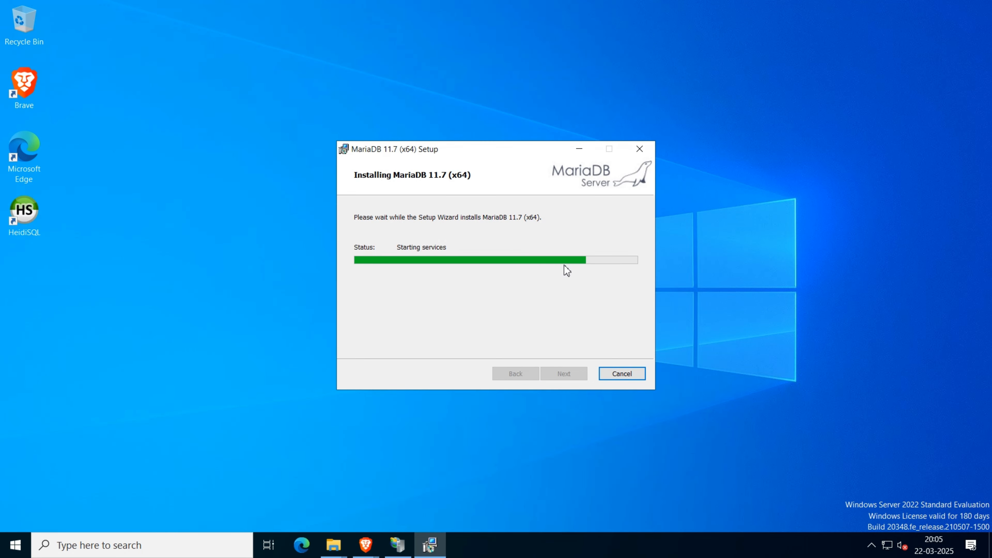
{"action": "left_click", "coordinate": [564, 374]}
{"action": "right_click", "coordinate": [376, 97]}
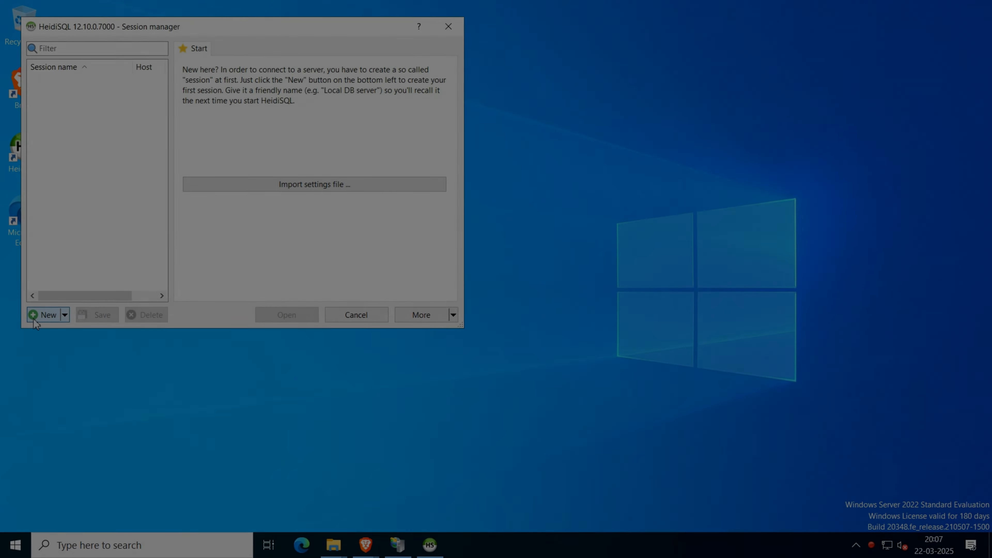
- Create a 'Hesk Database' session and connect to local MariaDB with the root password
{"action": "left_click", "coordinate": [42, 315]}
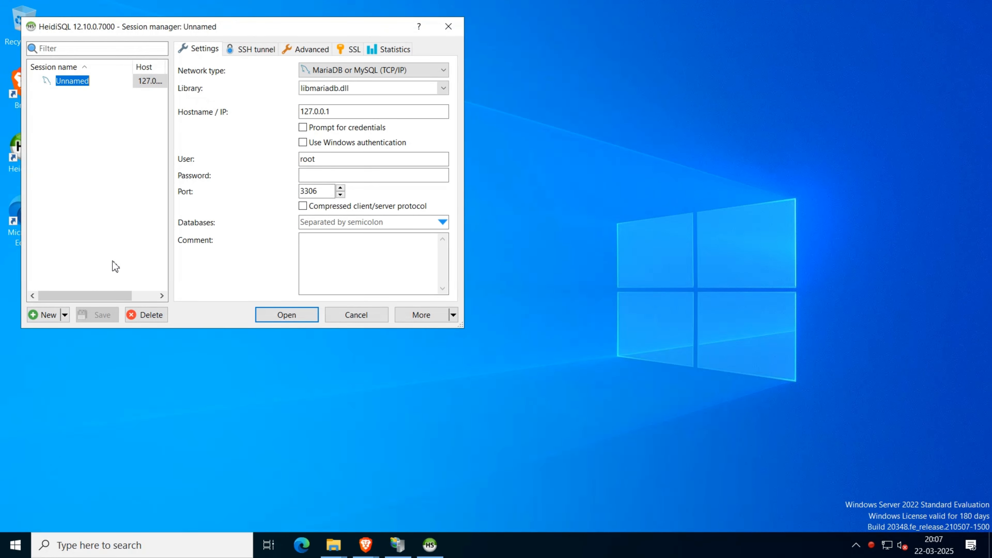
{"action": "type", "text": "Hesk Database"}
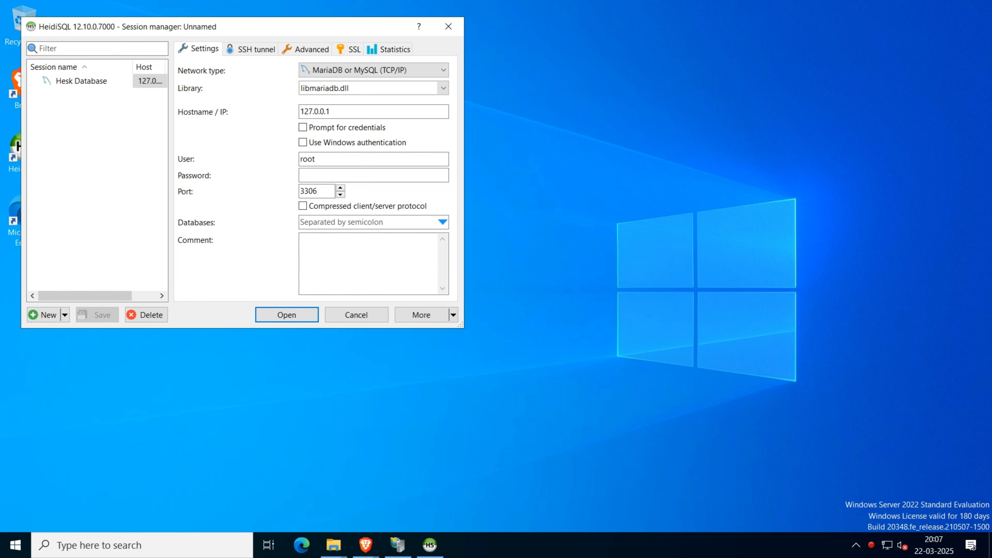
{"action": "left_click", "coordinate": [300, 177]}
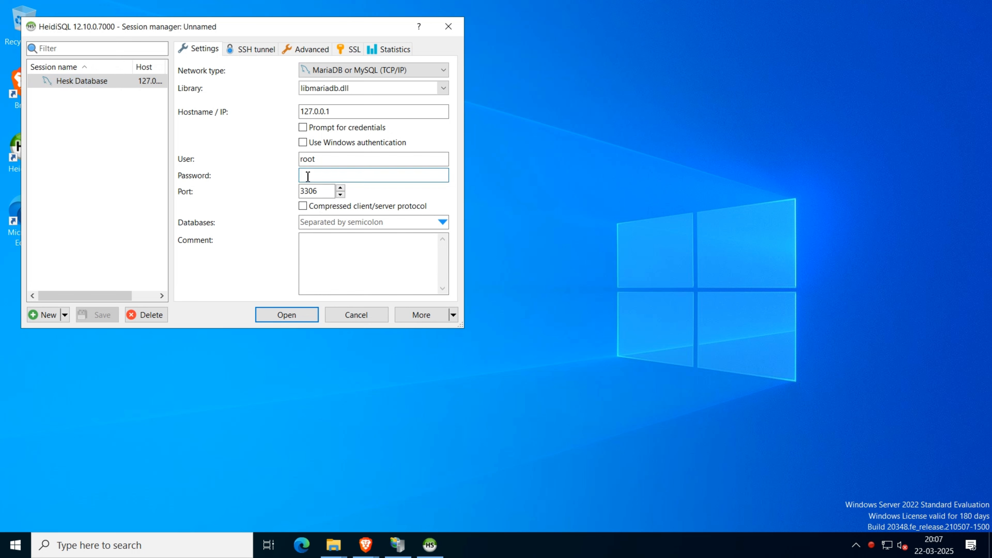
{"action": "type", "text": "p"}
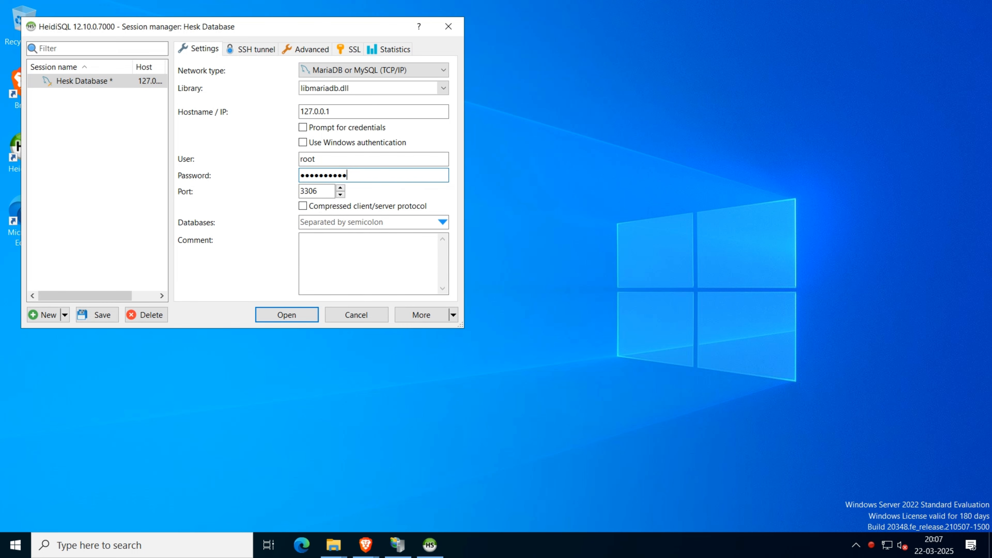
{"action": "left_click", "coordinate": [295, 317]}
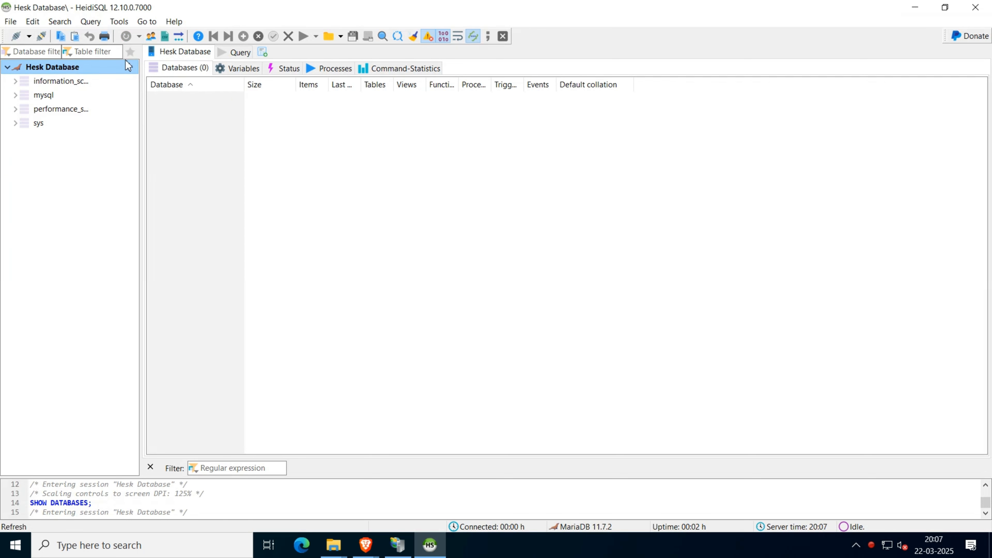
- Create the database hesk-database with utf8mb4_unicode_ci collation and select it in the tree
{"action": "right_click", "coordinate": [44, 156]}
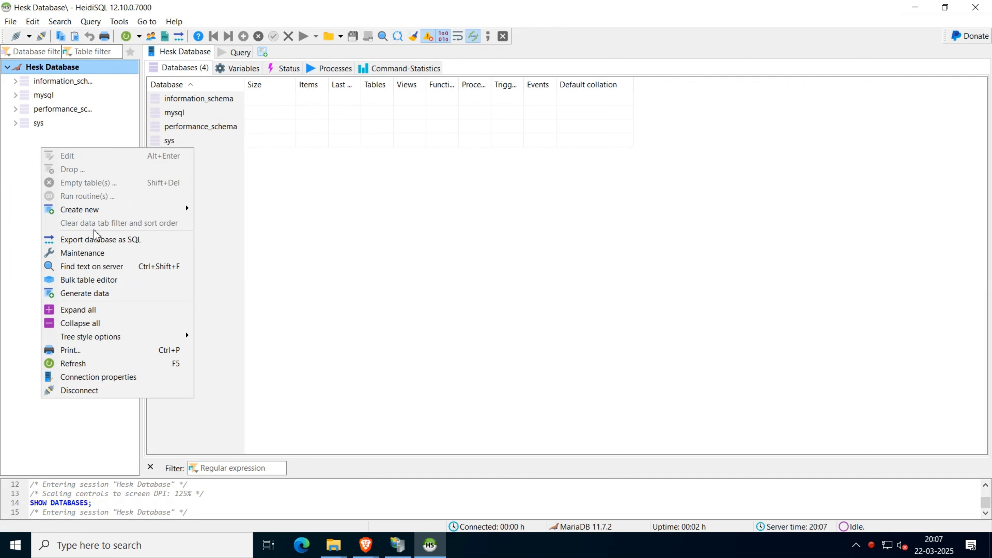
{"action": "mouse_move", "coordinate": [128, 209]}
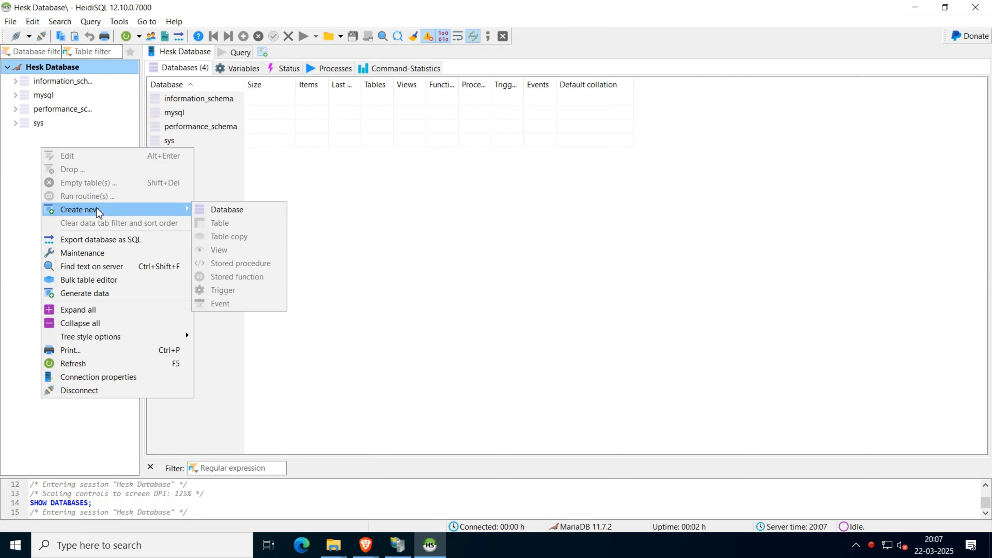
{"action": "left_click", "coordinate": [222, 209]}
{"action": "type", "text": "h"}
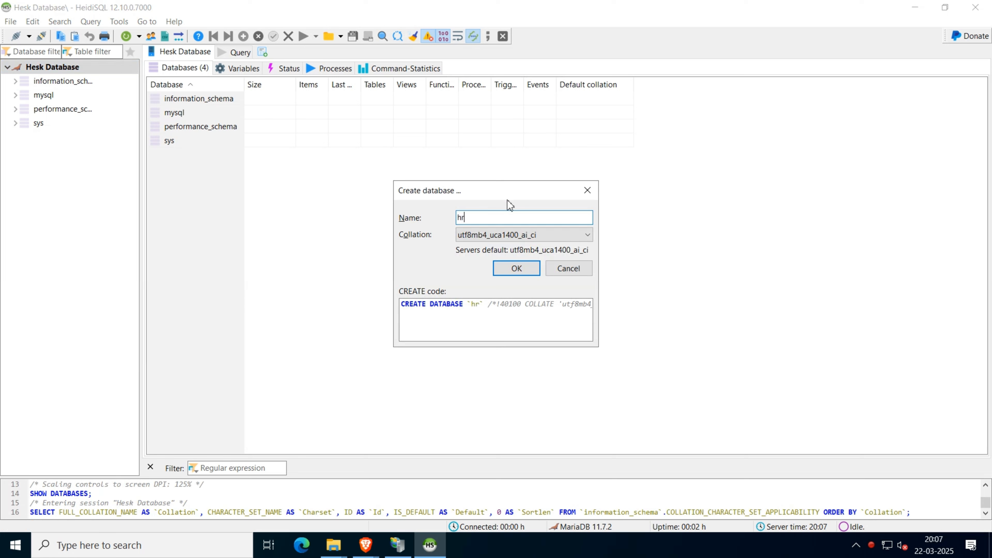
{"action": "type", "text": "eskd"}
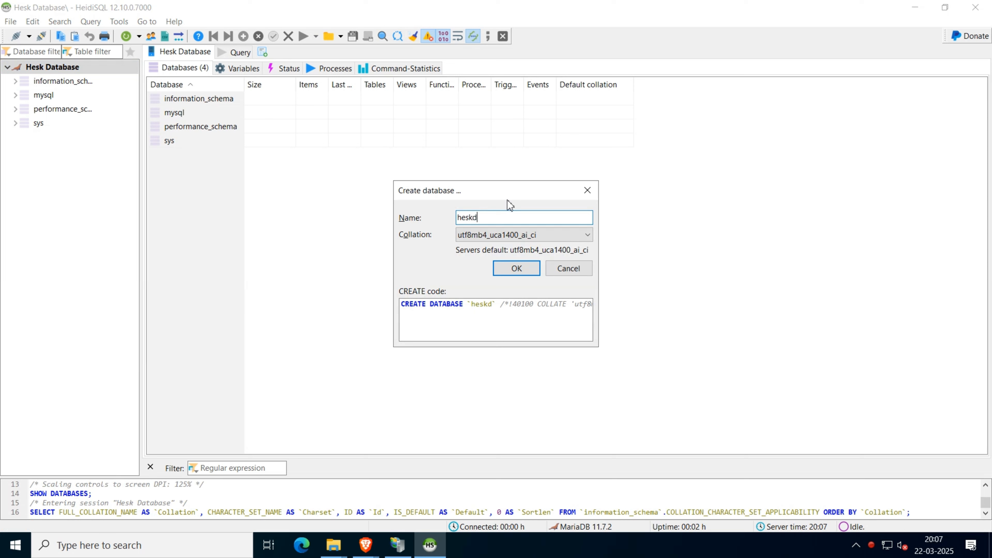
{"action": "key", "text": "BackSpace"}
{"action": "type", "text": "-data"}
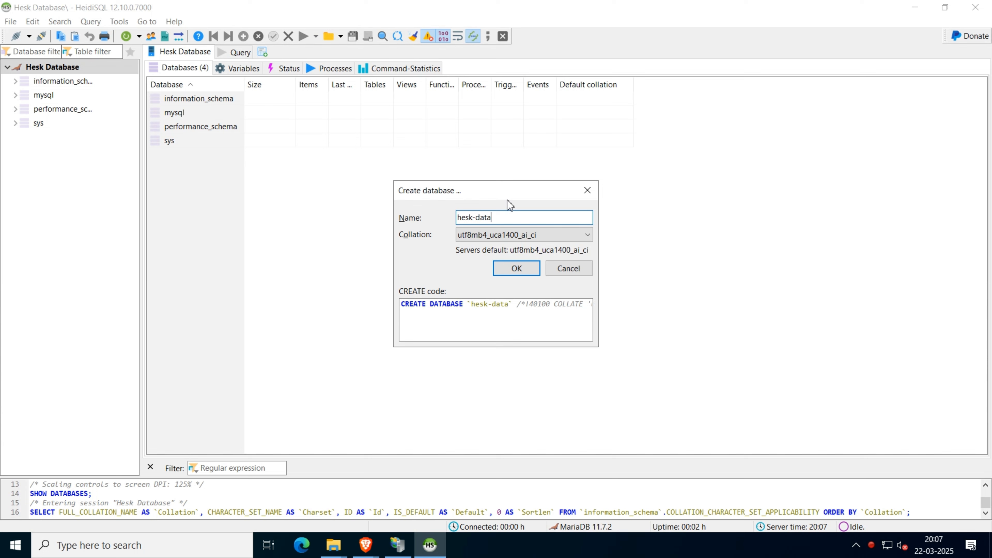
{"action": "type", "text": "base"}
{"action": "left_click", "coordinate": [559, 236]}
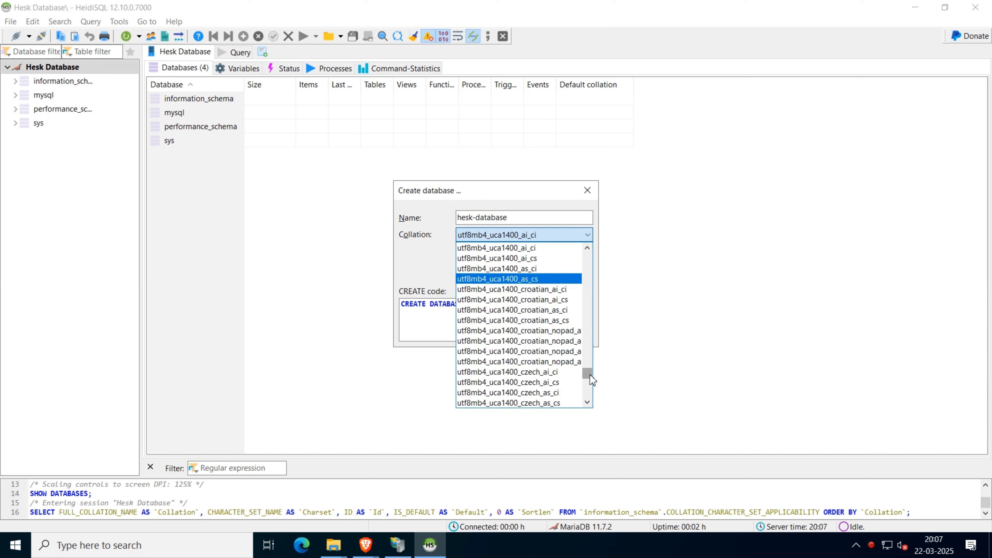
{"action": "left_click_drag", "start_coordinate": [590, 376], "coordinate": [587, 404]}
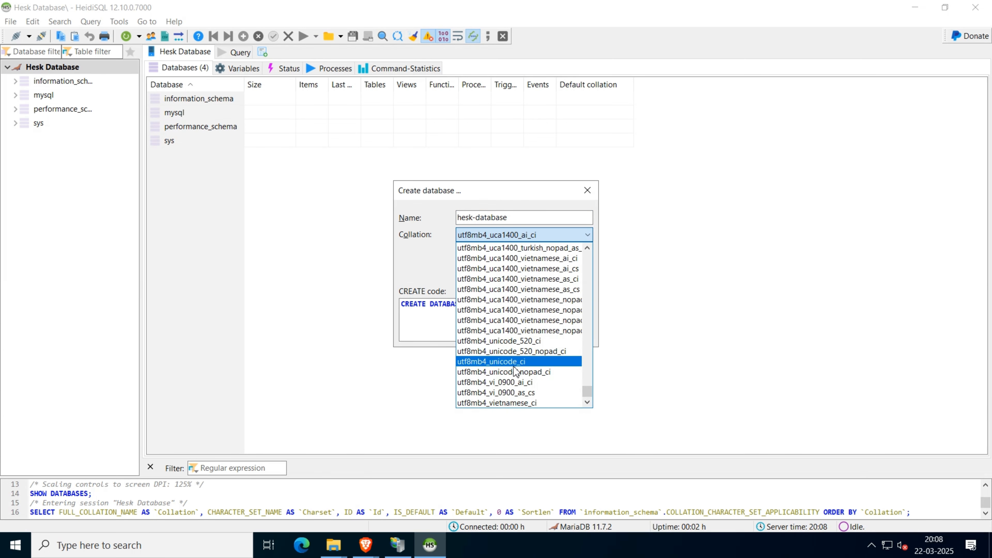
{"action": "left_click", "coordinate": [499, 368]}
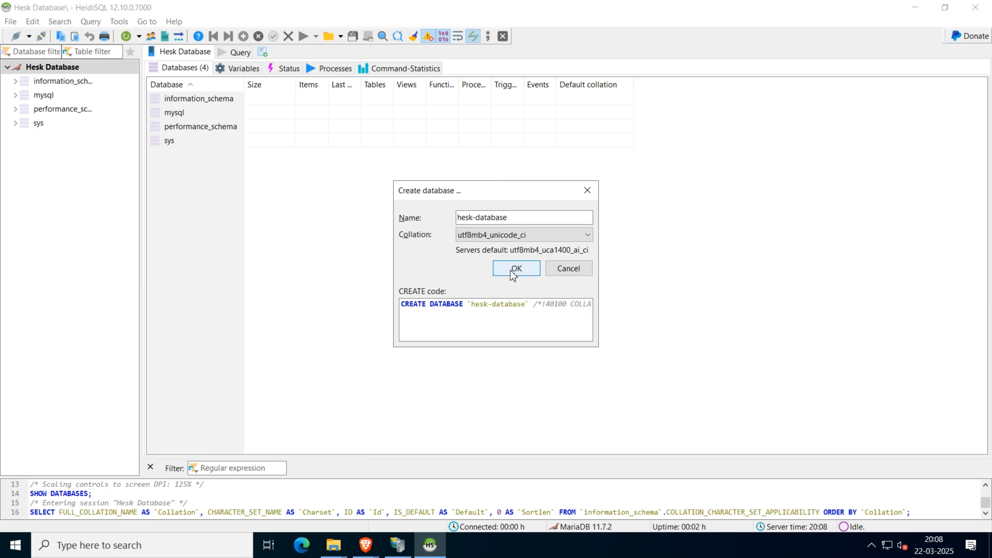
{"action": "left_click", "coordinate": [511, 270]}
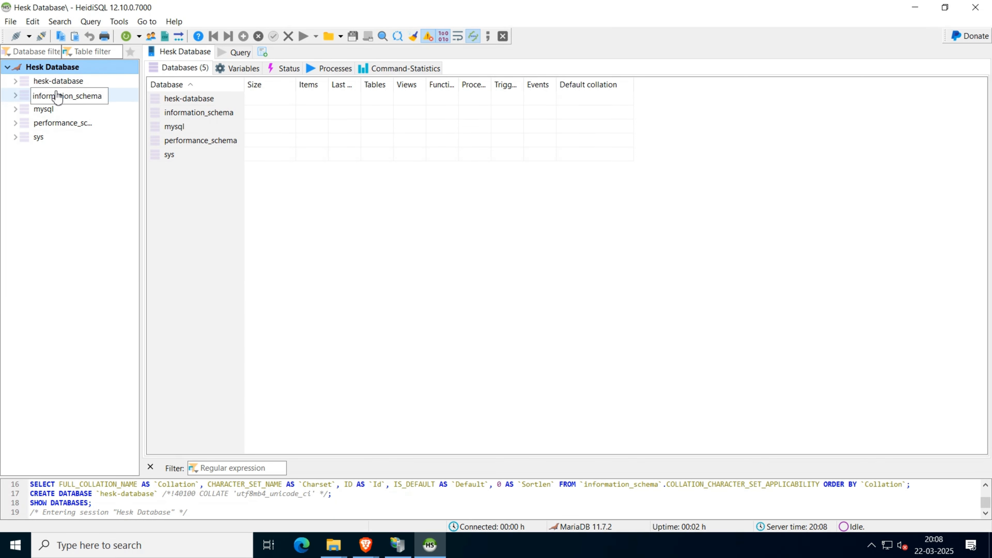
{"action": "left_click", "coordinate": [58, 82]}
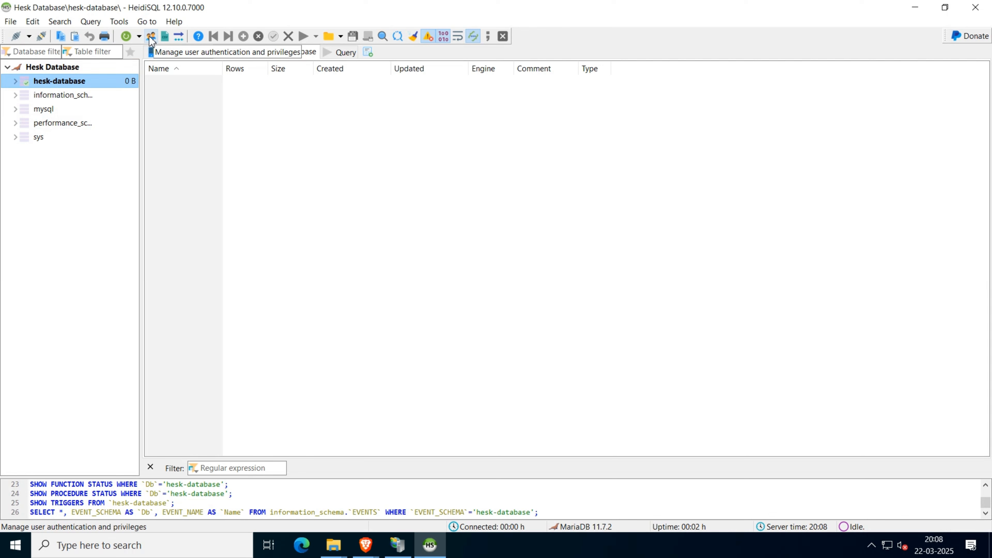
- Add a new user account heskuser@localhost with a confirmed password
{"action": "left_click", "coordinate": [154, 38]}
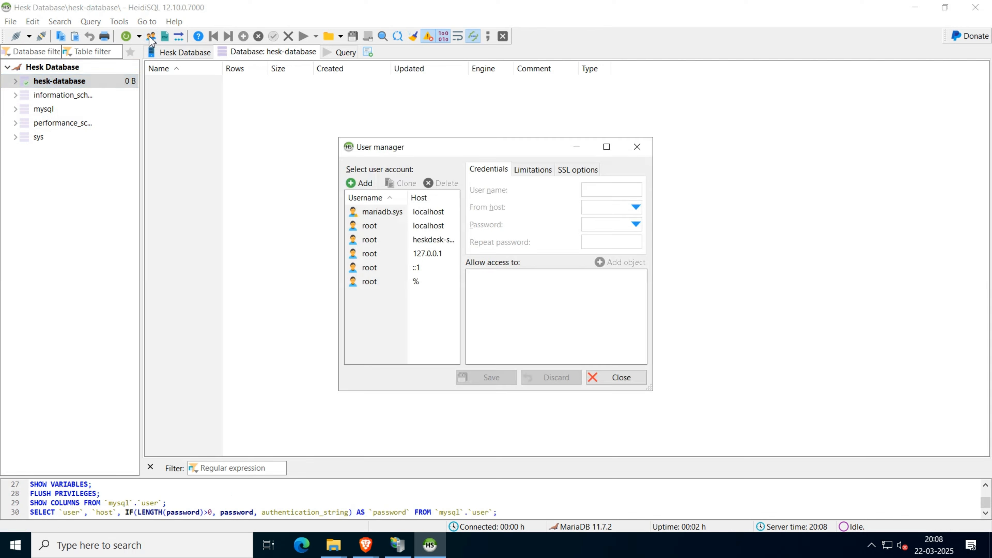
{"action": "left_click", "coordinate": [363, 182]}
{"action": "type", "text": "hr"}
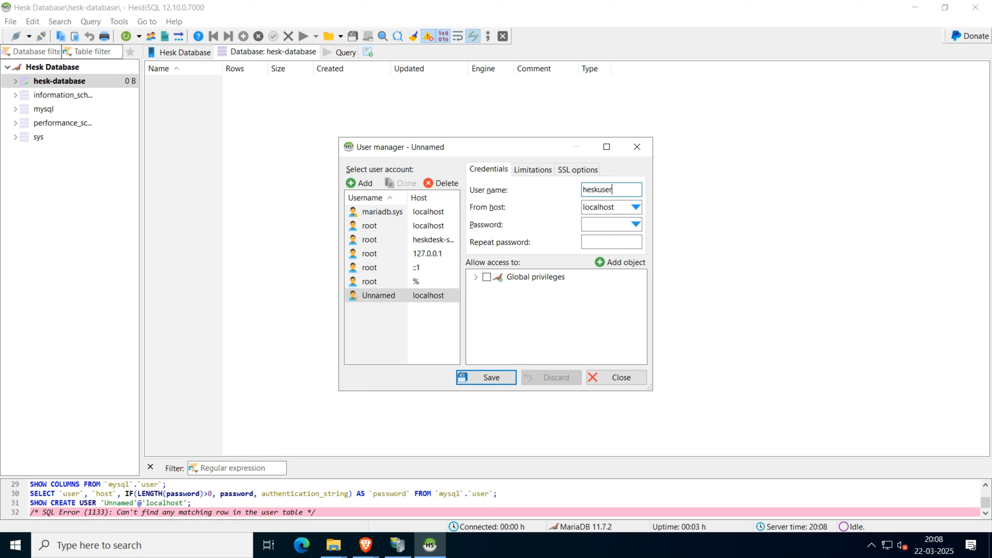
{"action": "key", "text": "Tab"}
{"action": "left_click", "coordinate": [598, 227]}
{"action": "type", "text": "p"}
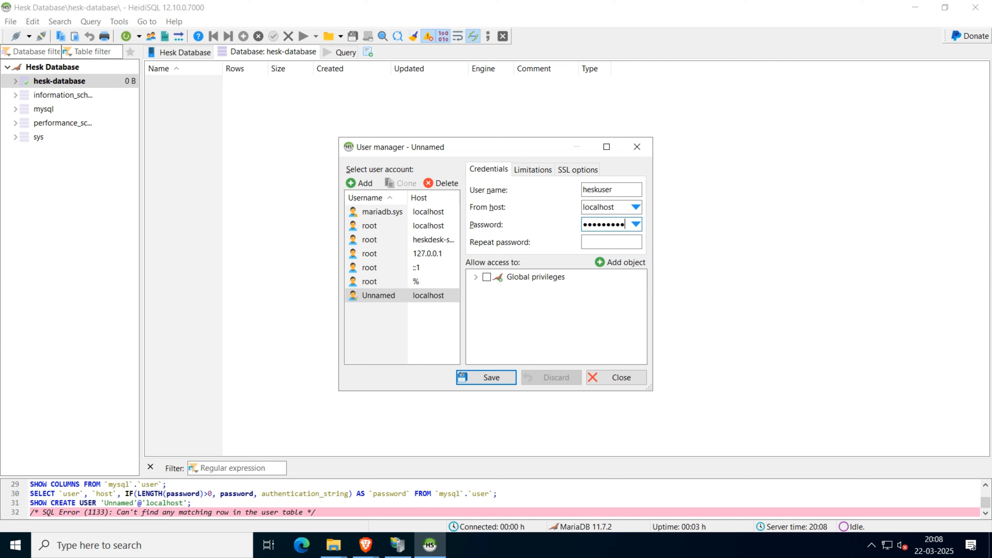
{"action": "key", "text": "Tab"}
{"action": "type", "text": "••"}
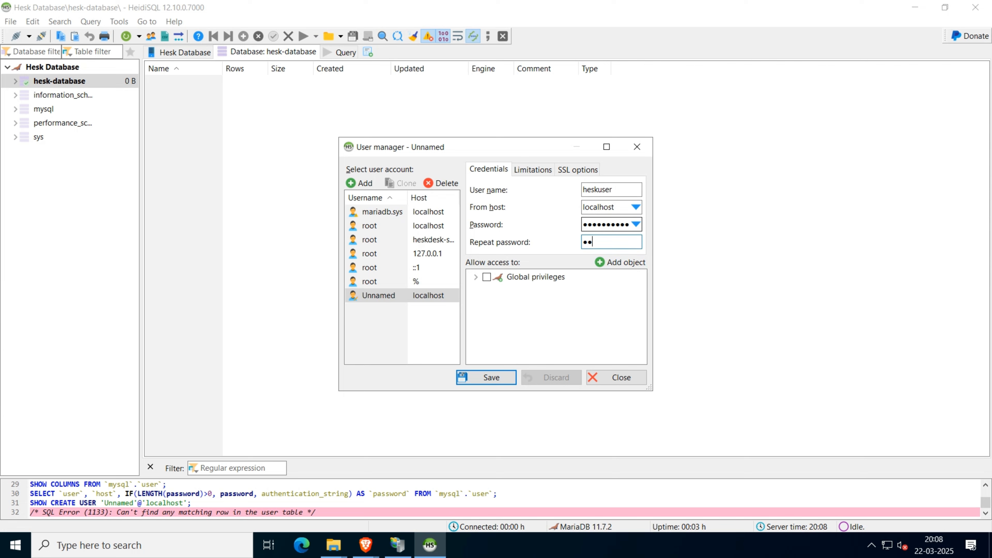
{"action": "type", "text": "••"}
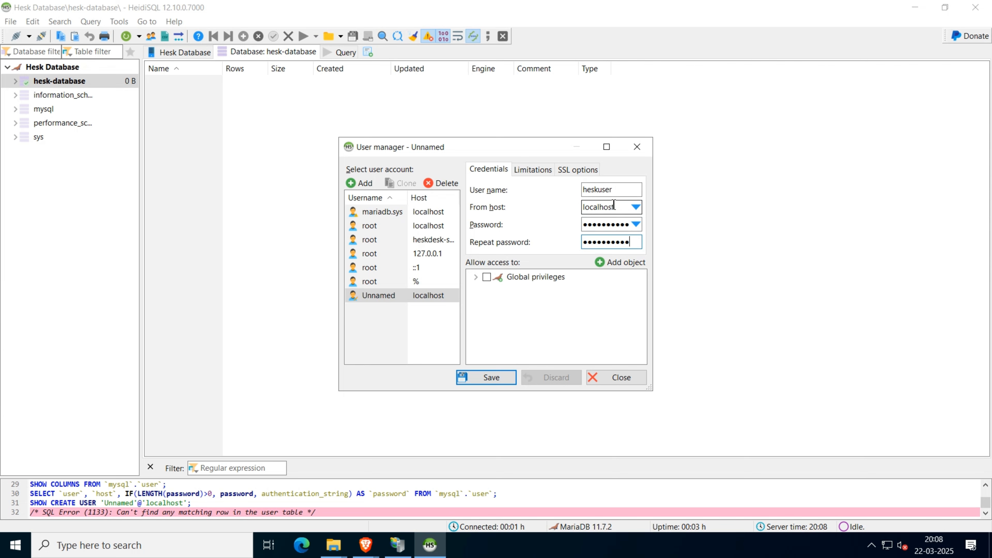
- Grant heskuser all privileges on hesk-database, save the account, and minimise HeidiSQL
{"action": "left_click", "coordinate": [612, 264]}
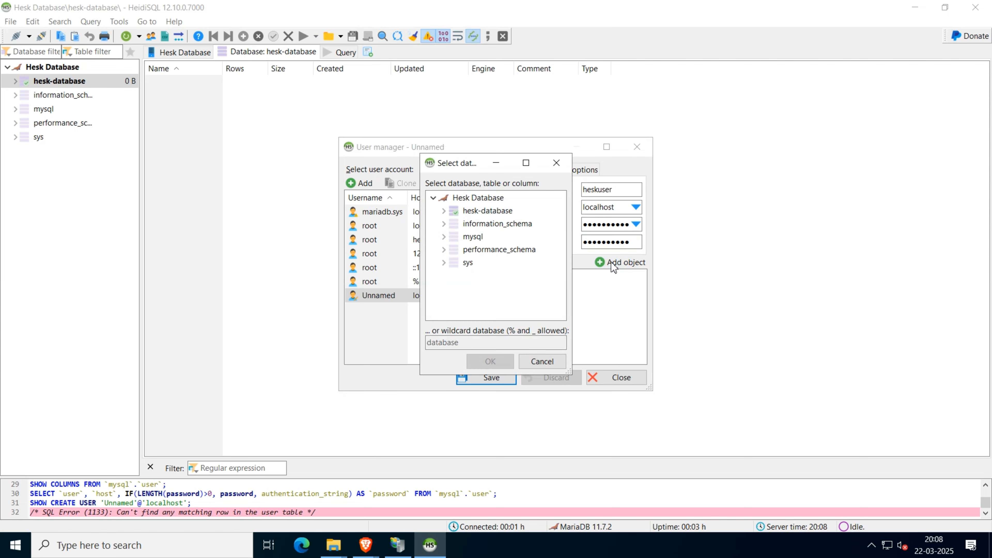
{"action": "left_click", "coordinate": [488, 211]}
{"action": "left_click", "coordinate": [495, 366]}
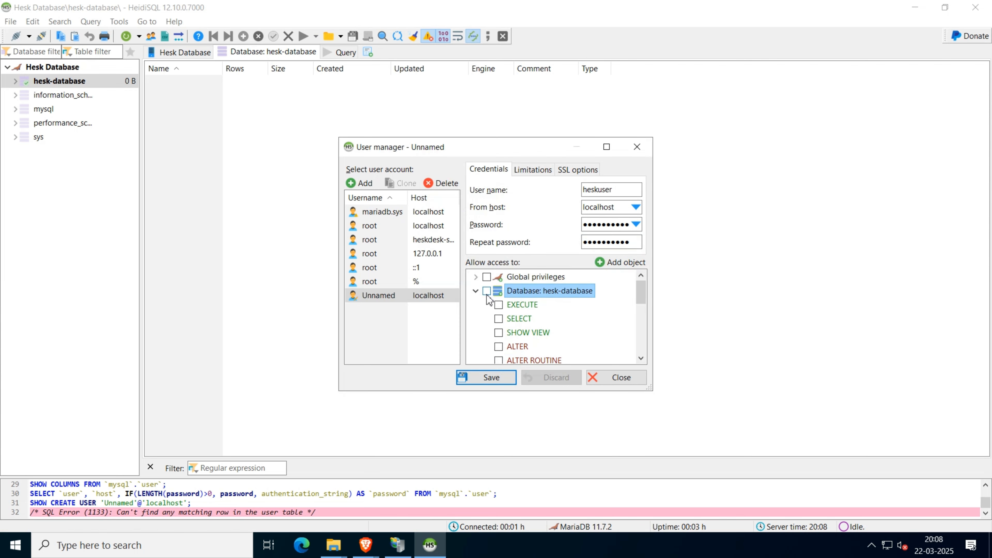
{"action": "mouse_move", "coordinate": [640, 300]}
{"action": "left_mouse_down"}
{"action": "mouse_move", "coordinate": [642, 344]}
{"action": "mouse_move", "coordinate": [642, 288]}
{"action": "left_mouse_up"}
{"action": "left_click", "coordinate": [501, 378]}
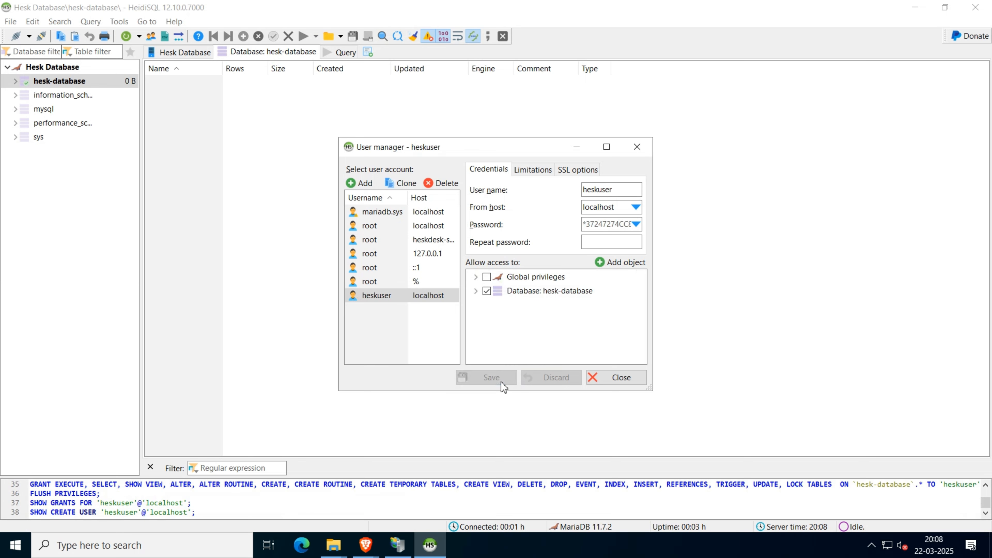
{"action": "left_click", "coordinate": [597, 378]}
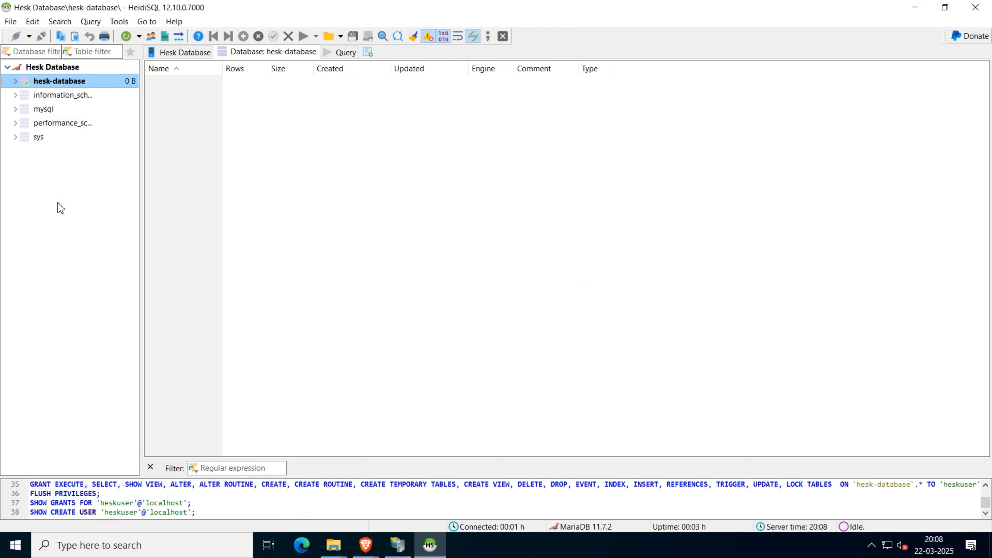
{"action": "left_click", "coordinate": [915, 16]}
- Refresh the desktop and search the web for 'hesk download' in Brave
{"action": "right_click", "coordinate": [583, 94]}
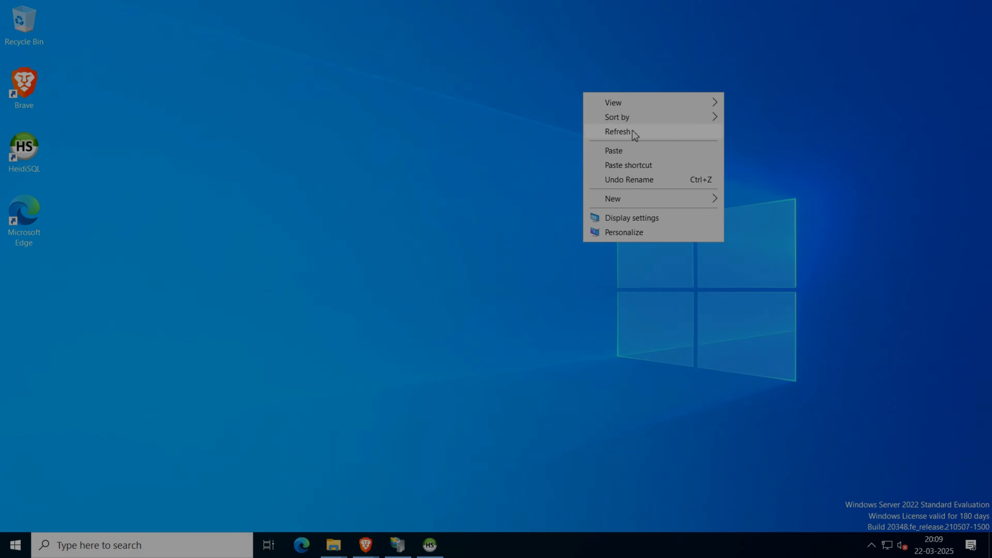
{"action": "left_click", "coordinate": [636, 131]}
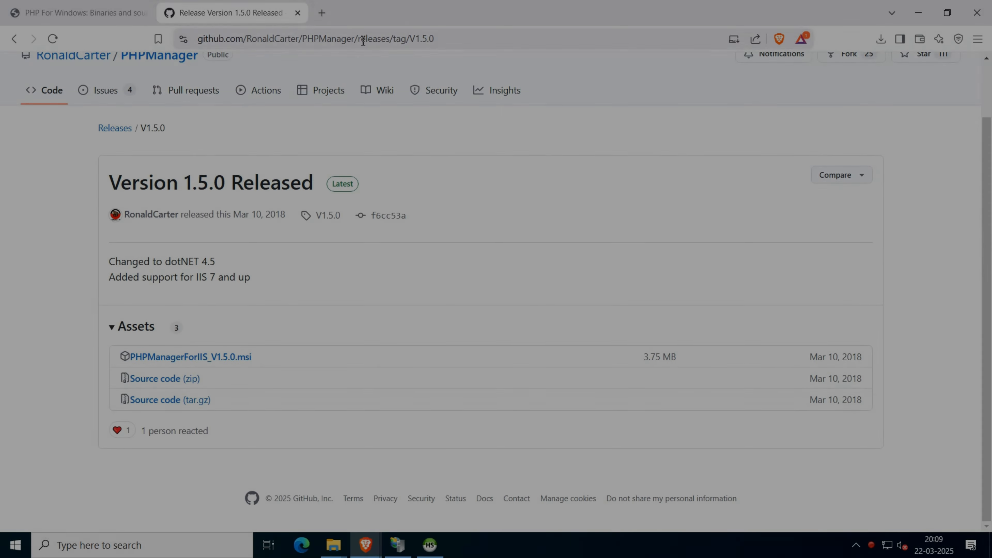
{"action": "left_click", "coordinate": [321, 14]}
{"action": "type", "text": "hrd"}
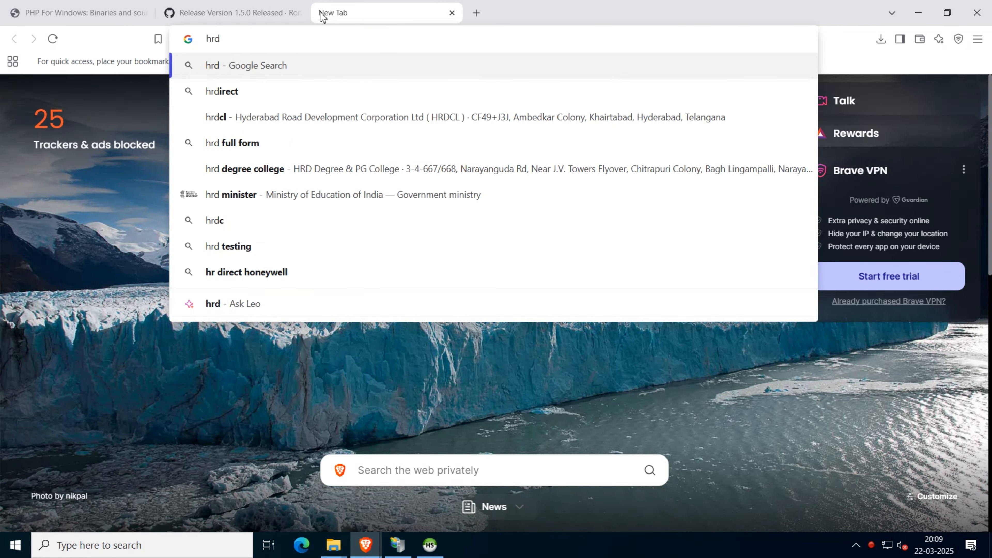
{"action": "key", "text": "BackSpace"}
{"action": "key", "text": "BackSpace"}
{"action": "type", "text": "esk dow"}
{"action": "key", "text": "BackSpace"}
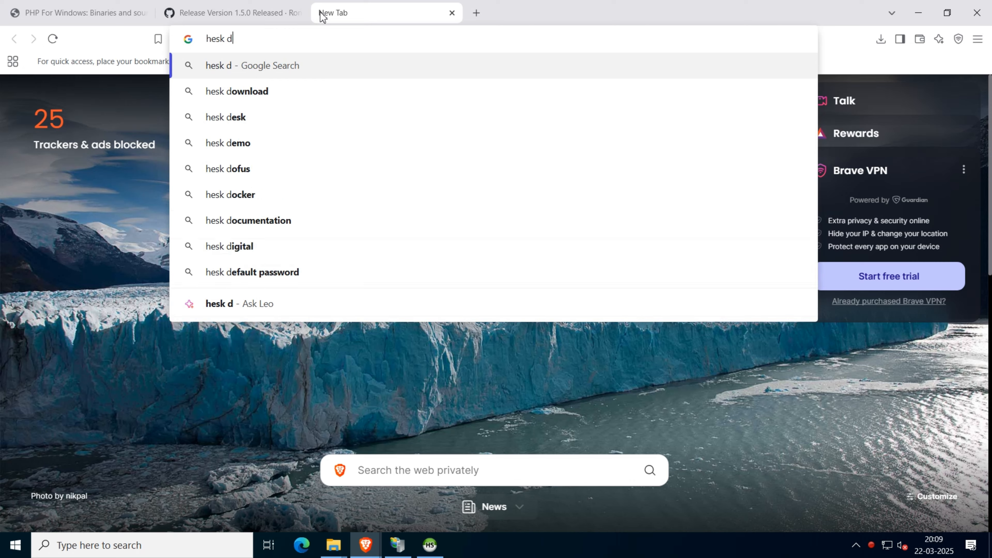
{"action": "type", "text": "own"}
{"action": "key", "text": "Return"}
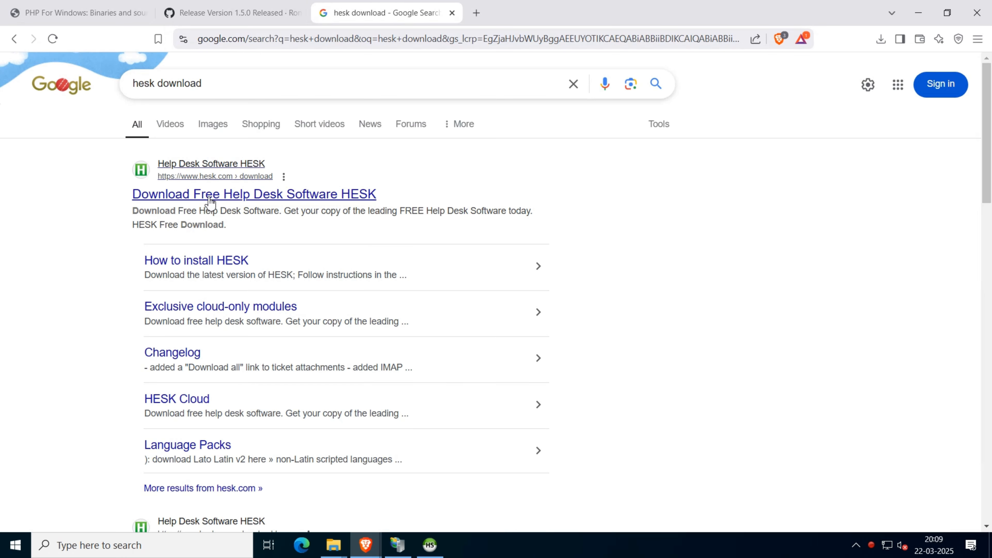
- Download HESK 3.5.3 from hesk.com, answering the captcha with 11, and save hesk353.zip
{"action": "left_click", "coordinate": [223, 204]}
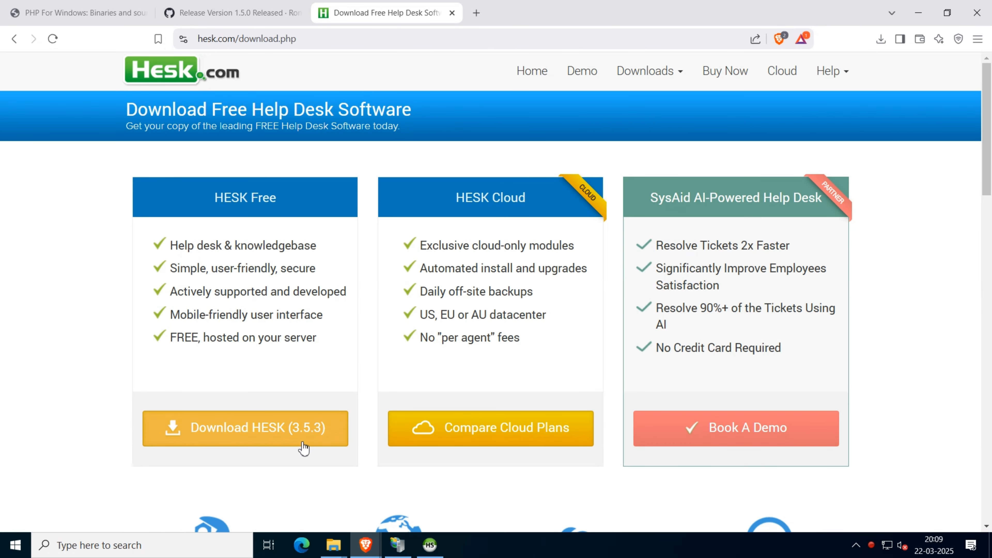
{"action": "left_click", "coordinate": [259, 445]}
{"action": "left_click", "coordinate": [261, 438]}
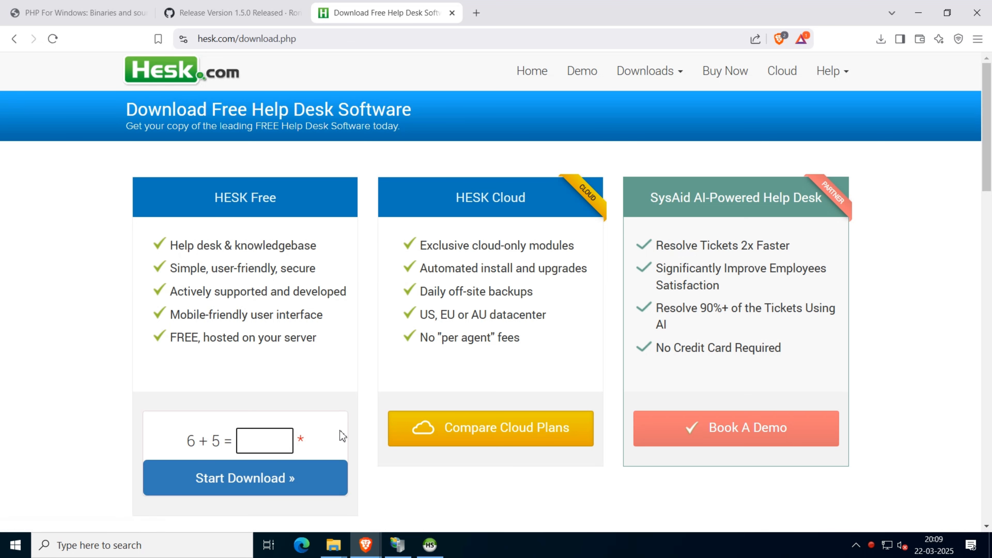
{"action": "type", "text": "11"}
{"action": "left_click", "coordinate": [317, 485]}
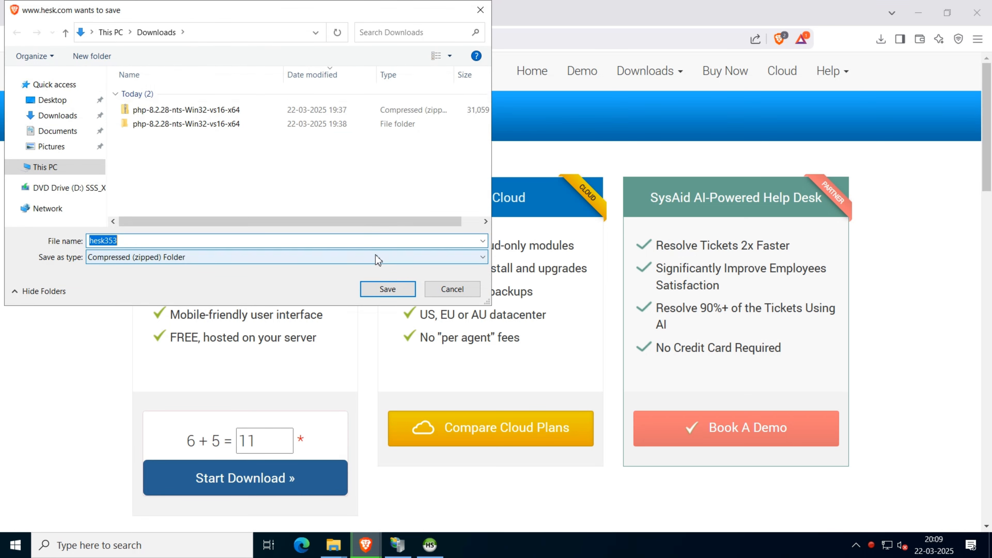
{"action": "left_click", "coordinate": [392, 291]}
- Check the download history until hesk353.zip finishes downloading
{"action": "left_click", "coordinate": [881, 39]}
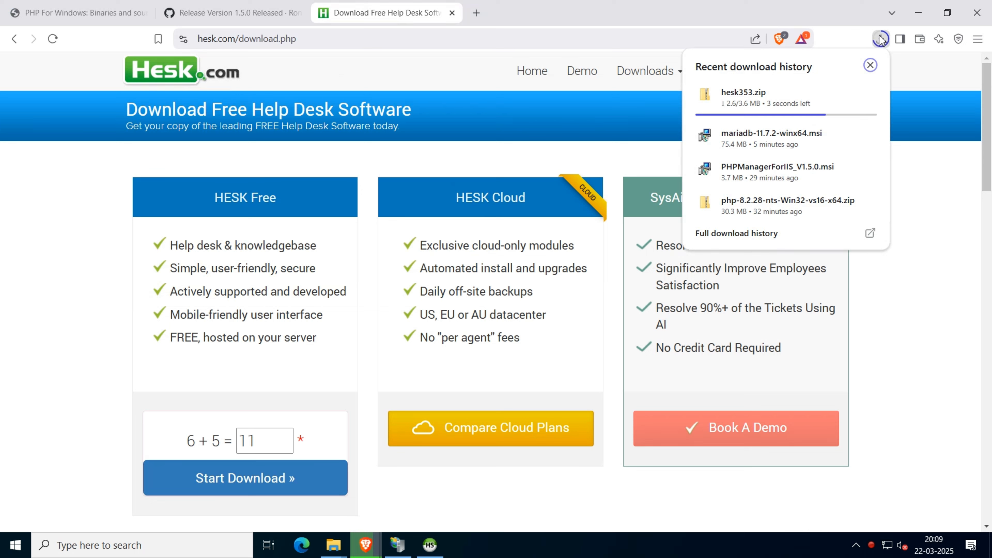
{"action": "left_click", "coordinate": [935, 193]}
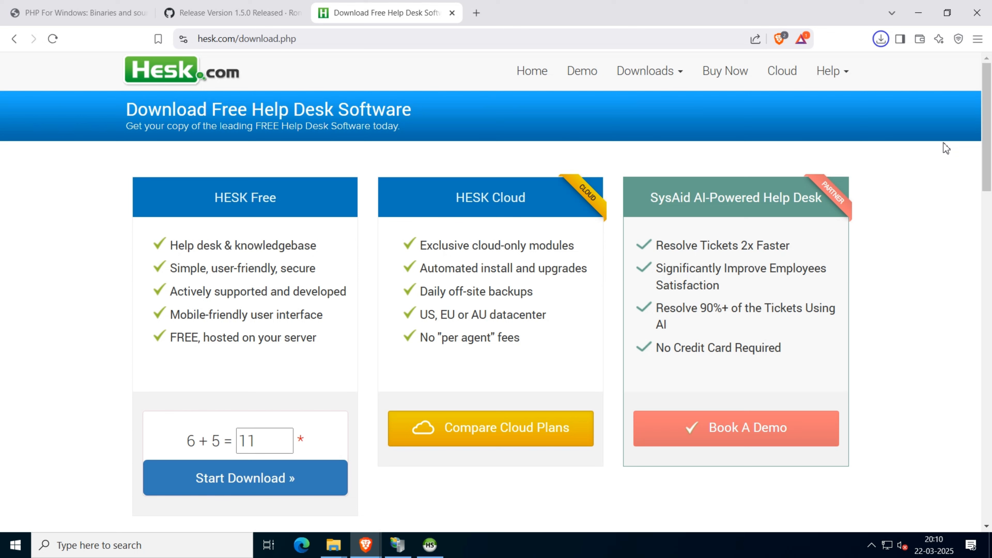
{"action": "left_click", "coordinate": [882, 39]}
{"action": "left_click", "coordinate": [951, 214]}
- Close the PHP Manager and PHP for Windows tabs and show hesk353.zip in its Downloads folder
{"action": "left_click", "coordinate": [289, 14]}
{"action": "left_click", "coordinate": [297, 14]}
{"action": "left_click", "coordinate": [144, 13]}
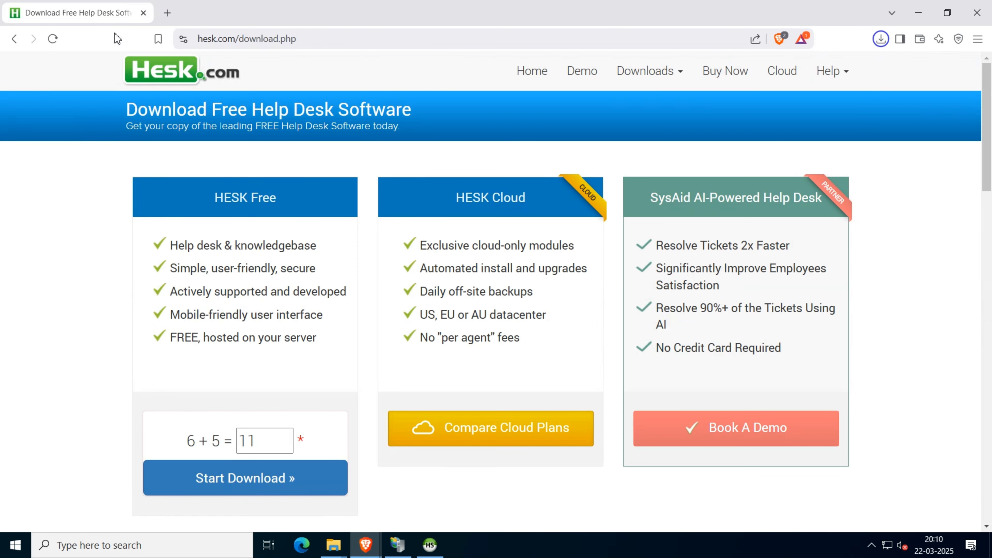
{"action": "left_click", "coordinate": [53, 39]}
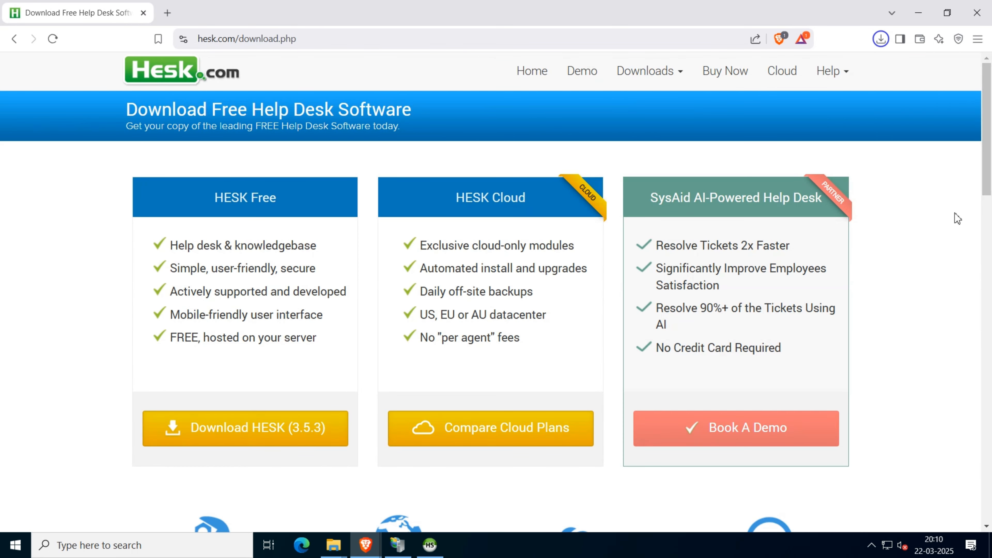
{"action": "left_click", "coordinate": [880, 39]}
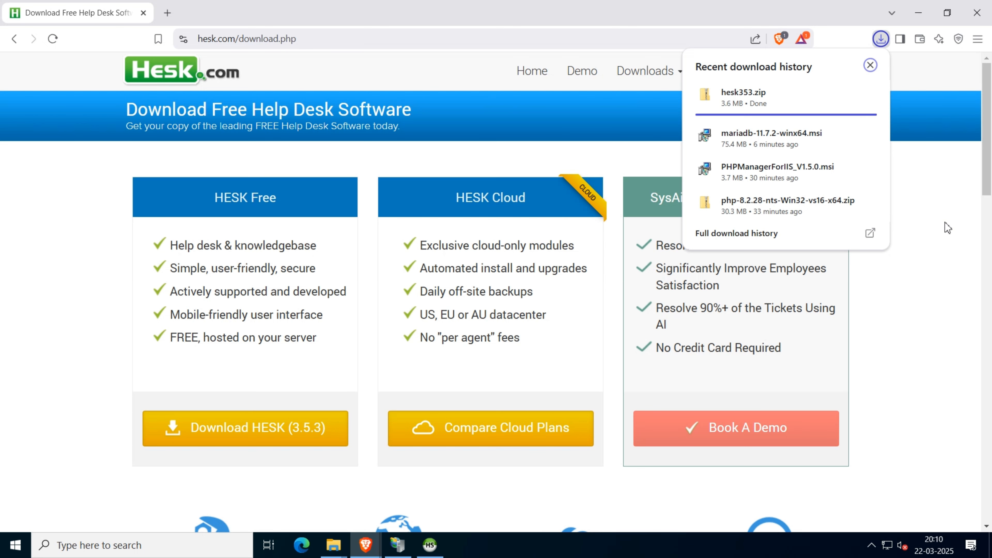
{"action": "left_click", "coordinate": [844, 97]}
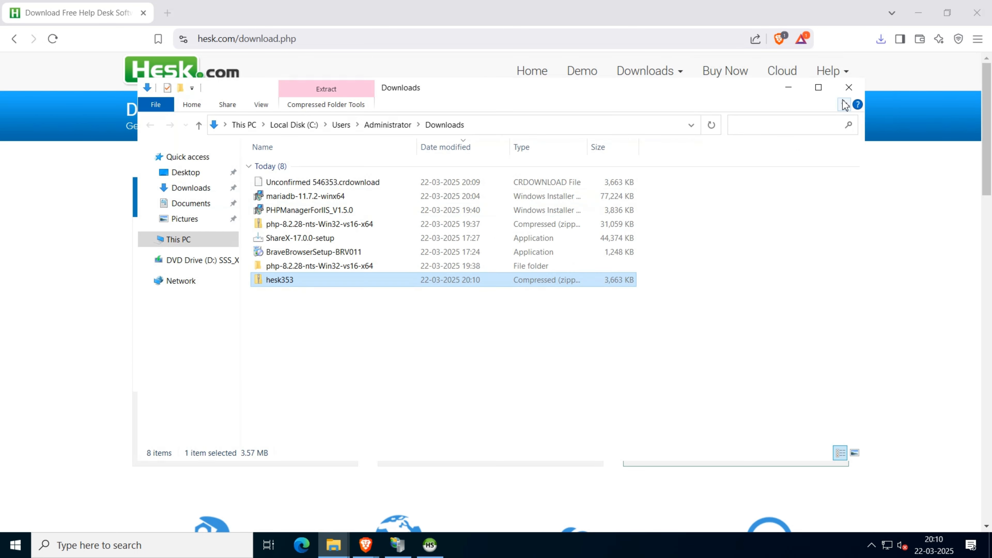
- Extract all of hesk353.zip into a hesk353 folder in Downloads
{"action": "right_click", "coordinate": [290, 287]}
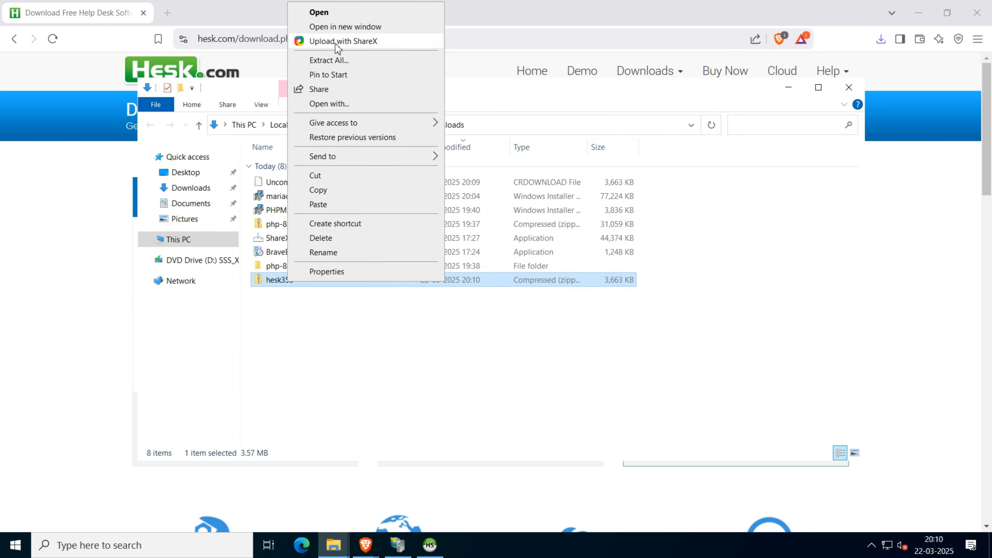
{"action": "left_click", "coordinate": [326, 63]}
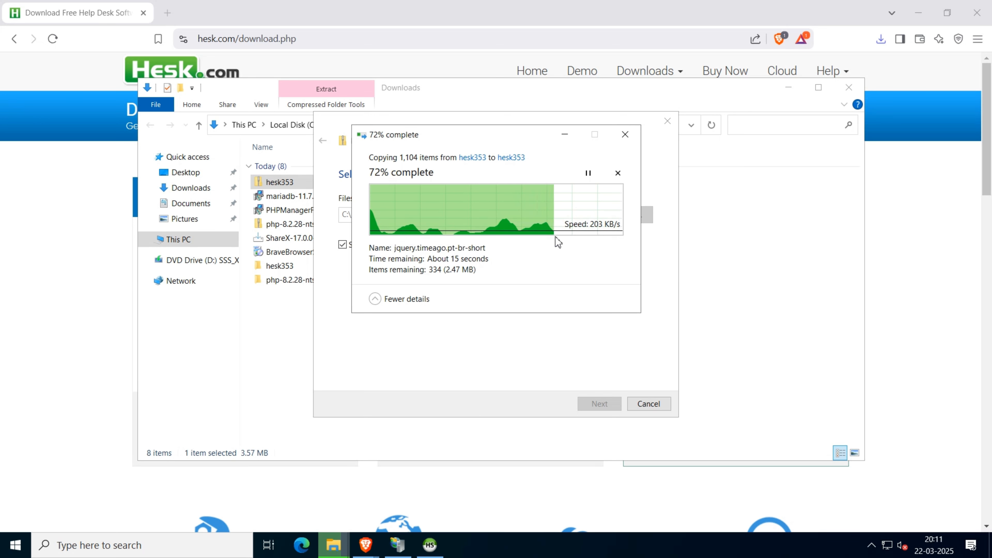
{"action": "left_click_drag", "start_coordinate": [530, 143], "coordinate": [500, 126]}
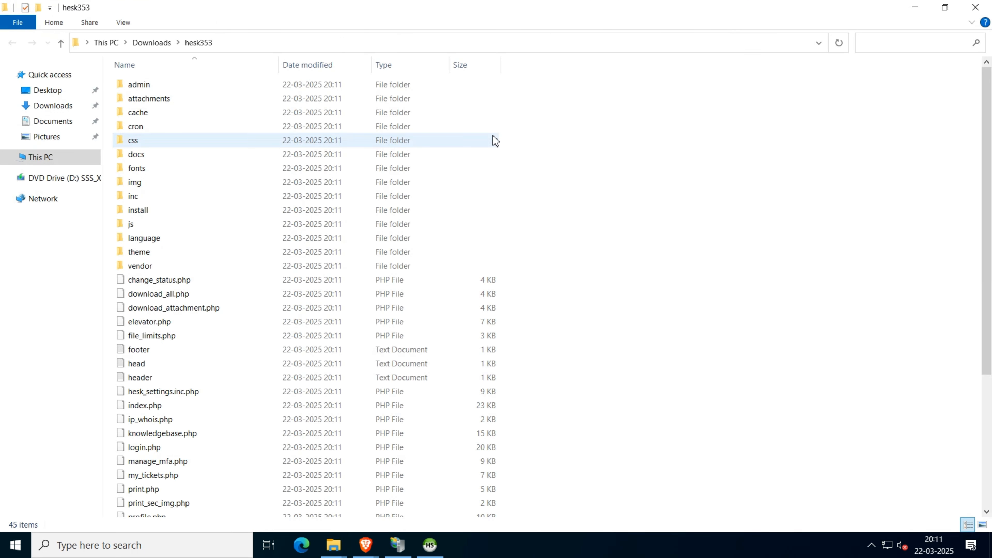
{"action": "scroll", "coordinate": [429, 219], "scroll_direction": "down", "scroll_amount": 1}
- Copy all files and folders inside the extracted hesk353 folder
{"action": "left_click", "coordinate": [158, 43]}
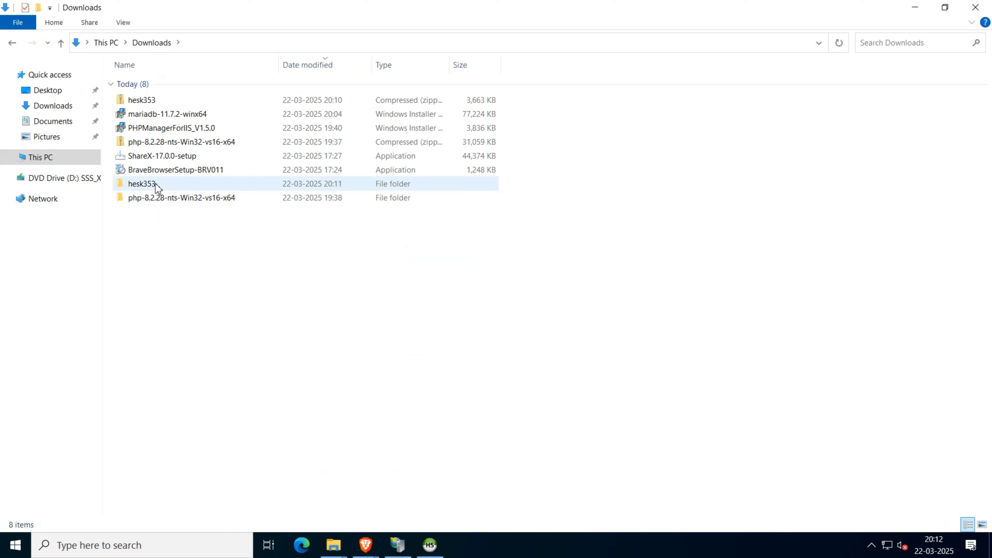
{"action": "double_click", "coordinate": [154, 187]}
{"action": "key", "text": "ctrl+a"}
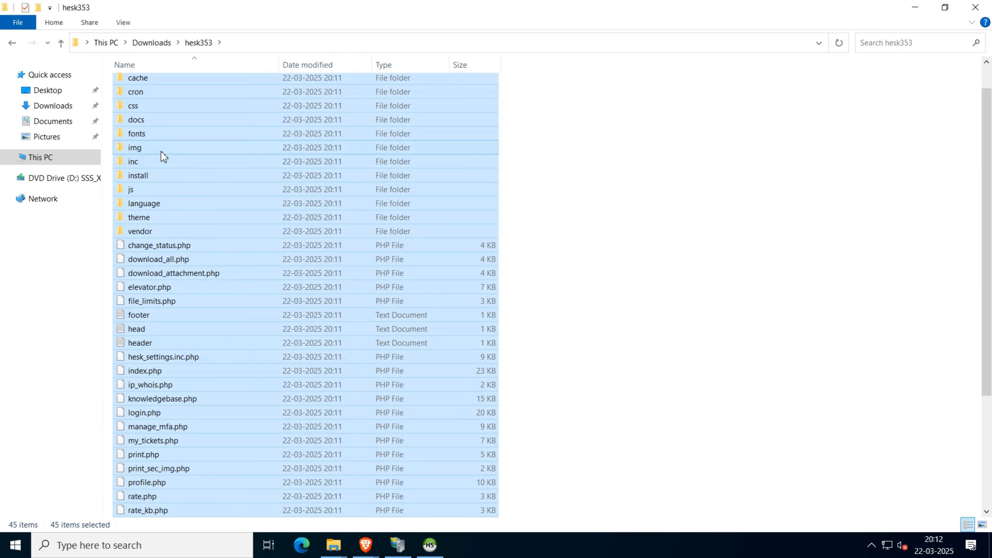
{"action": "right_click", "coordinate": [160, 147]}
{"action": "left_click", "coordinate": [195, 229]}
- Create a new folder named heskdesk in C:\inetpub\wwwroot
{"action": "left_click", "coordinate": [51, 161]}
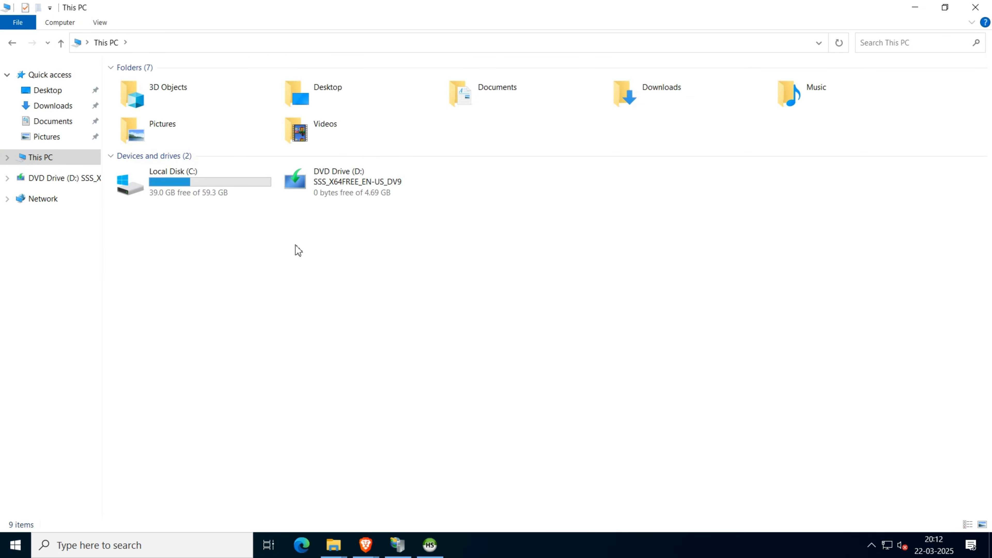
{"action": "double_click", "coordinate": [172, 184]}
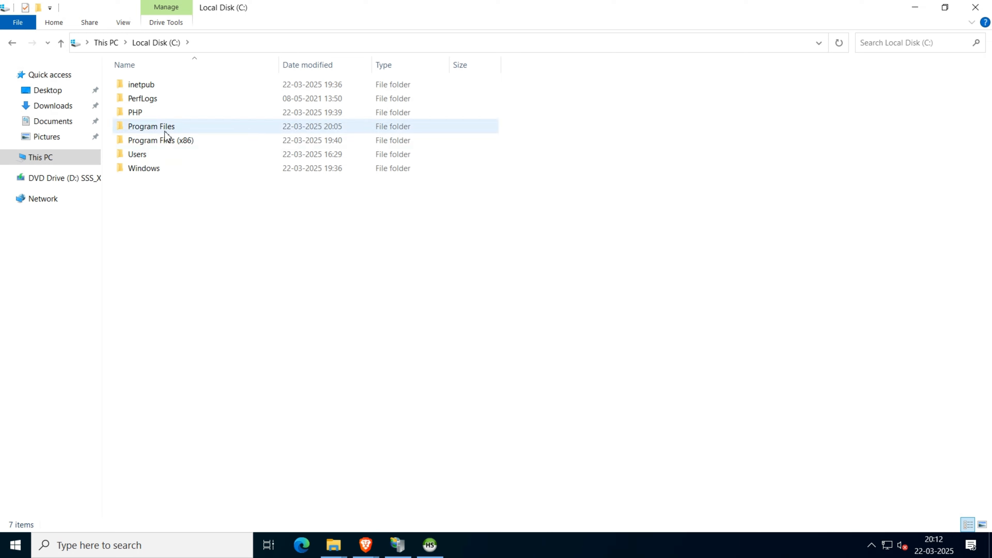
{"action": "double_click", "coordinate": [141, 84]}
{"action": "double_click", "coordinate": [136, 157]}
{"action": "right_click", "coordinate": [177, 185]}
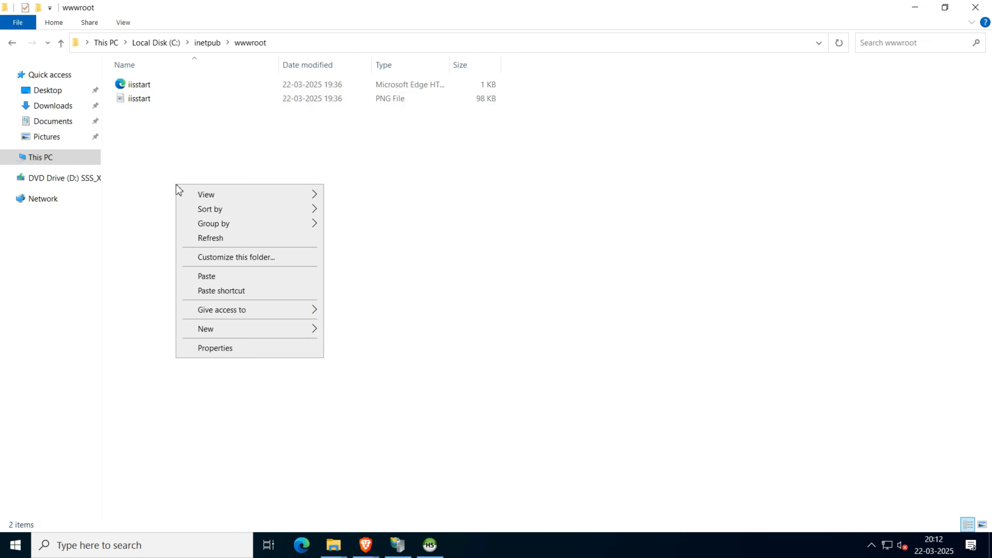
{"action": "mouse_move", "coordinate": [282, 332]}
{"action": "left_click", "coordinate": [370, 331]}
{"action": "type", "text": "heskdesk"}
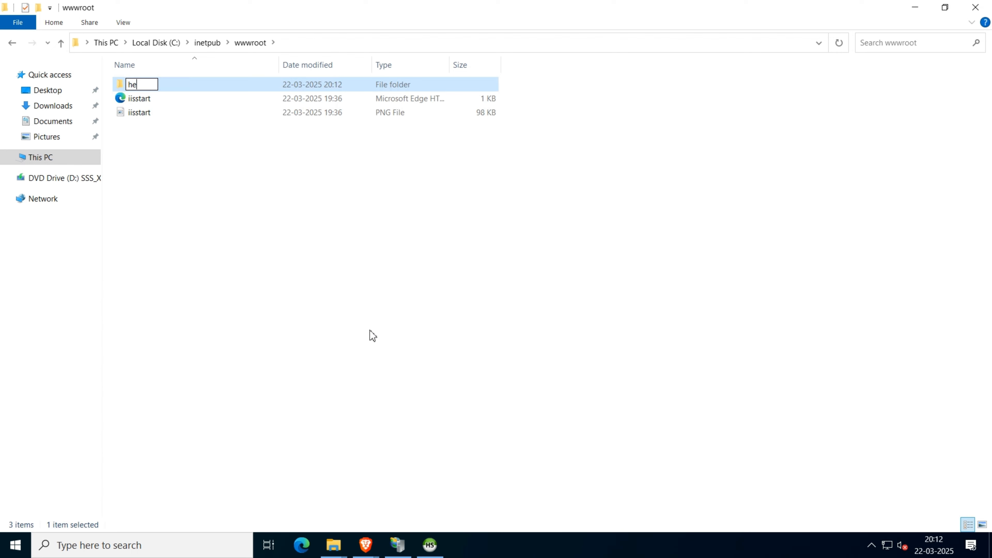
{"action": "key", "text": "Return"}
{"action": "key", "text": "Return"}
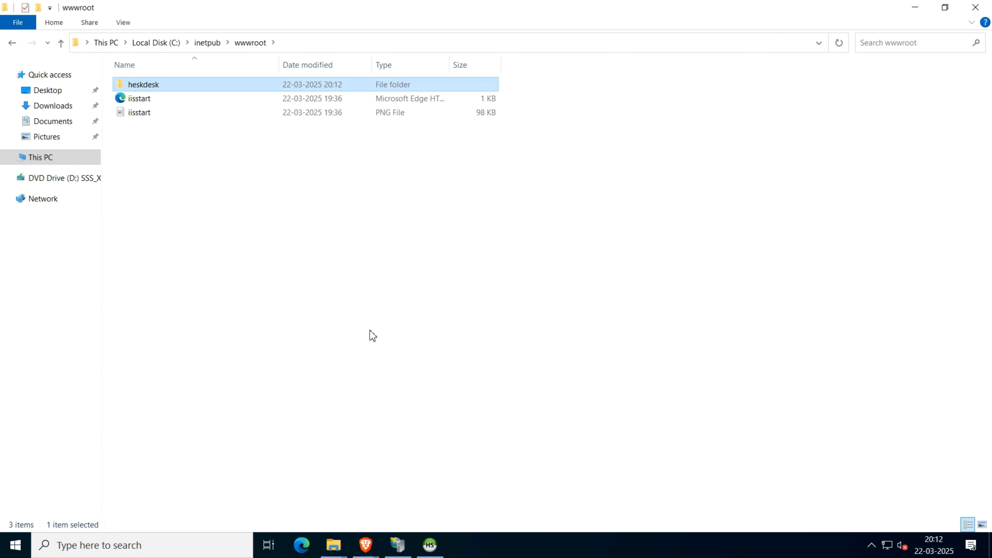
- Paste the HESK files into heskdesk and verify its contents
{"action": "key", "text": "ctrl+v"}
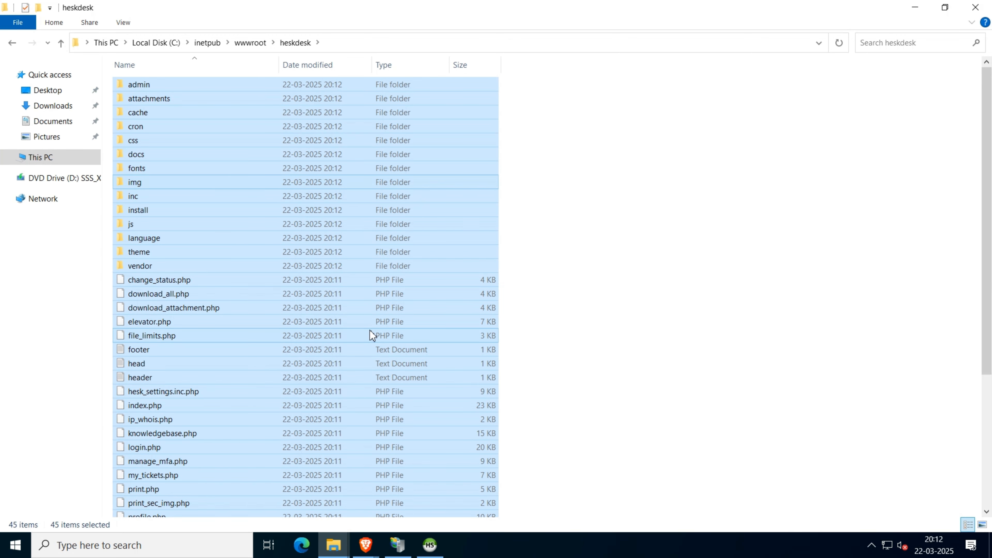
{"action": "right_click", "coordinate": [677, 189]}
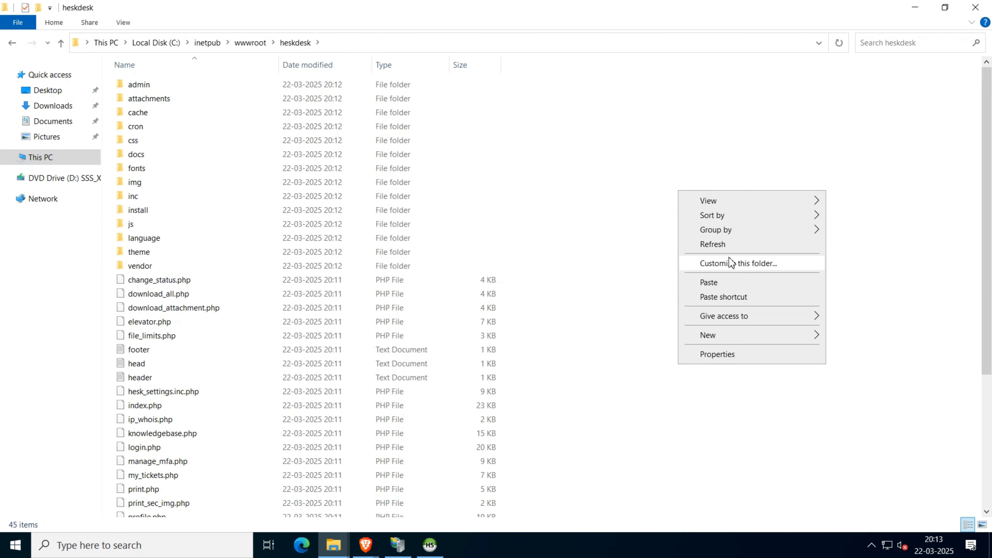
{"action": "key", "text": "Escape"}
{"action": "left_click", "coordinate": [12, 43]}
{"action": "double_click", "coordinate": [136, 89]}
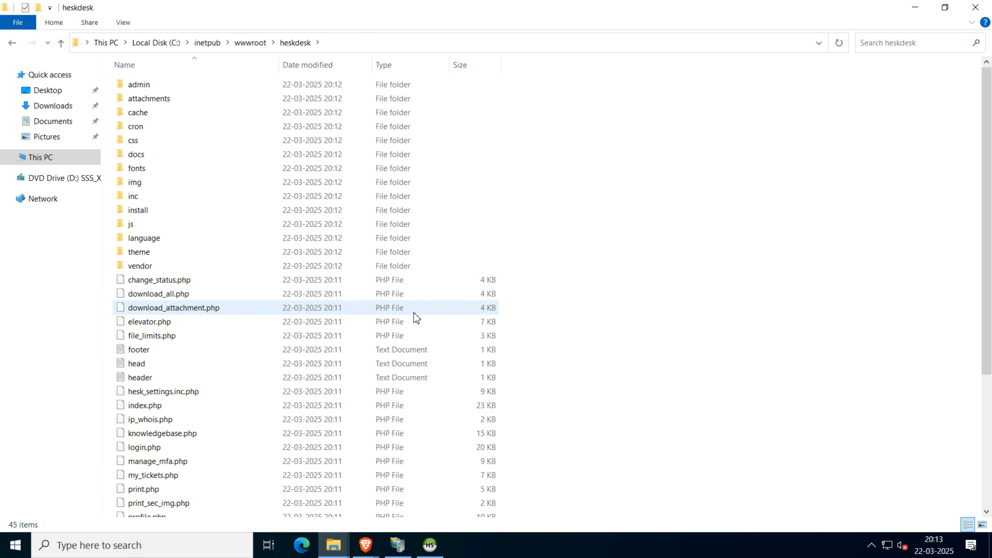
{"action": "left_click", "coordinate": [250, 42]}
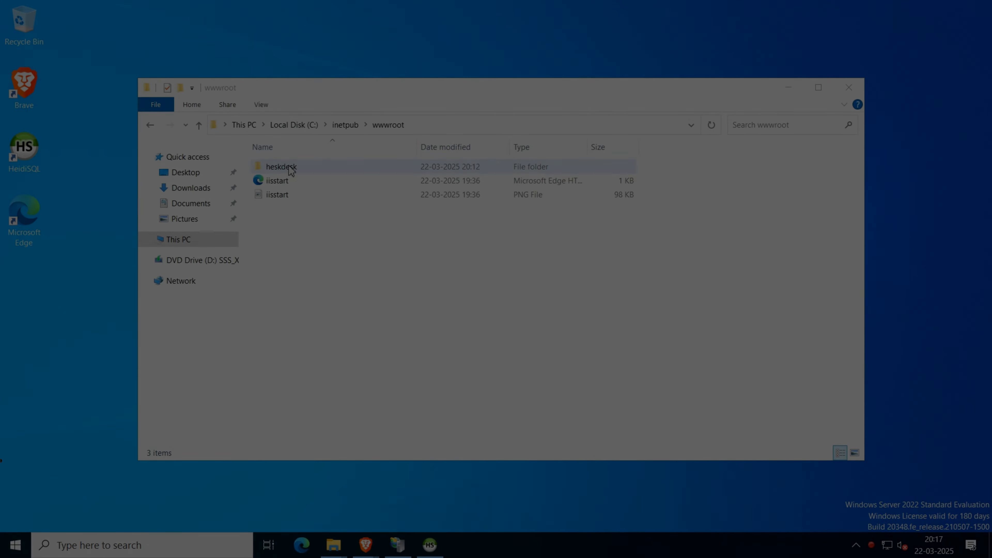
- Edit heskdesk's Security permissions, select IIS_IUSRS, and start adding a user or group
{"action": "right_click", "coordinate": [273, 166]}
{"action": "left_click", "coordinate": [317, 412]}
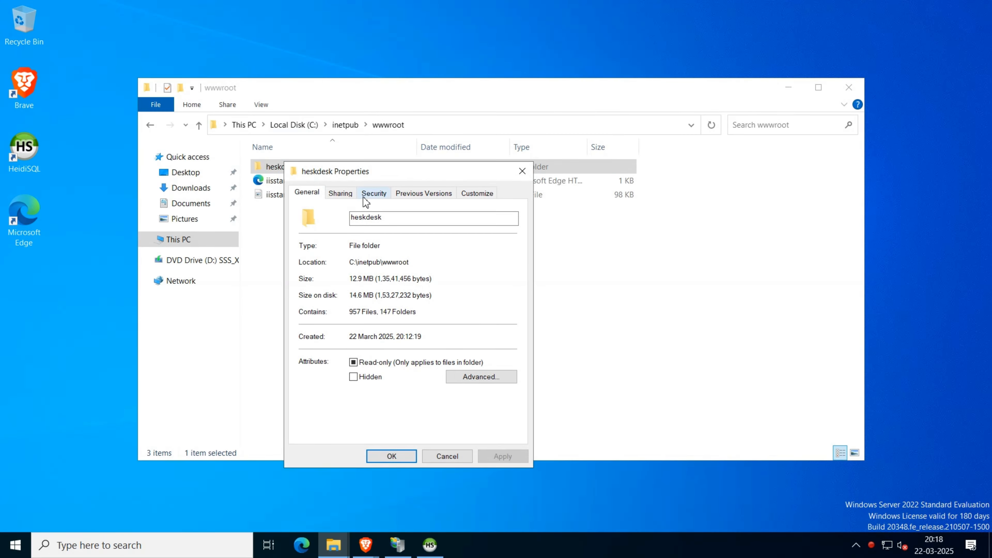
{"action": "left_click", "coordinate": [367, 195]}
{"action": "left_click", "coordinate": [484, 300]}
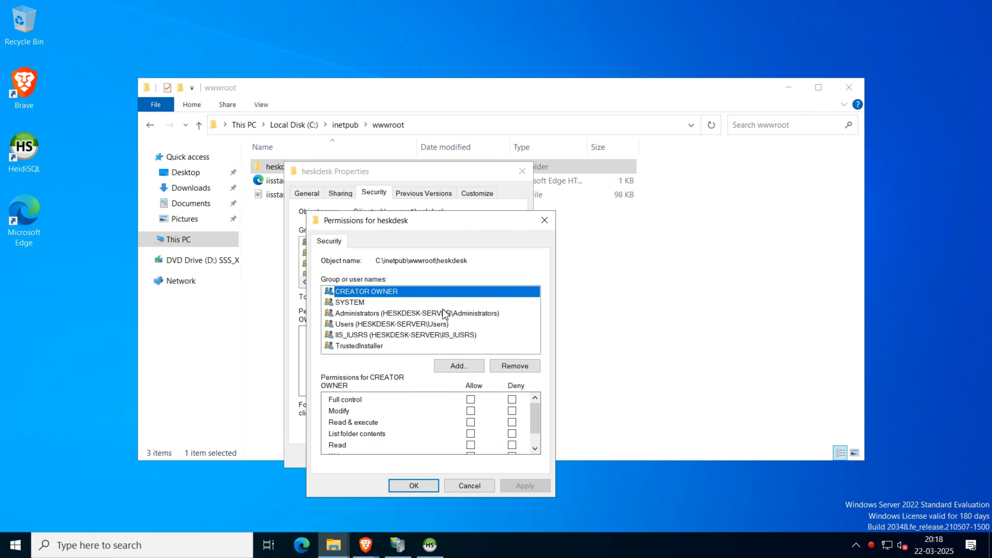
{"action": "left_click", "coordinate": [439, 335]}
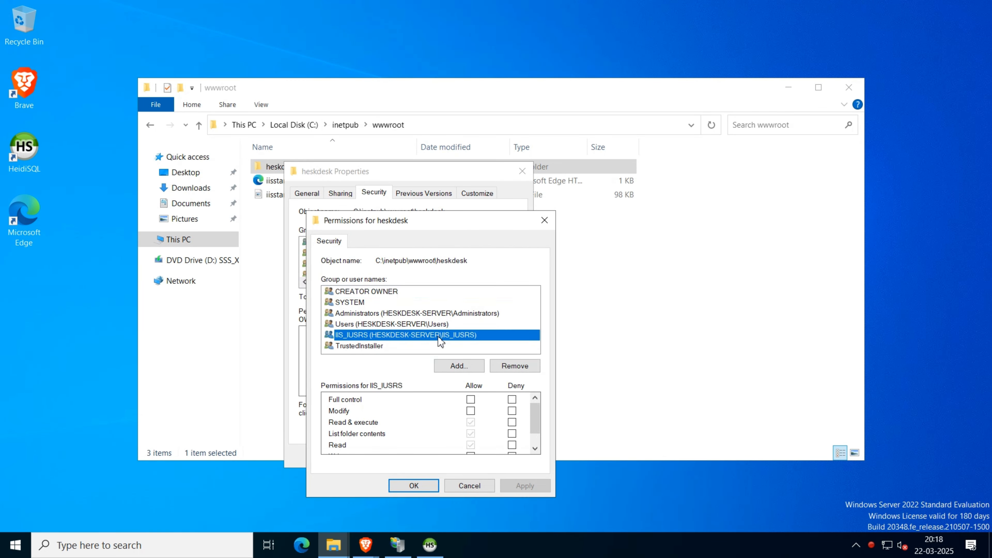
{"action": "left_click", "coordinate": [459, 366]}
{"action": "type", "text": "iu"}
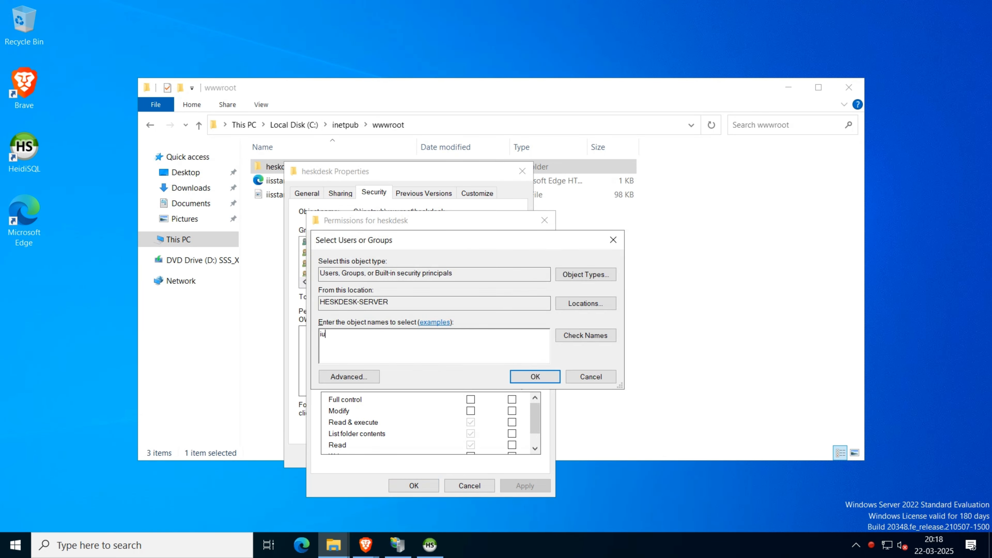